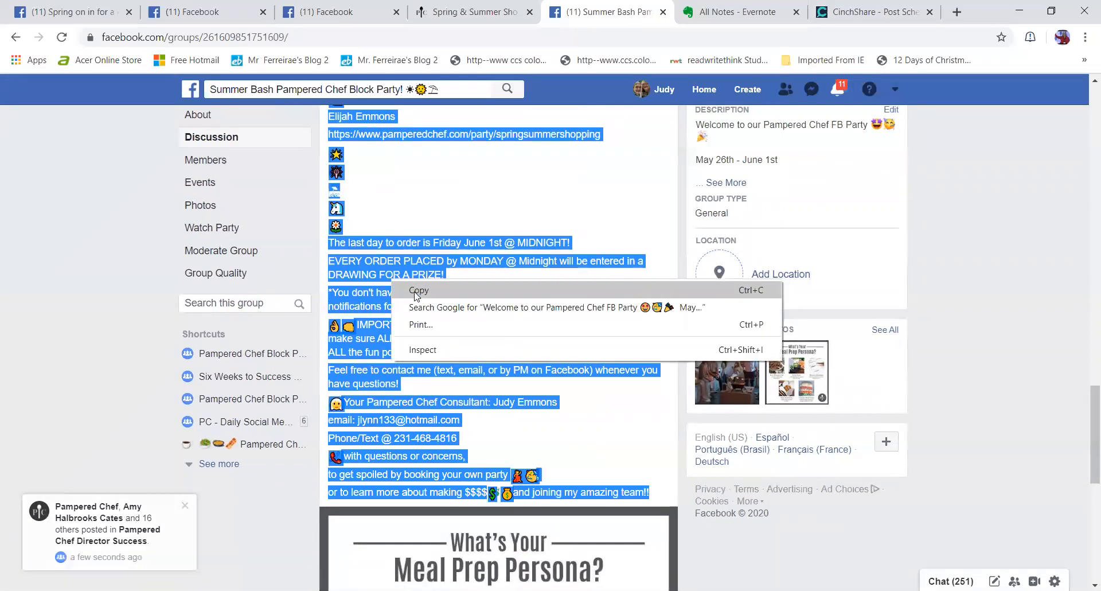
Expand the group's description in the discussion page's sidebar to read its full text
scroll(805, 349, up, 6)
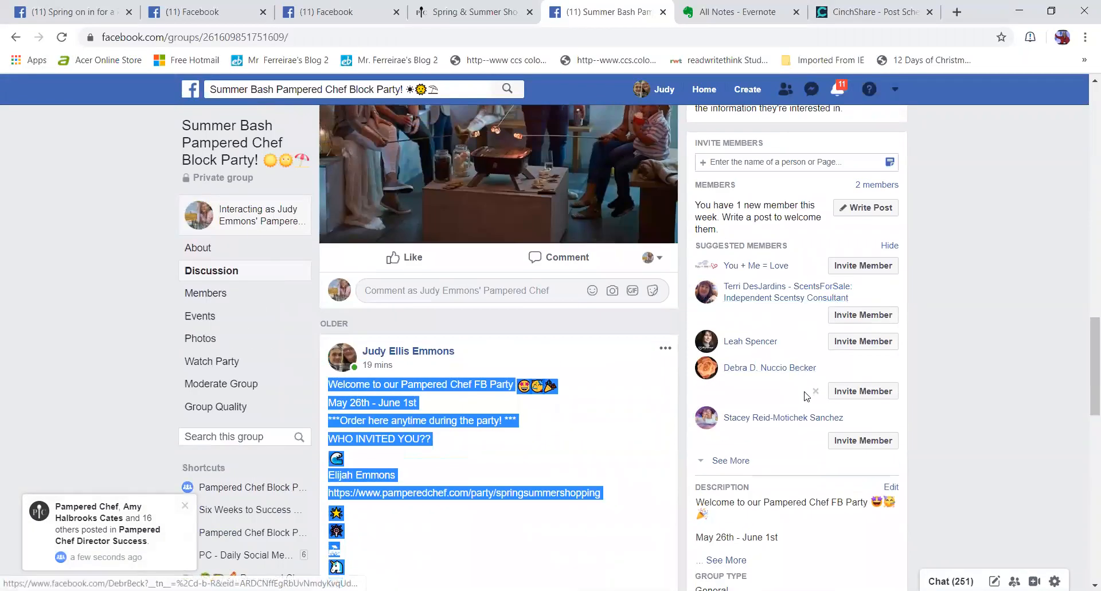
scroll(779, 401, down, 2)
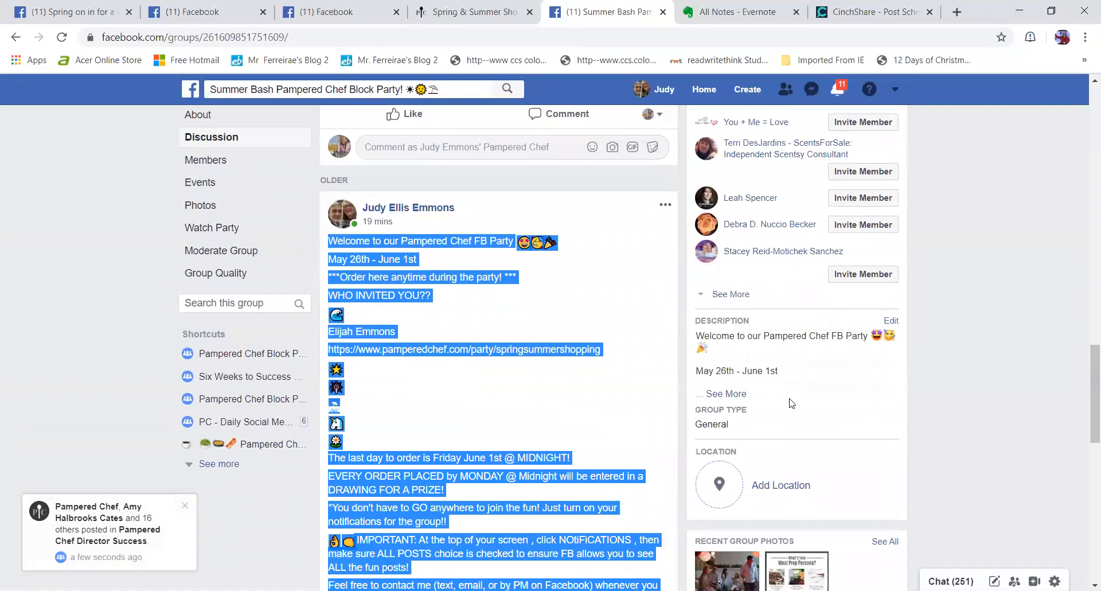
click(741, 398)
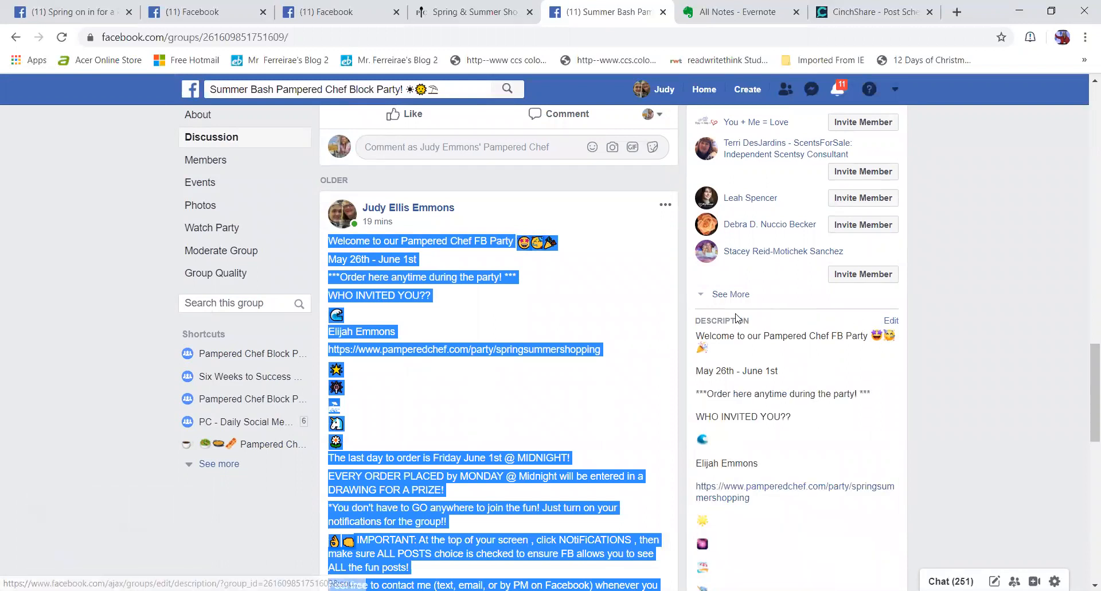
Open the block party group's settings and find its description field
scroll(479, 274, up, 3)
scroll(479, 274, up, 20)
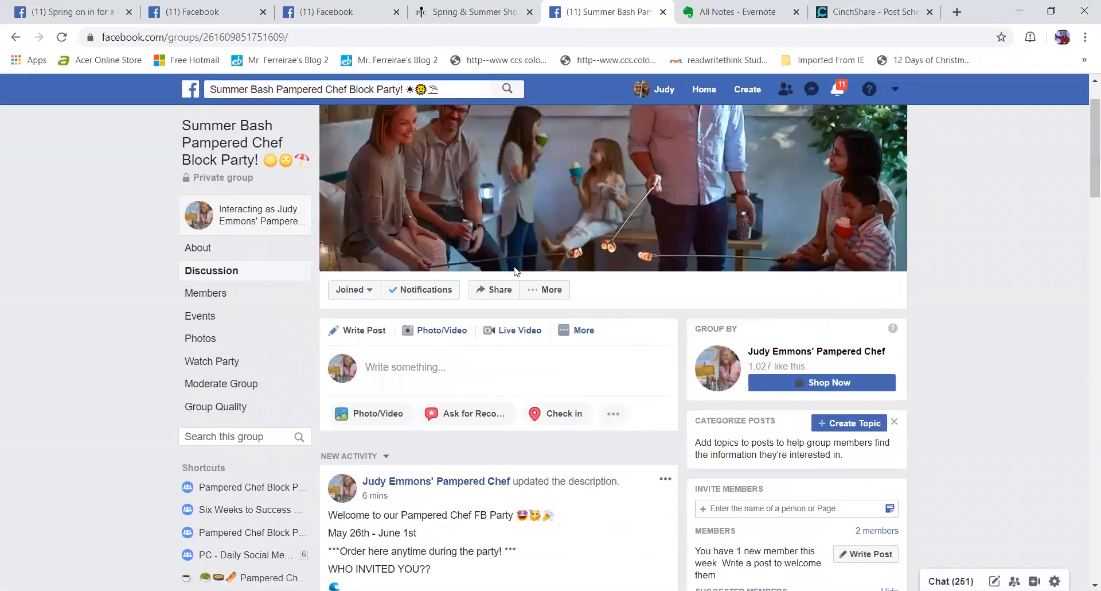
click(539, 289)
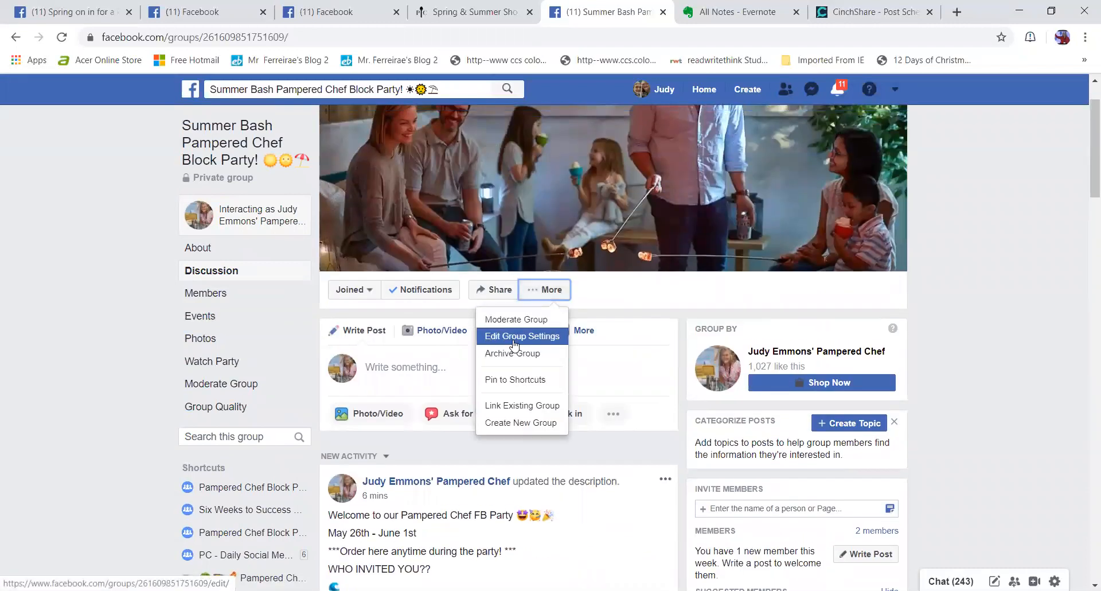
click(519, 336)
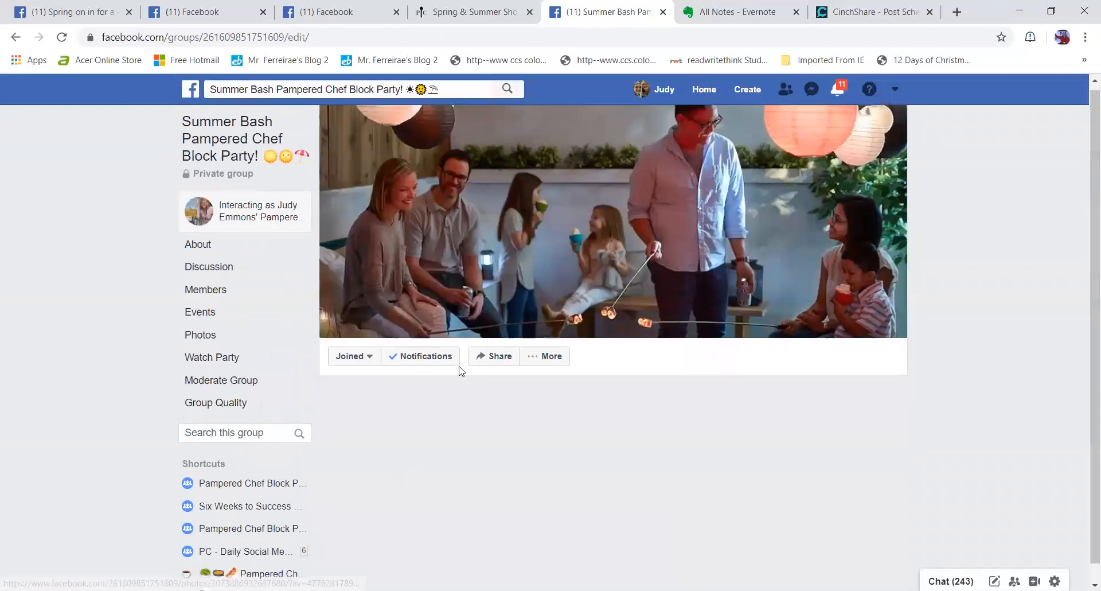
scroll(453, 333, down, 5)
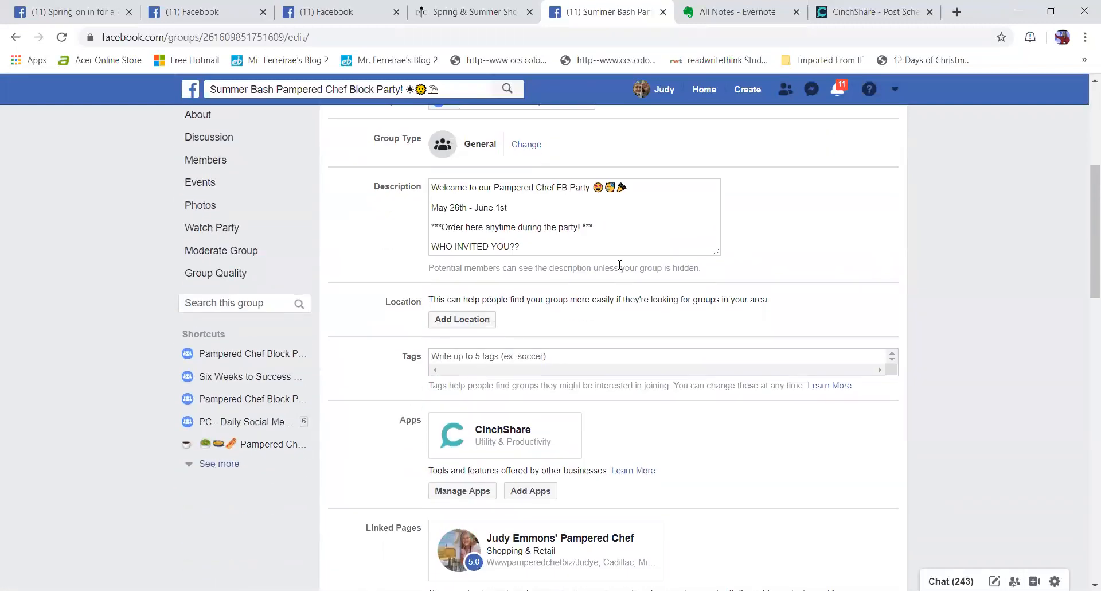
Insert a blank line above "WHO INVITED YOU??" in the group description and remove it again
click(615, 238)
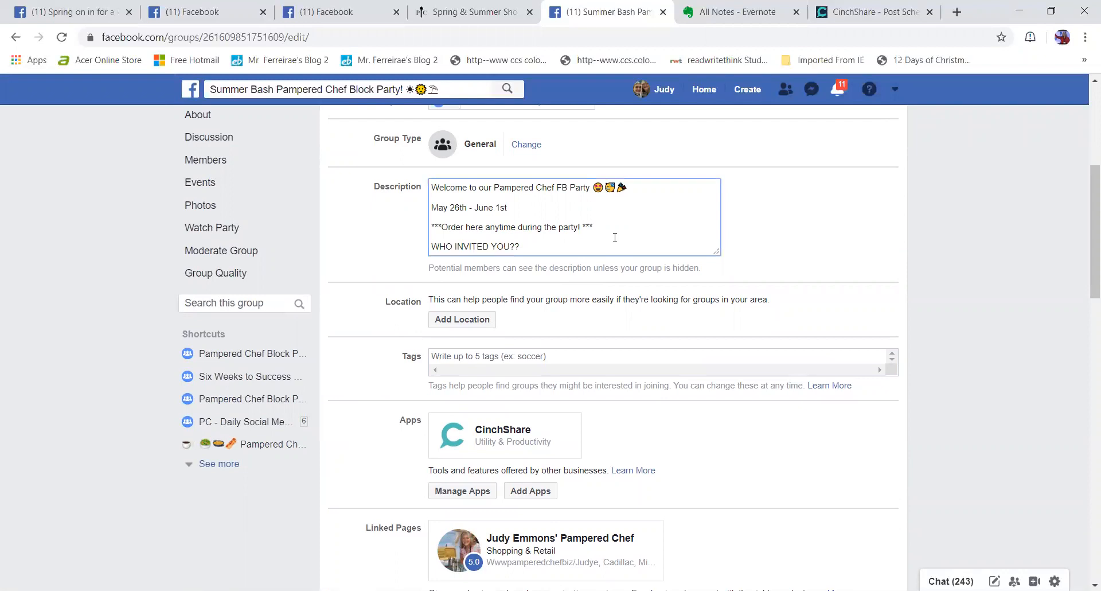
key(Return)
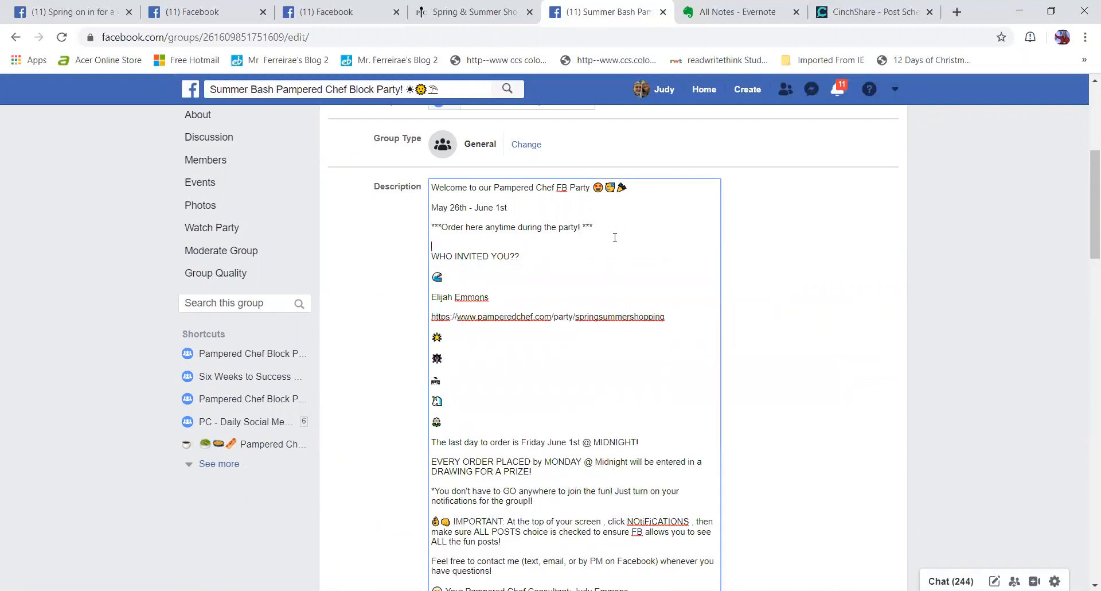
key(BackSpace)
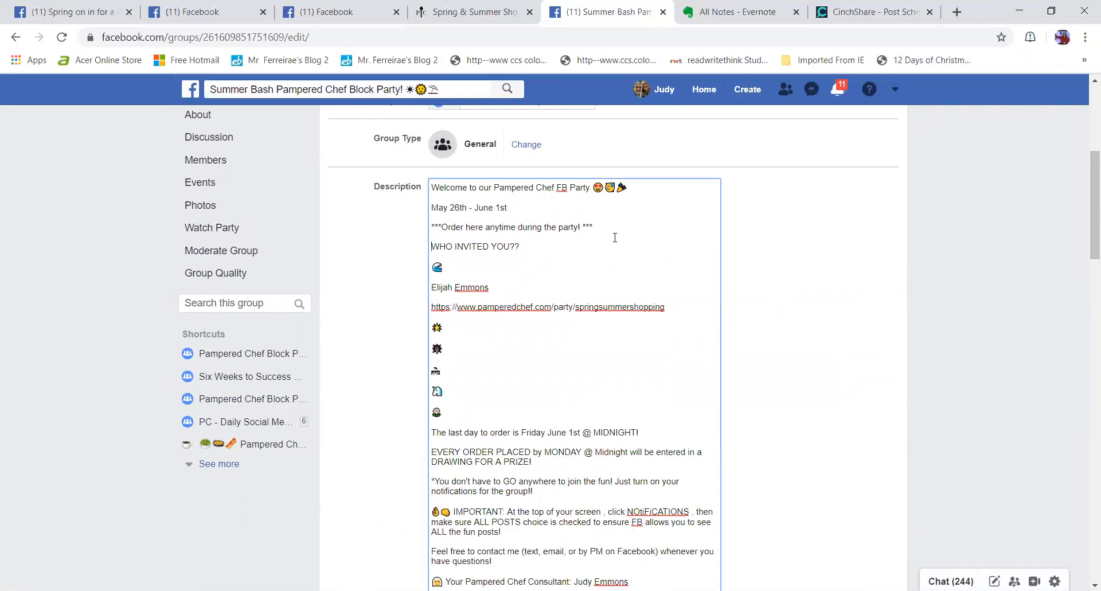
scroll(614, 238, down, 8)
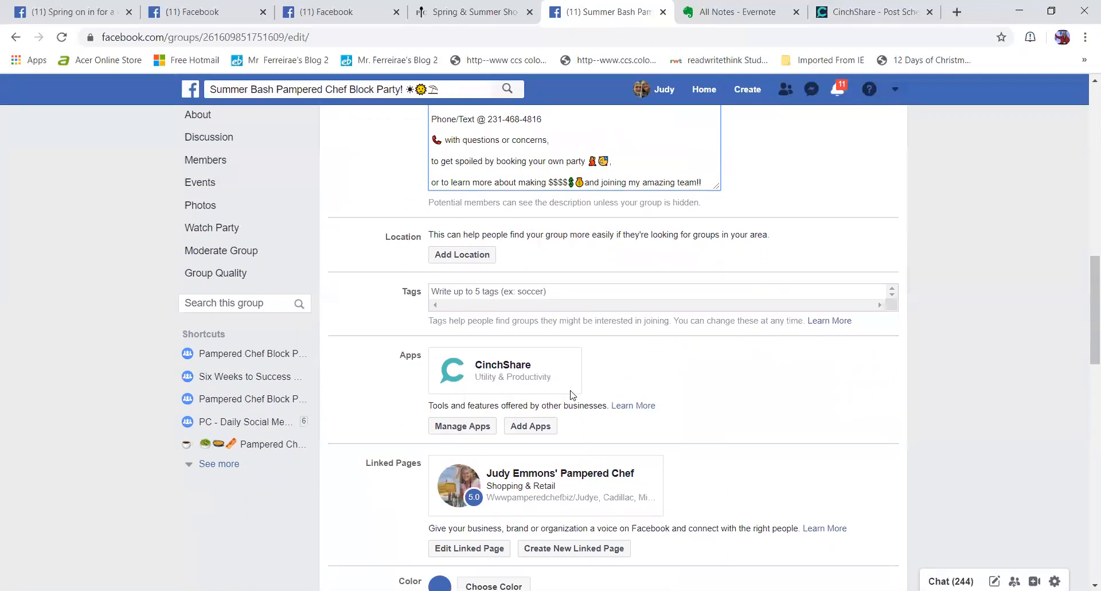
scroll(680, 381, up, 6)
scroll(681, 380, up, 8)
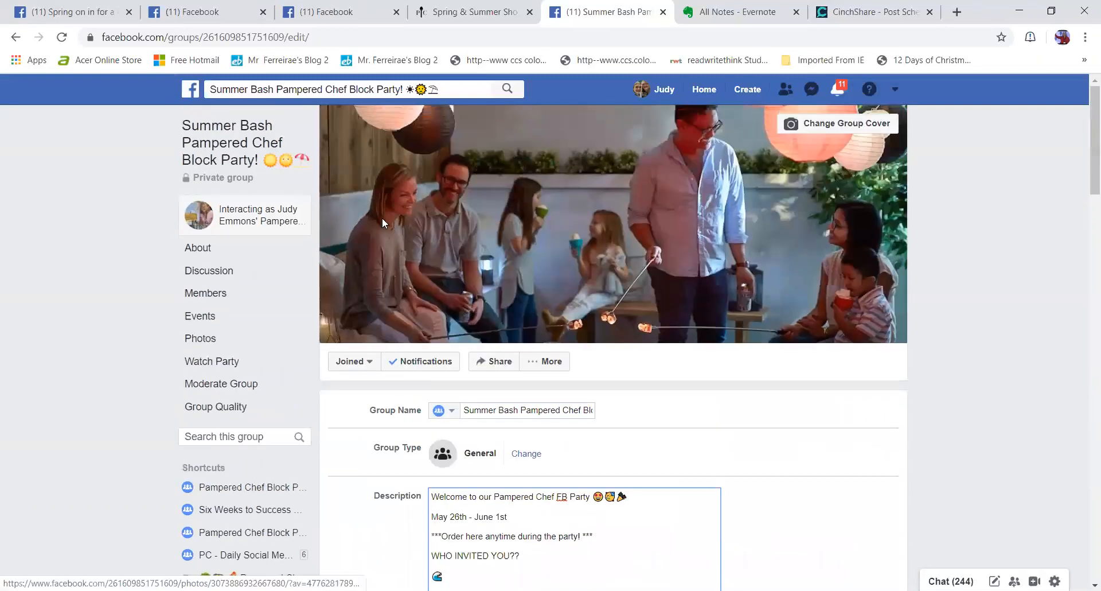
Return to the group discussion, expand the description update post, and copy its host name, party link and emoji lines
click(213, 270)
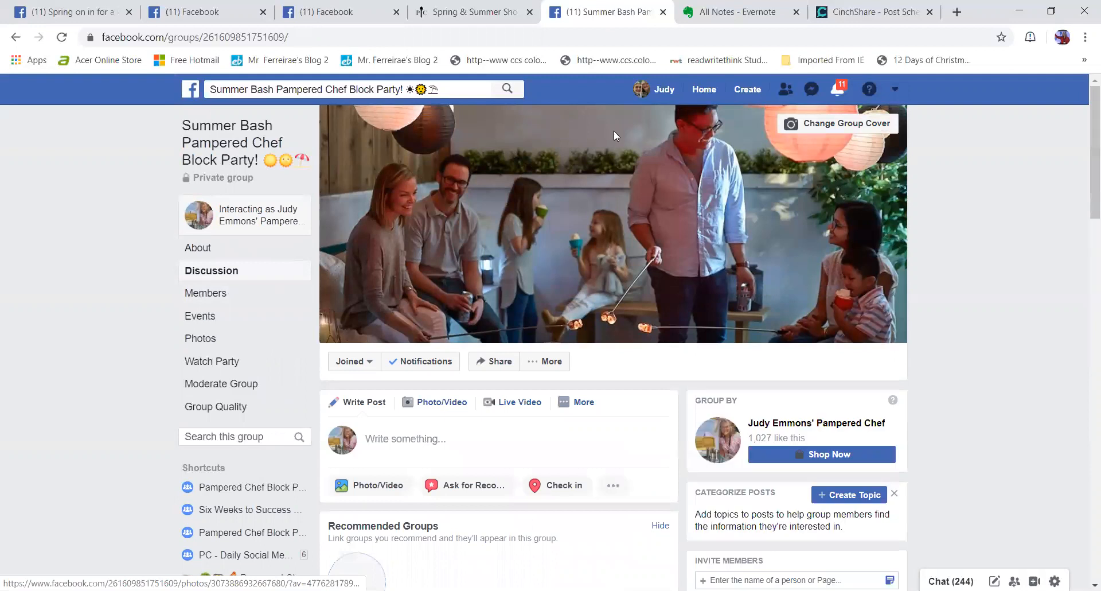
scroll(559, 288, down, 6)
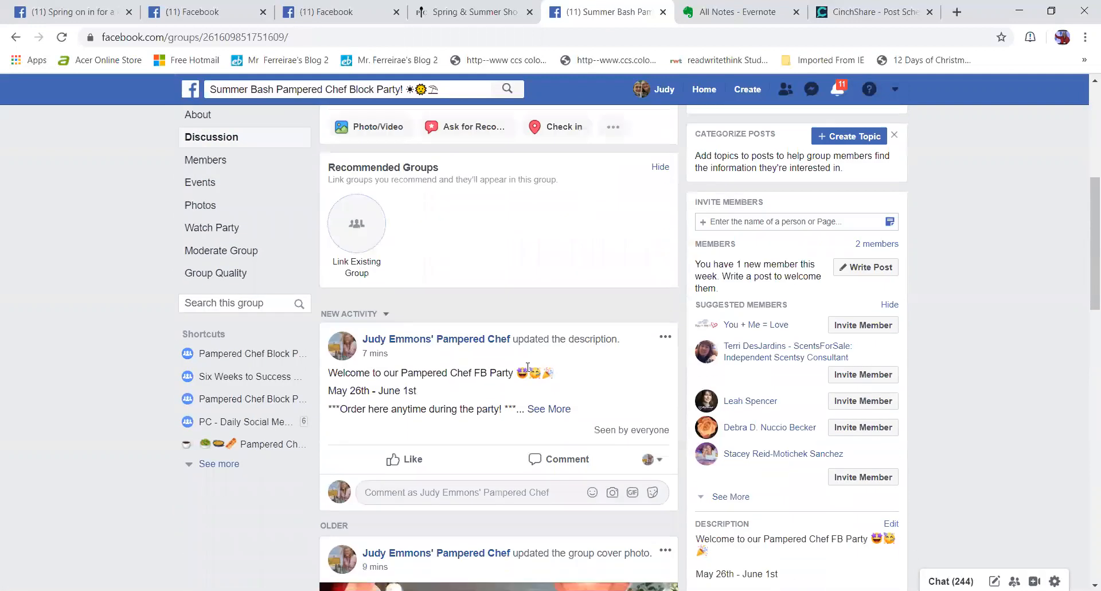
click(542, 409)
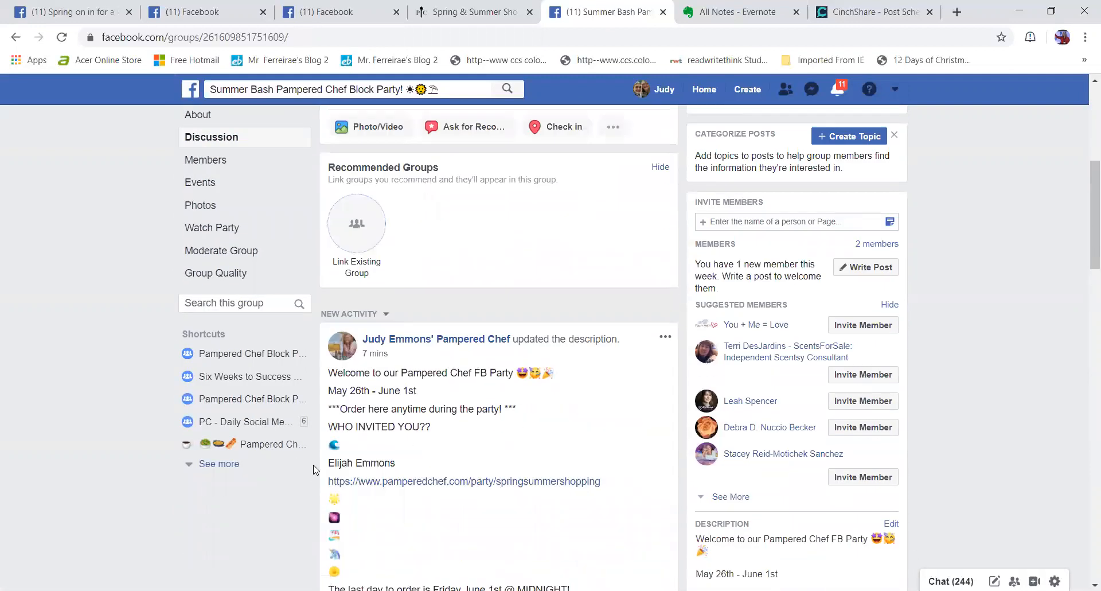
key(ctrl+a)
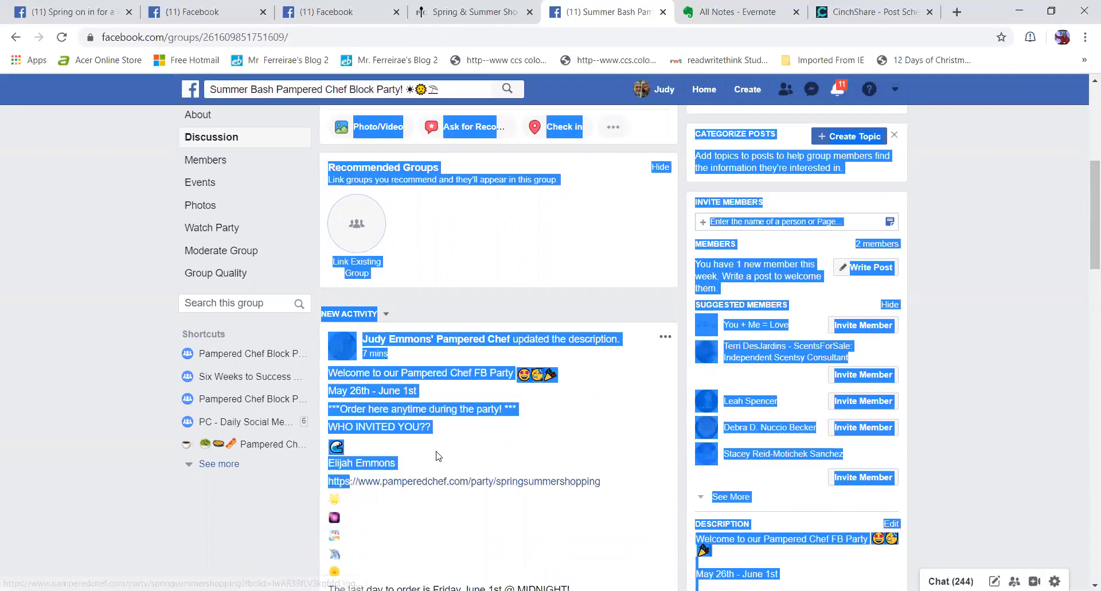
click(438, 457)
drag(326, 462, 443, 562)
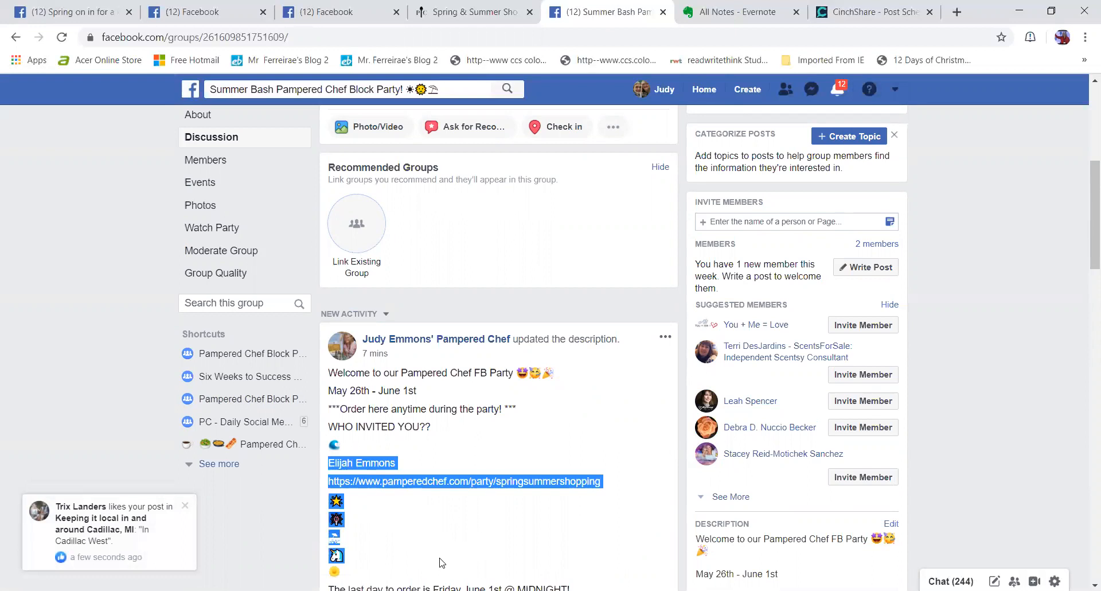
right_click(376, 462)
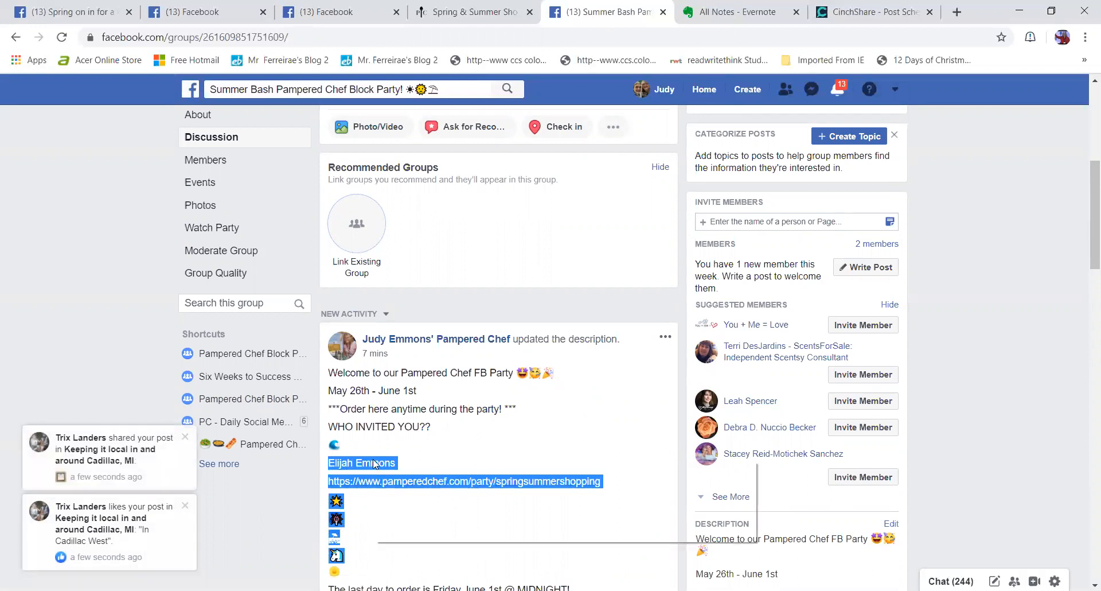
click(387, 473)
Paste the copied host name and party link lines into the group cover photo's description, save it, and close the photo
scroll(752, 313, up, 6)
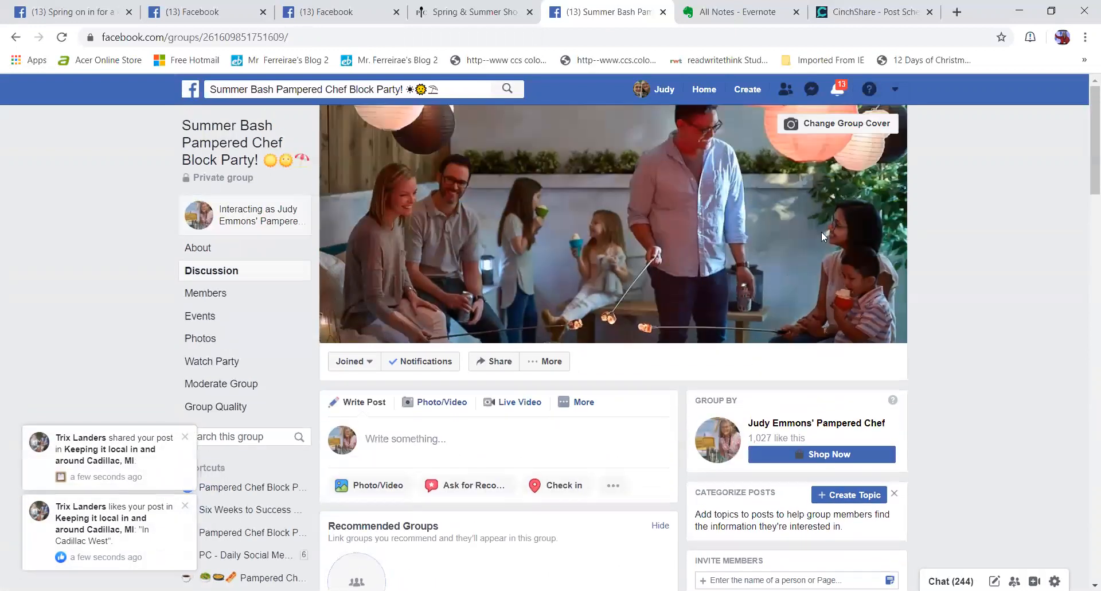
click(656, 187)
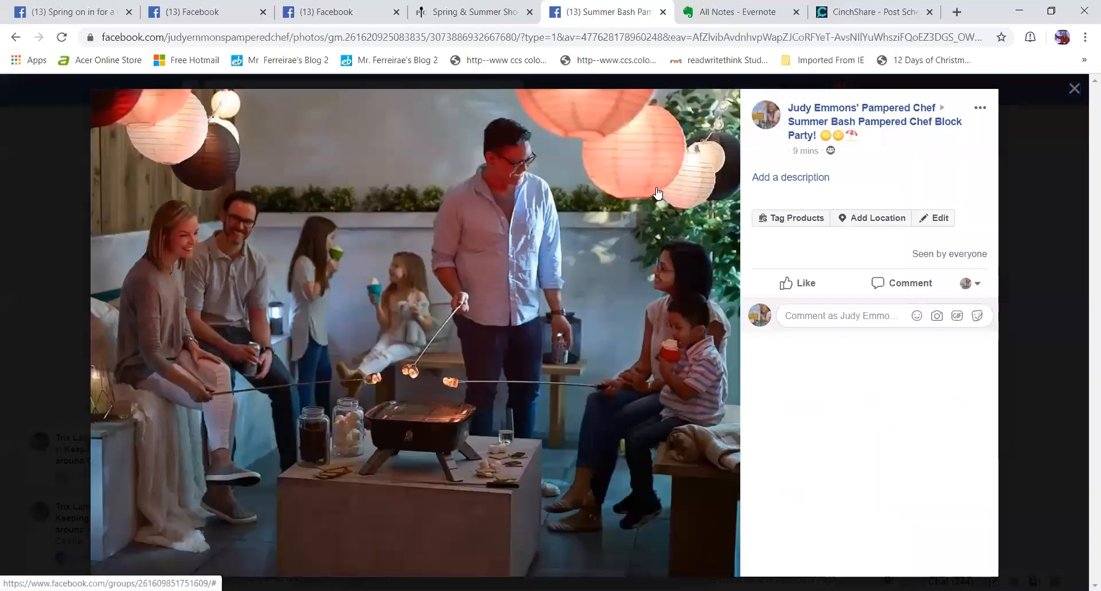
click(835, 177)
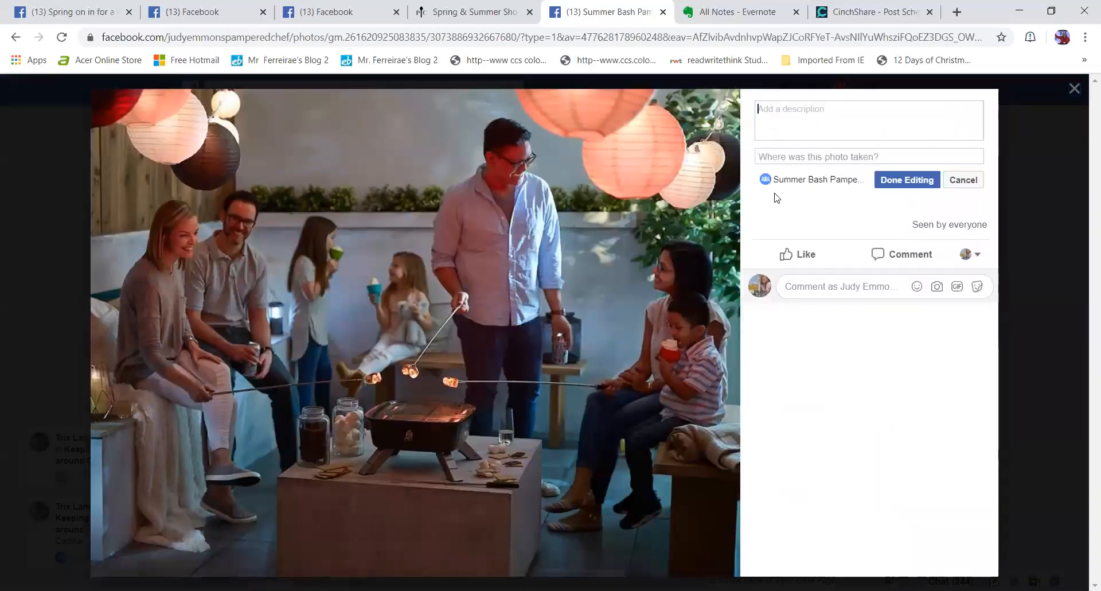
right_click(762, 114)
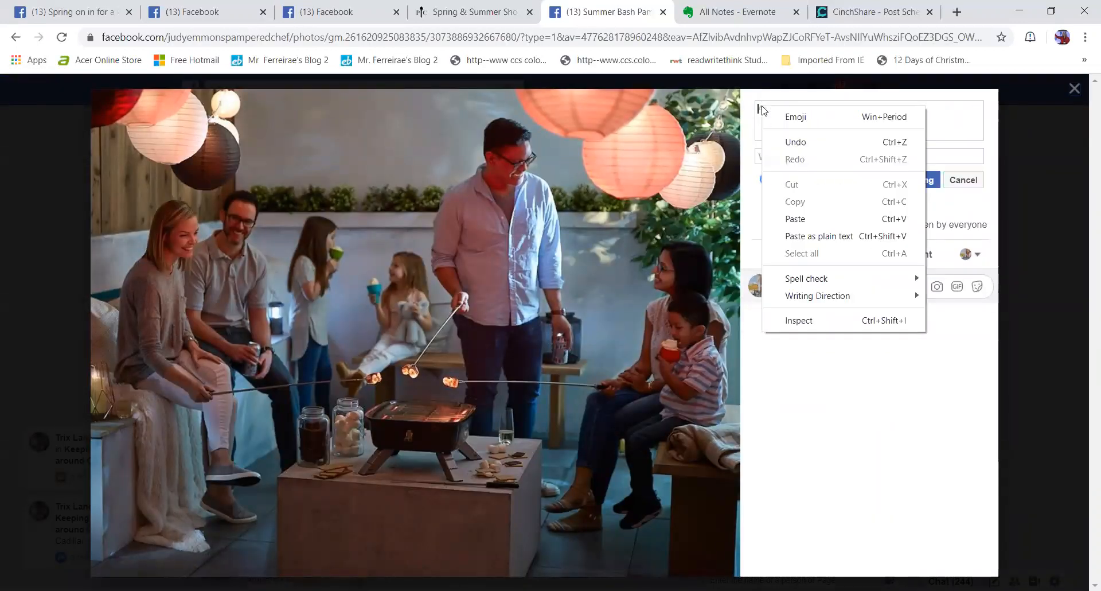
click(791, 219)
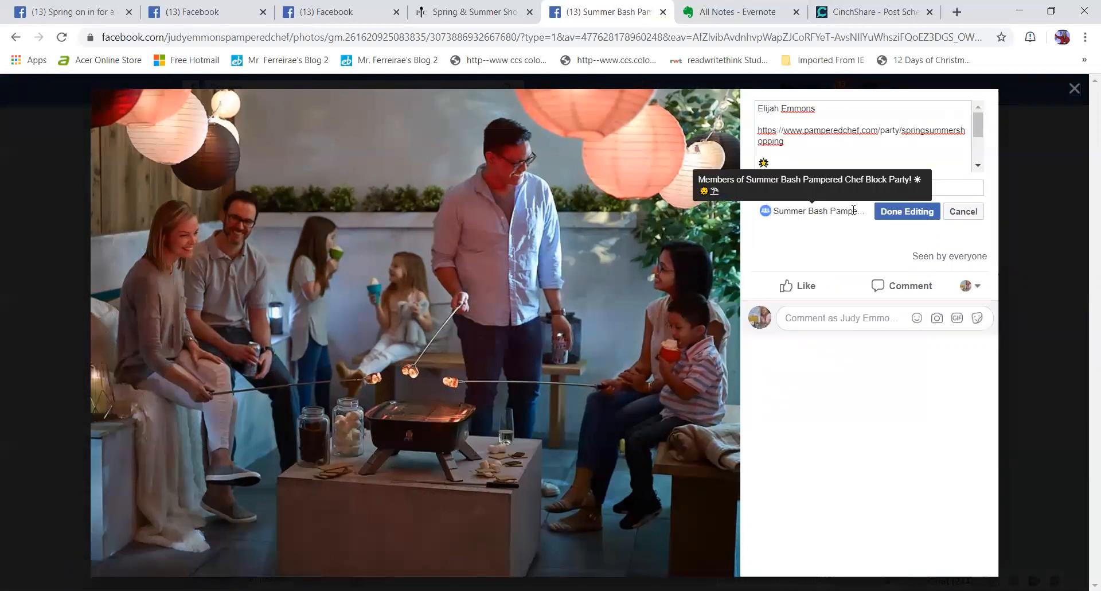
click(895, 210)
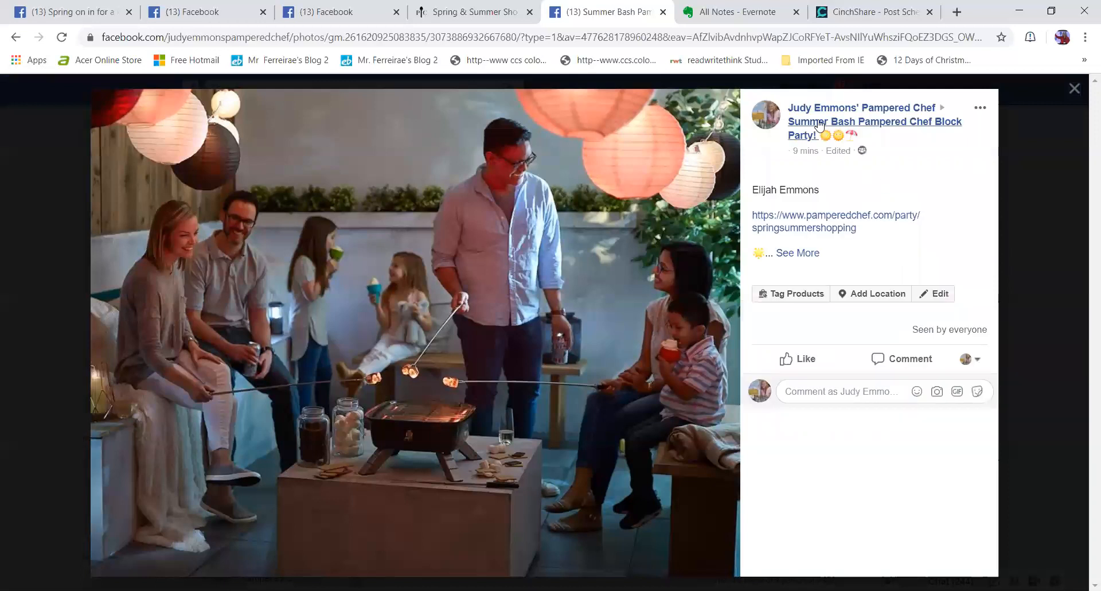
click(798, 256)
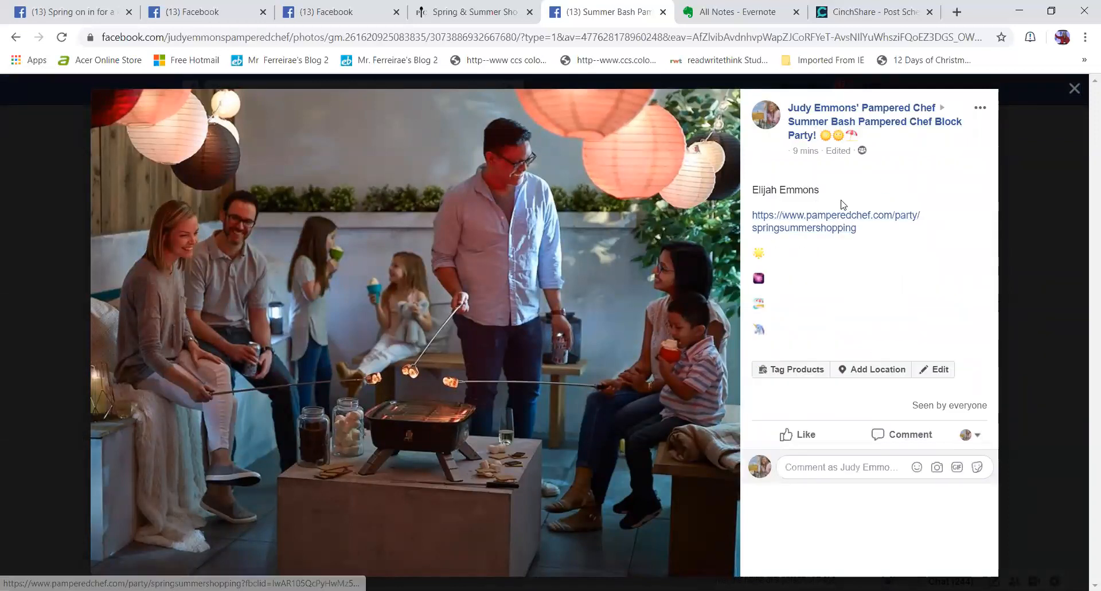
click(1074, 88)
Switch to CinchShare and refresh the Facebook groups in My Networks
click(854, 18)
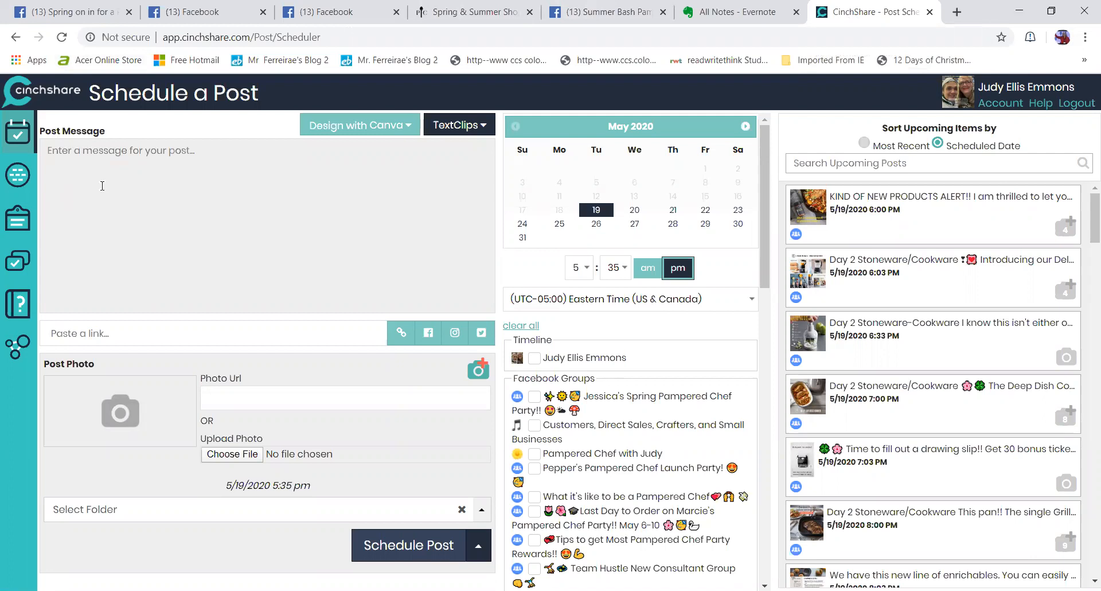
click(608, 11)
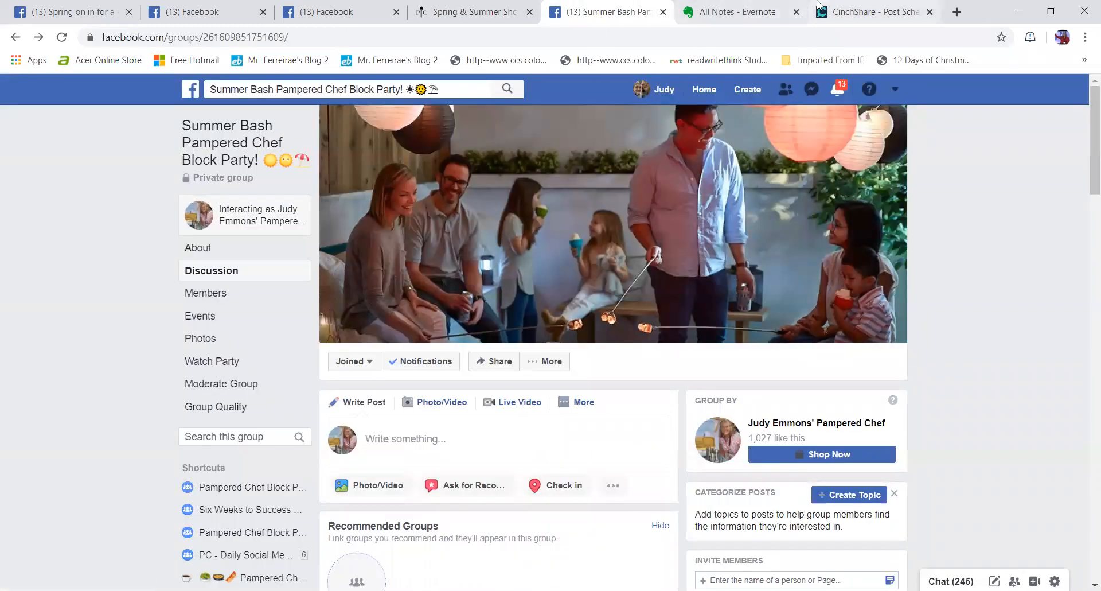
scroll(522, 462, down, 3)
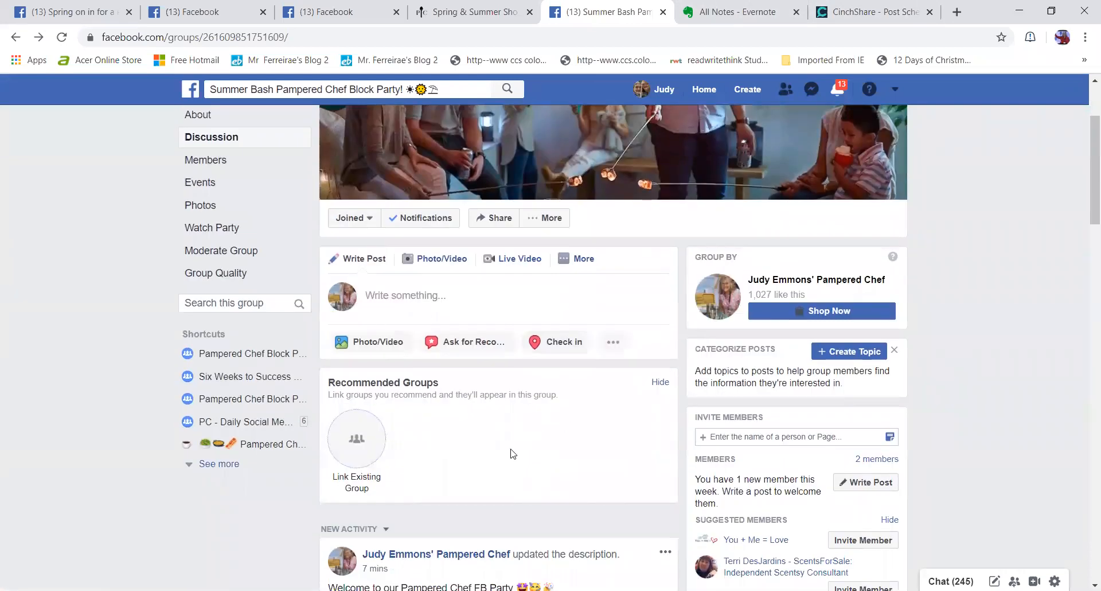
click(844, 6)
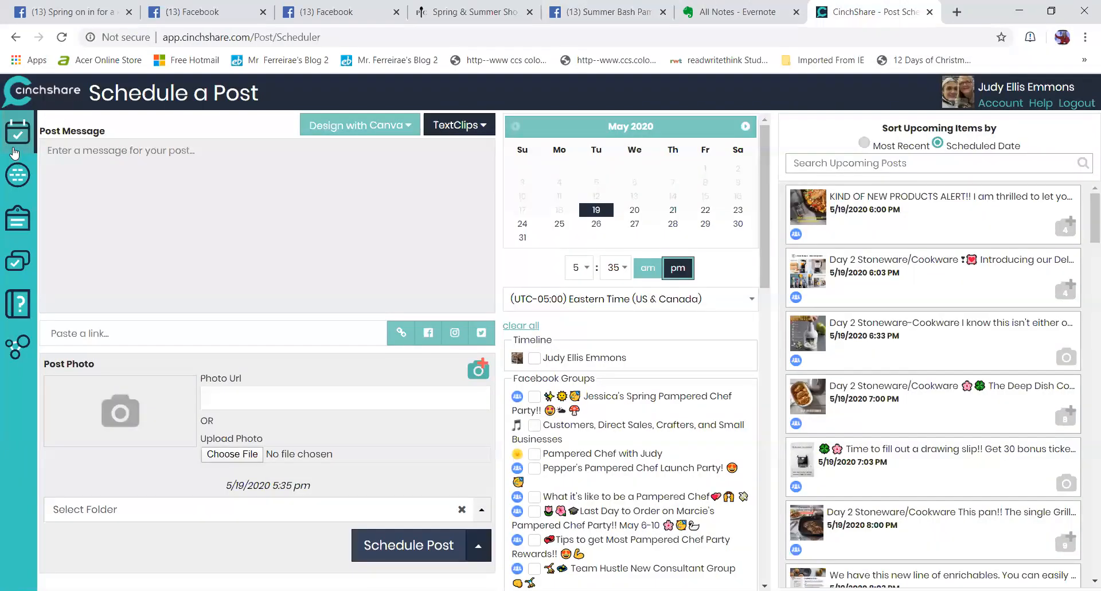
click(16, 181)
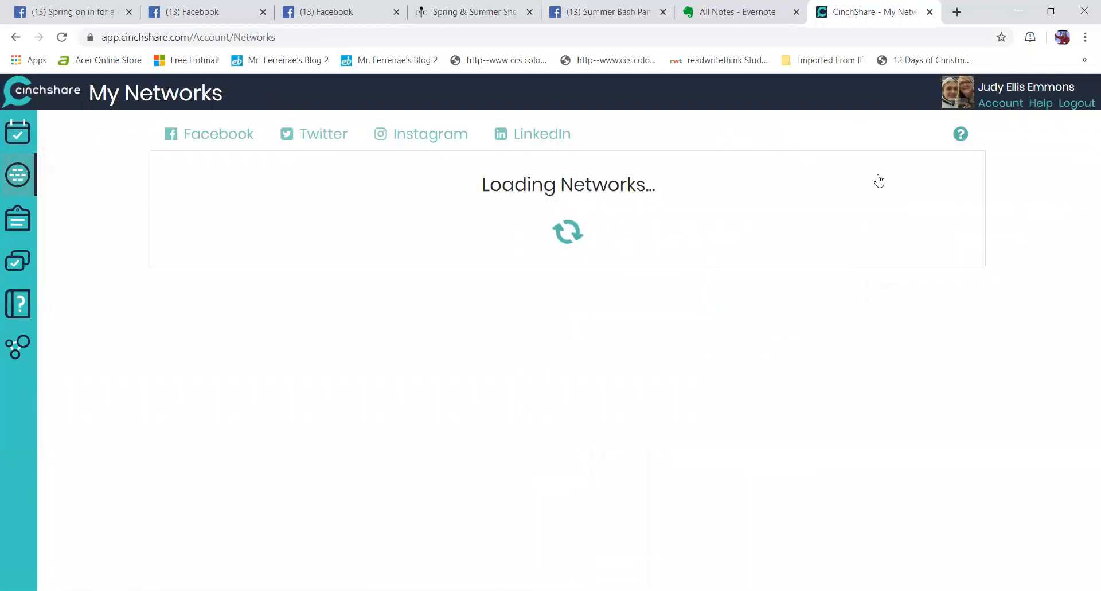
click(885, 136)
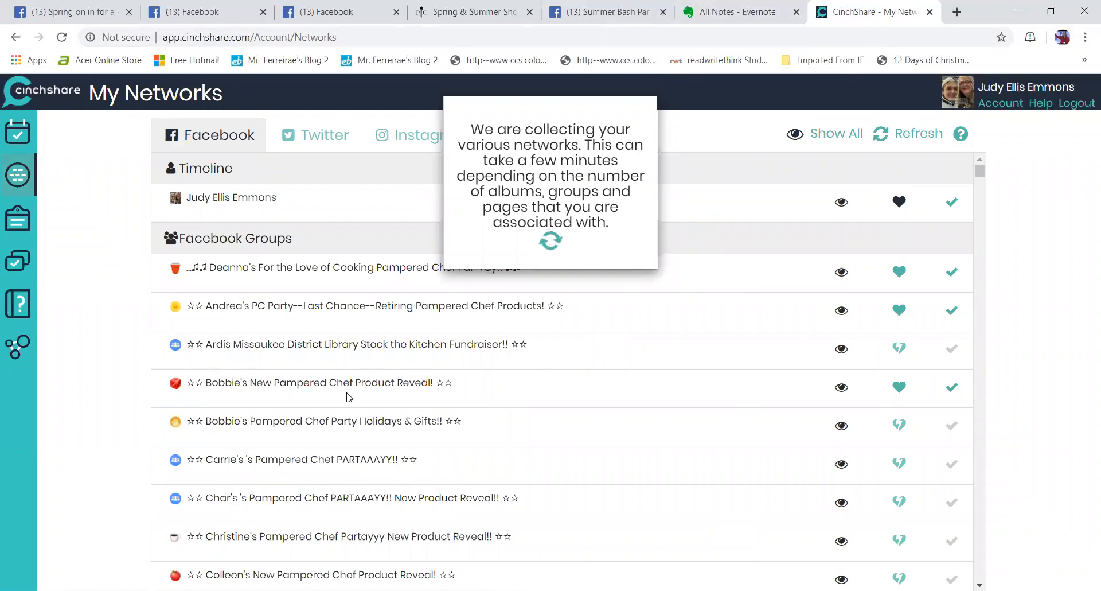
Switch to Evernote and read the Host Coaching 2 note down to the timeline post and party link instructions
click(717, 16)
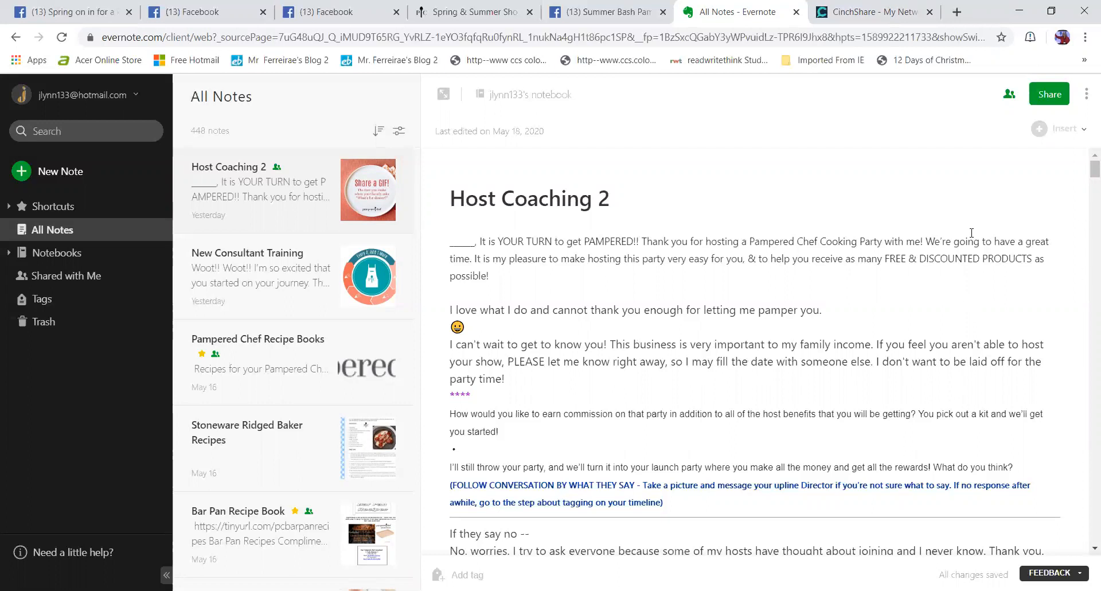
click(961, 246)
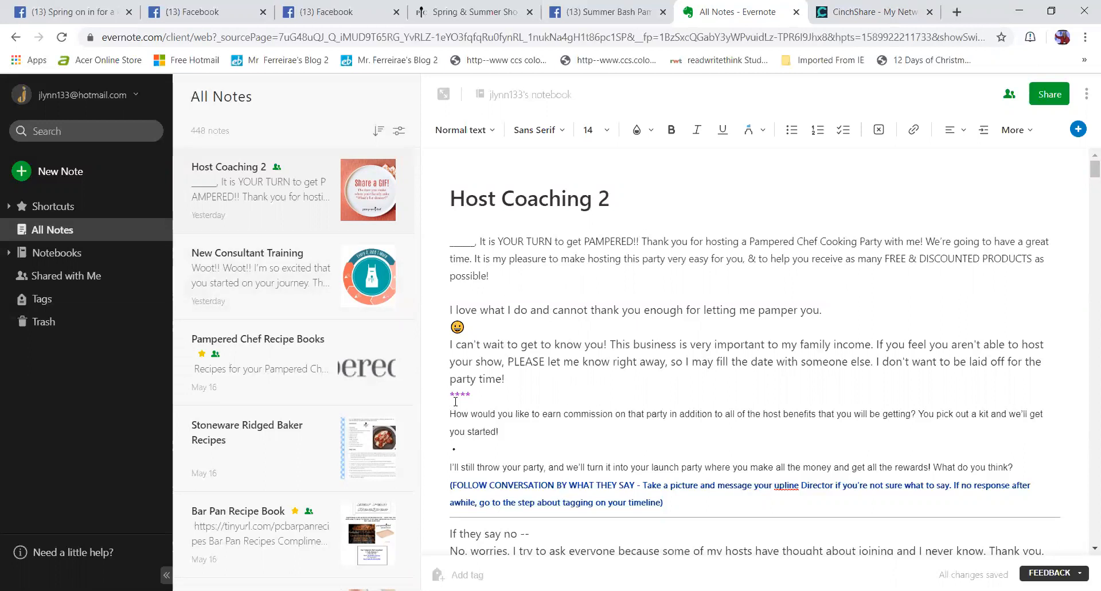
click(528, 372)
drag(1094, 165, 1083, 168)
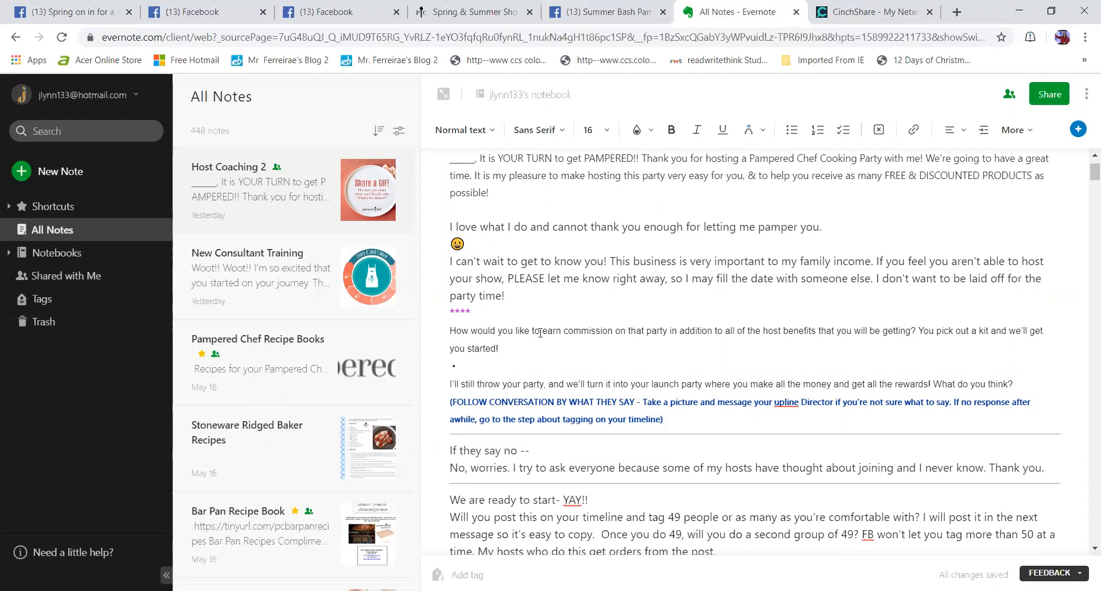
scroll(541, 333, down, 4)
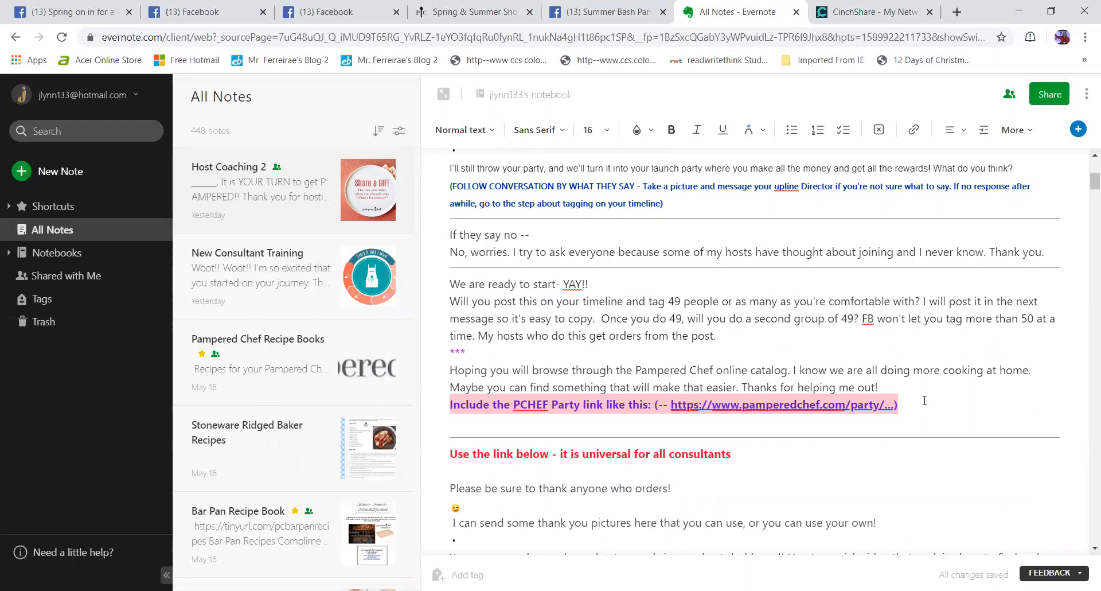
Switch to CinchShare's My Networks and expand the linked groups of the consultant's Pampered Chef Facebook page
click(871, 18)
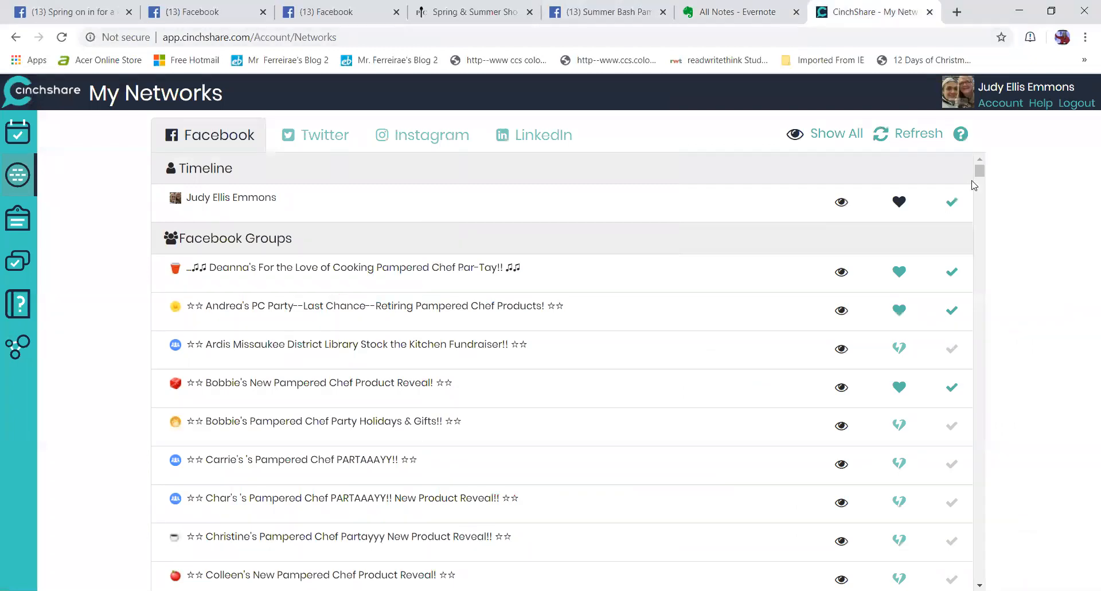
drag(980, 175, 975, 586)
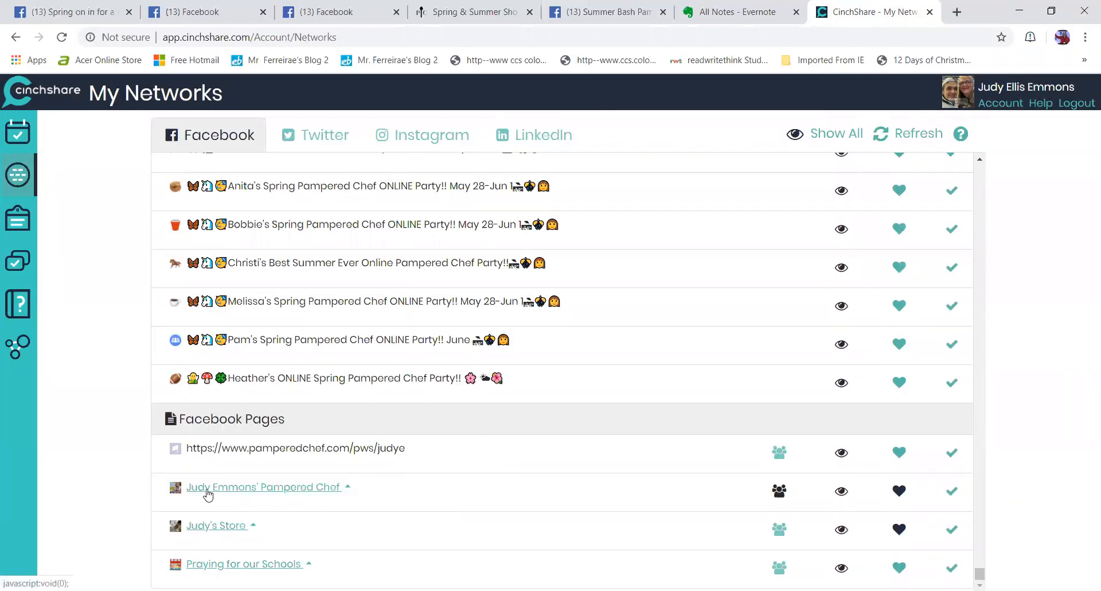
click(350, 491)
scroll(986, 514, down, 1)
scroll(986, 514, down, 15)
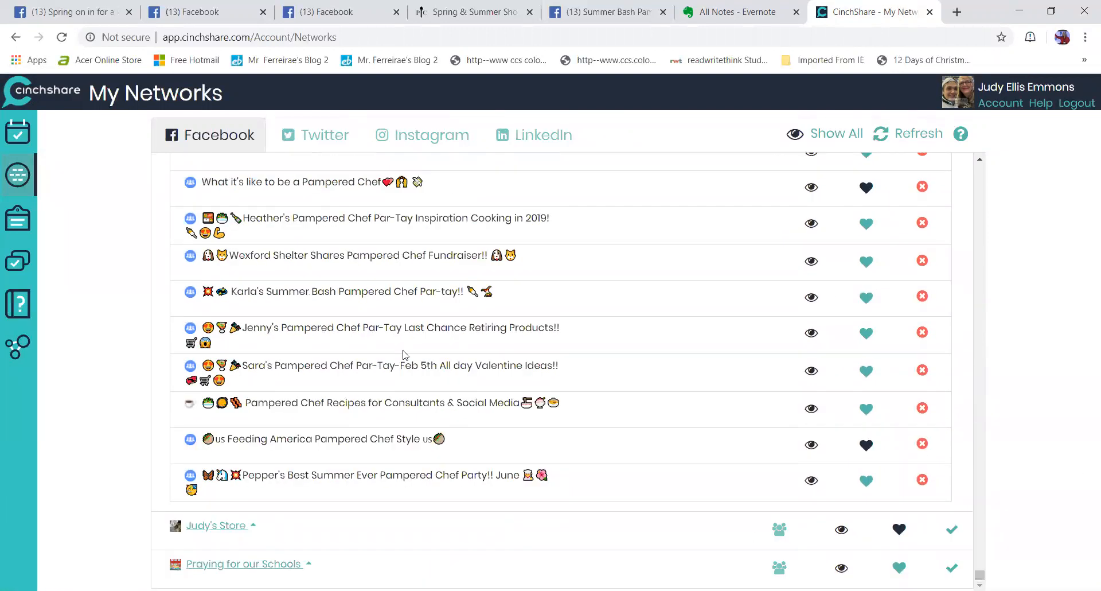
Mark the linked group Summer Bash Pampered Chef Block Party! as a favorite and refresh the Facebook networks
scroll(404, 354, up, 6)
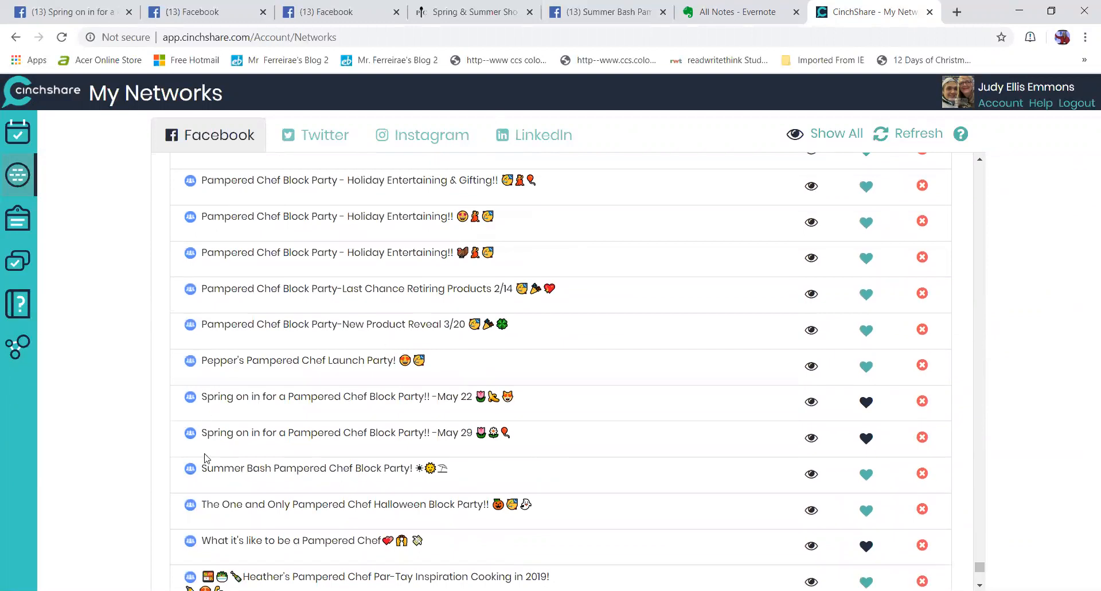
click(867, 475)
click(985, 549)
drag(985, 548, 969, 139)
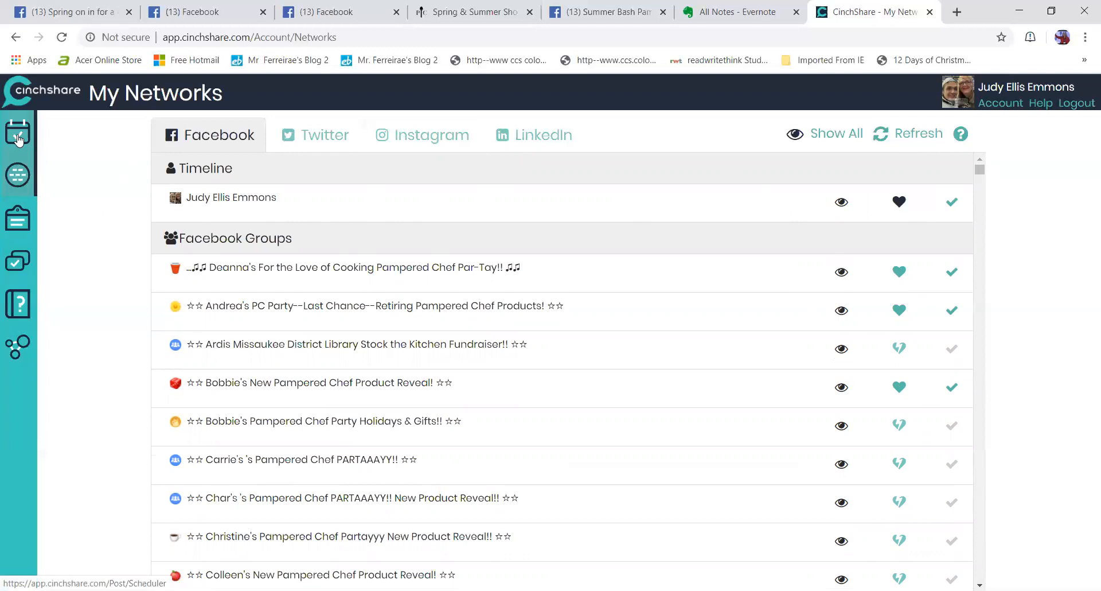
click(890, 136)
Switch to Evernote and read Host Coaching 2 from the party link instructions through the inviting tips, rewards statistics and forwardable invitation messages
click(761, 12)
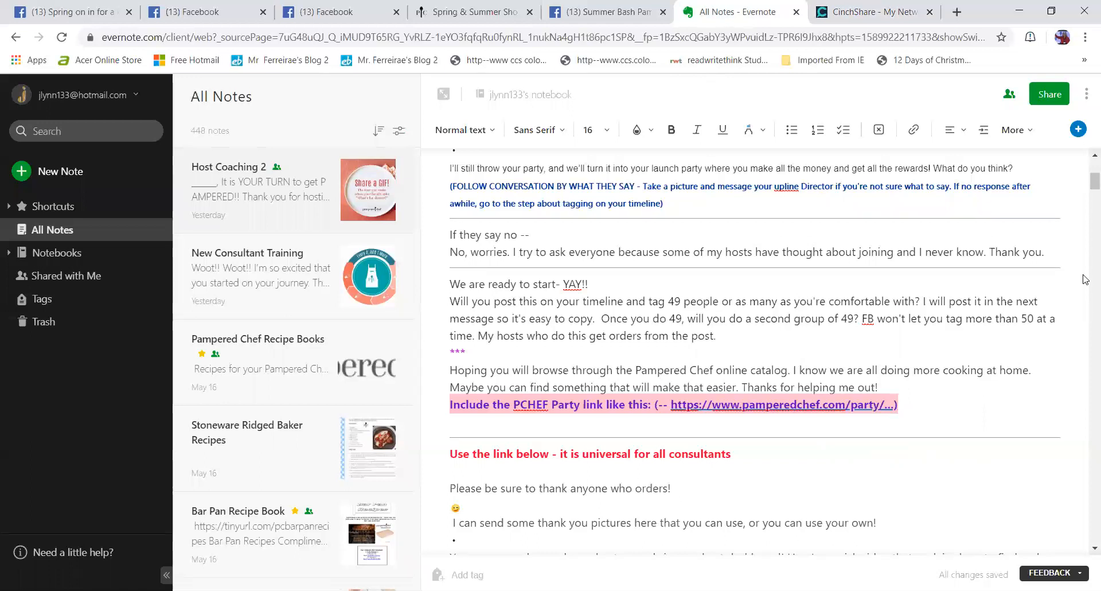
scroll(564, 316, down, 3)
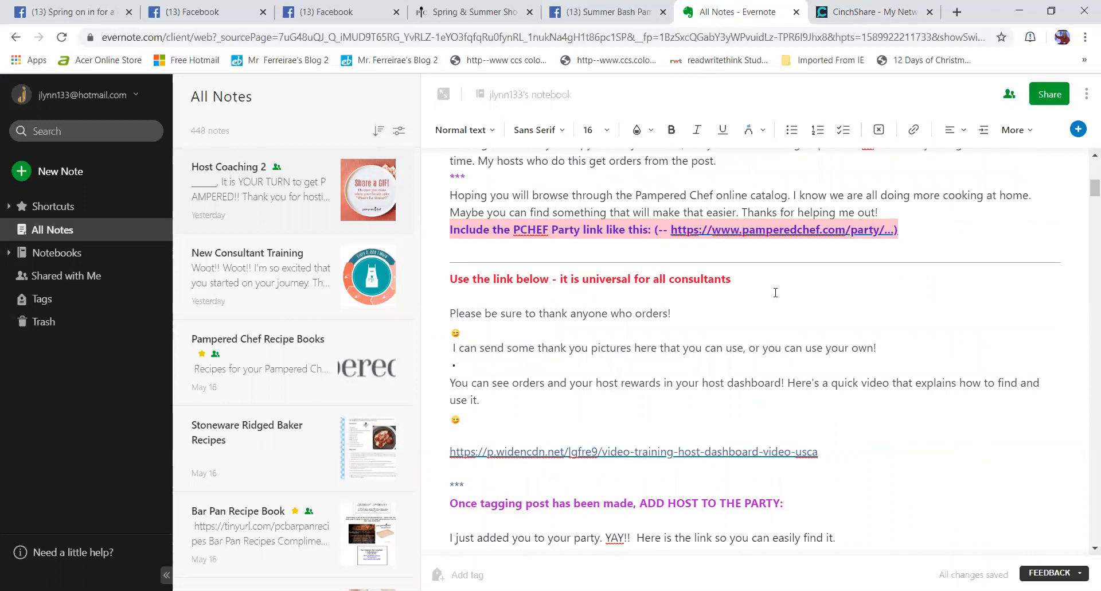
scroll(775, 293, down, 11)
scroll(631, 333, up, 1)
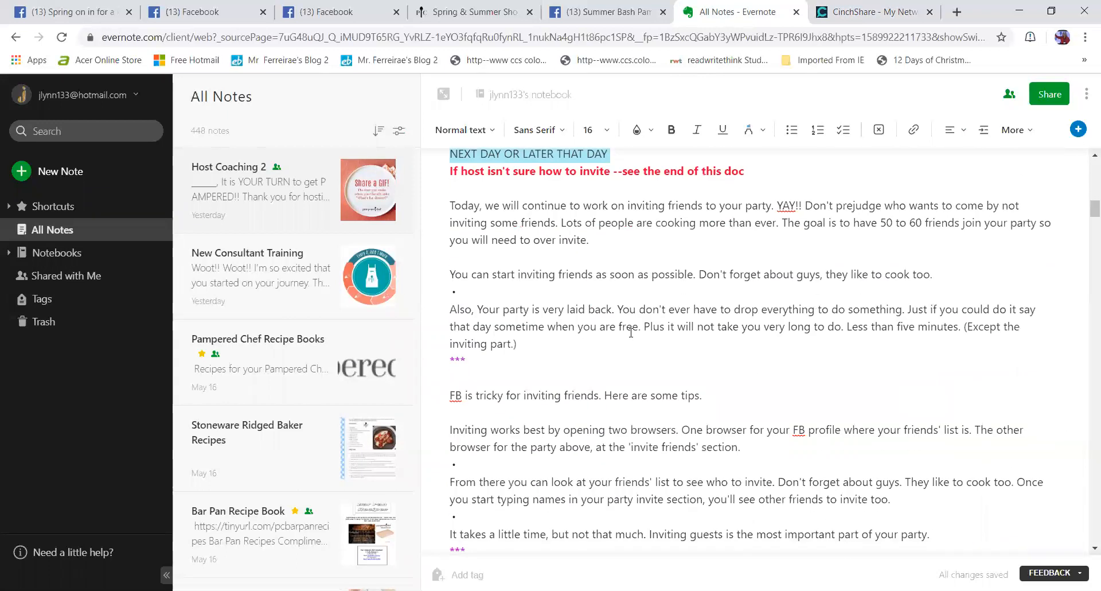
scroll(630, 332, down, 5)
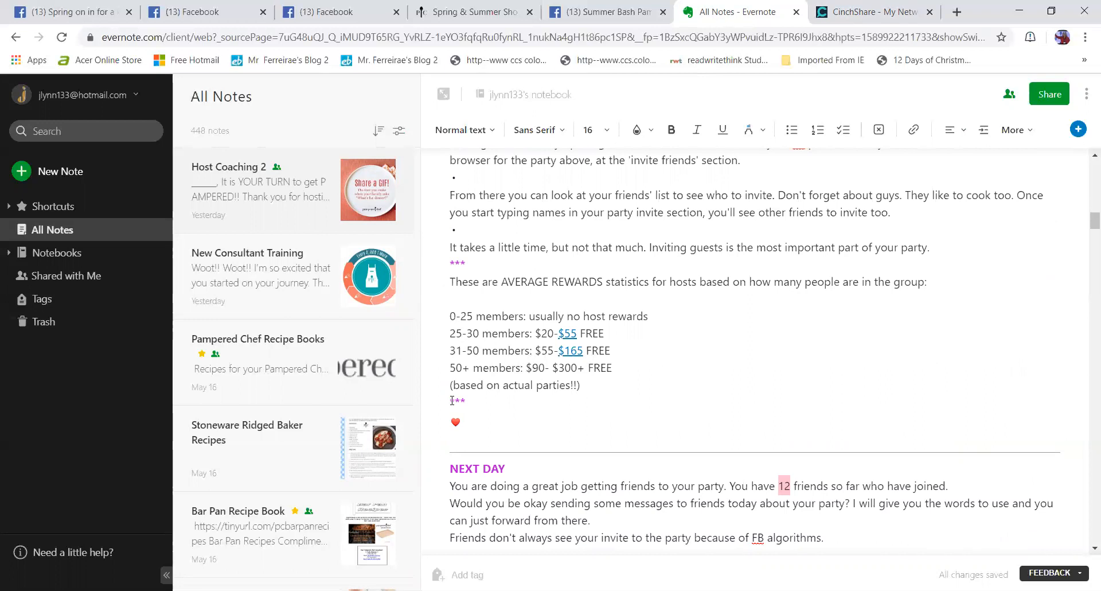
scroll(476, 253, up, 10)
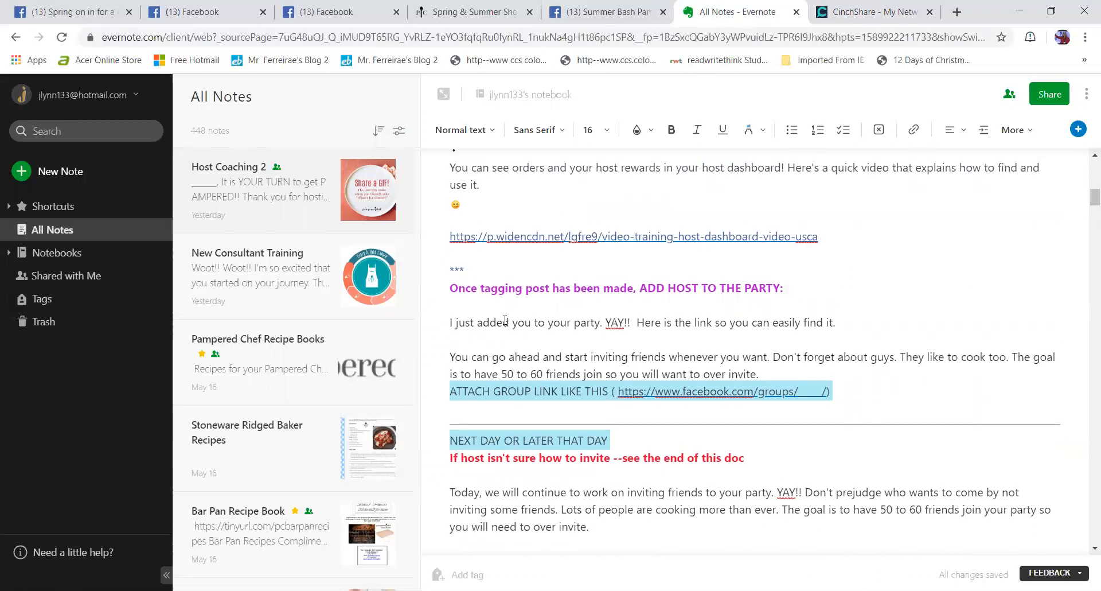
scroll(506, 310, down, 10)
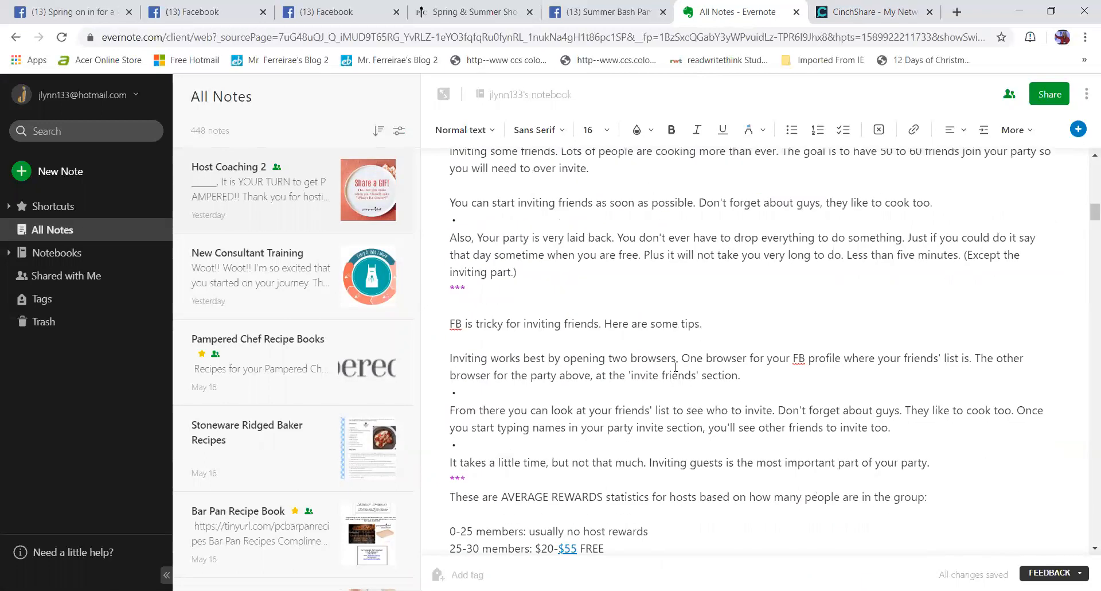
scroll(580, 317, down, 6)
scroll(571, 319, down, 1)
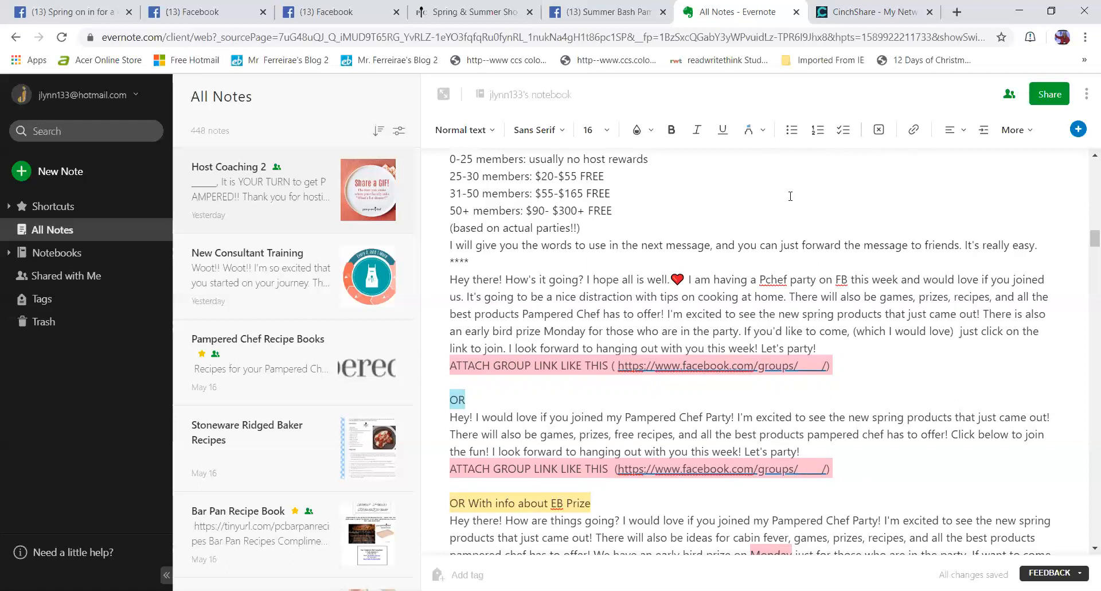
scroll(654, 240, up, 4)
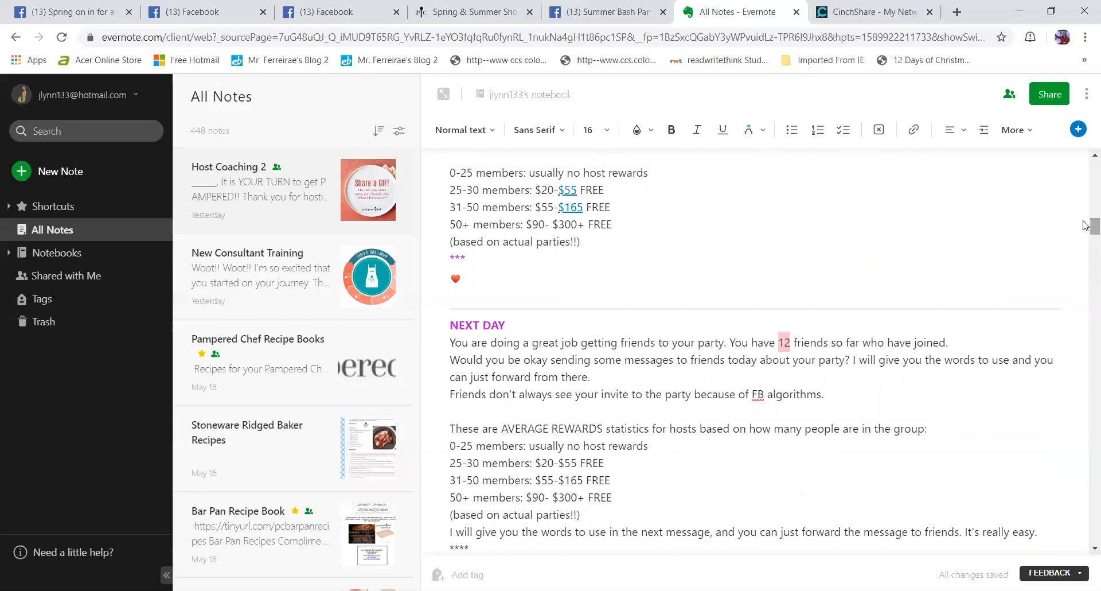
Enlarge the four-color host tips image in the Day 2 section of Host Coaching 2, examine it, and close the preview
drag(1093, 226, 1086, 349)
click(609, 441)
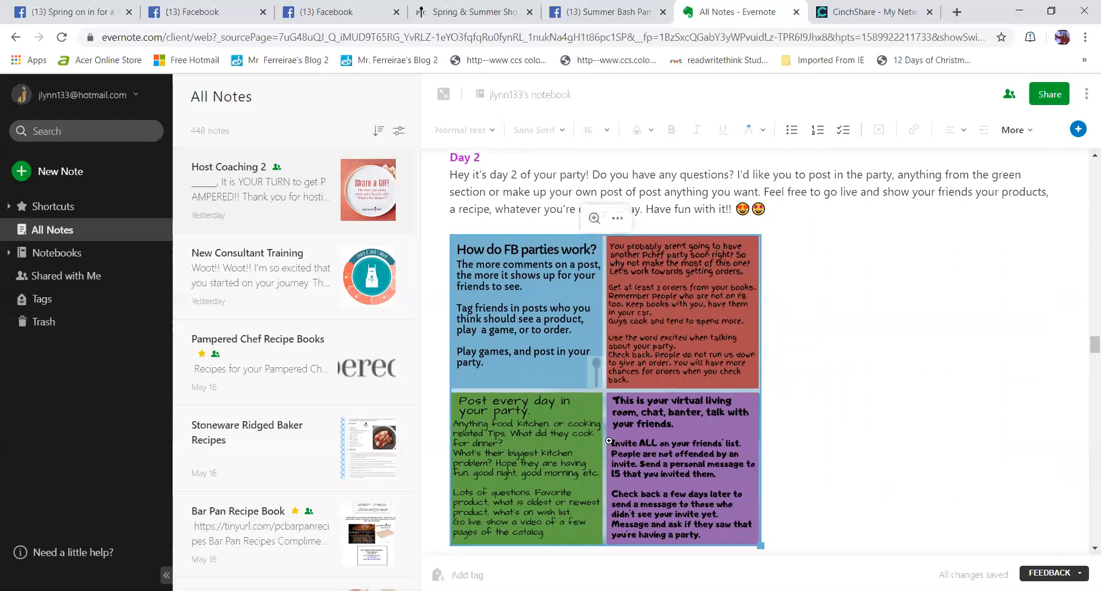
double_click(609, 440)
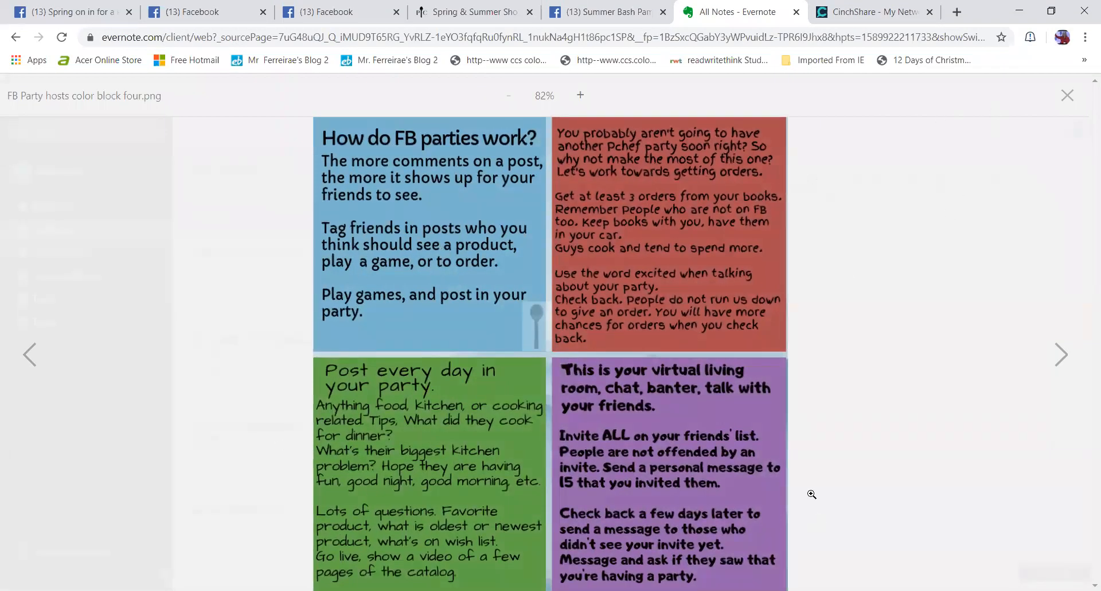
right_click(629, 374)
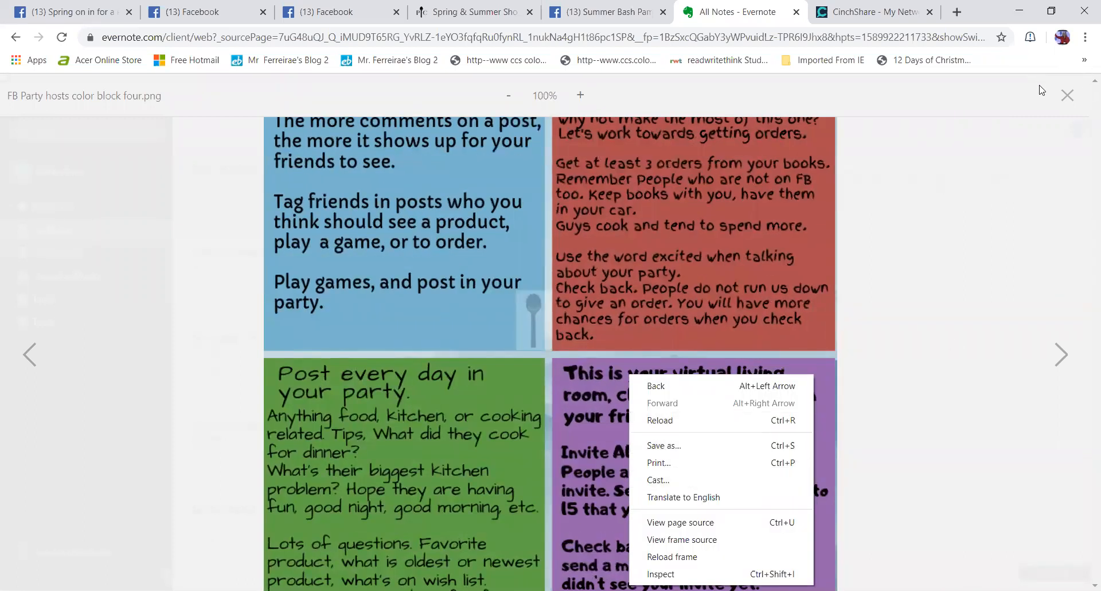
click(1071, 97)
click(1066, 94)
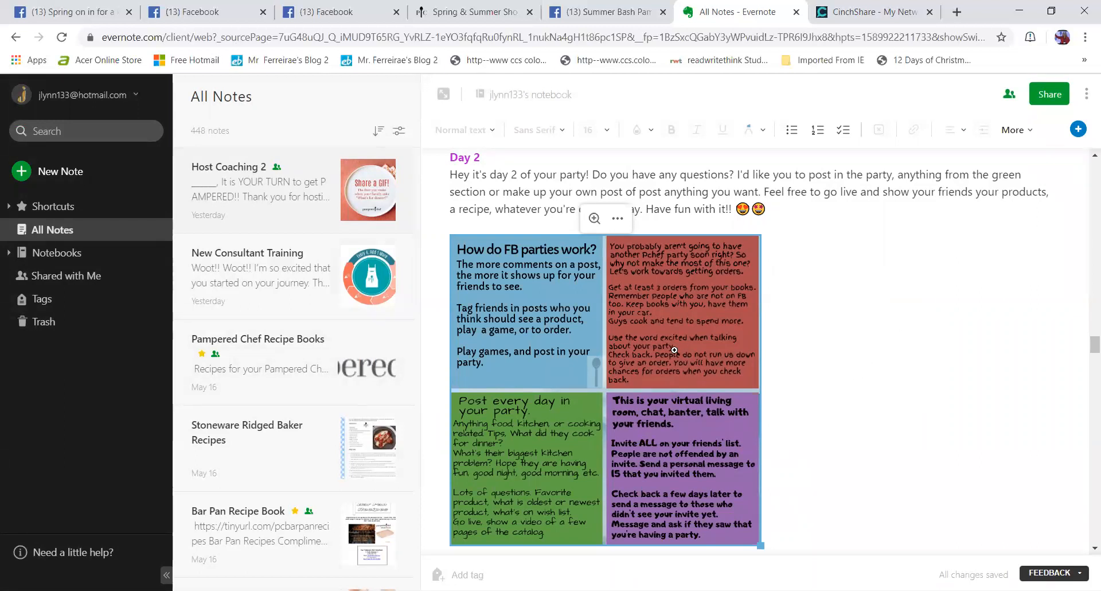
Read the LAST DAY OF PARTY section of Host Coaching 2, including the guest texts and the host's wrap-up message
drag(1085, 349, 1085, 471)
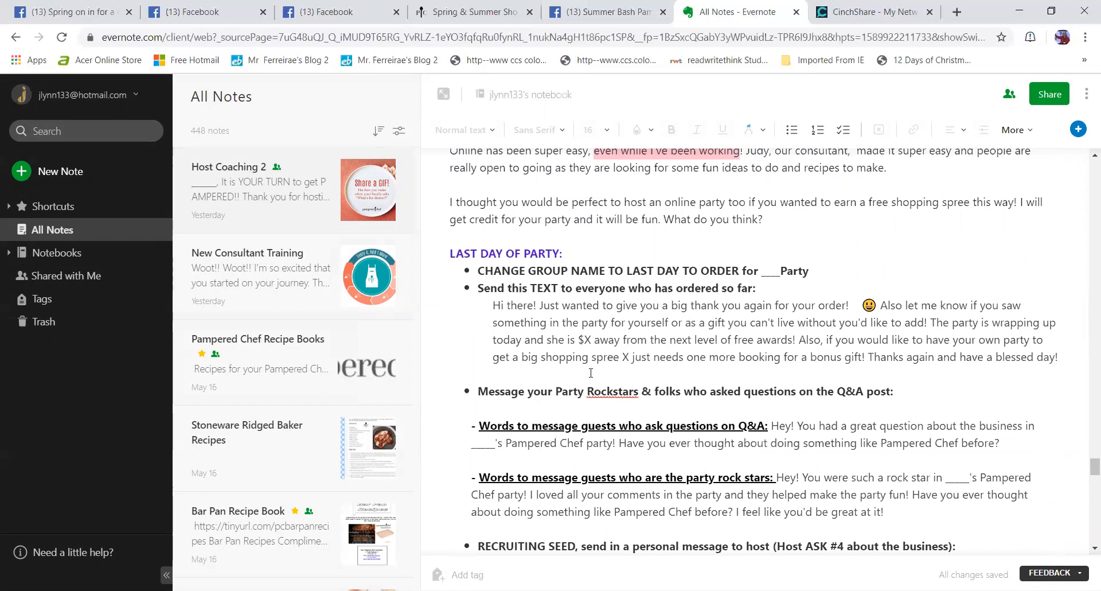
scroll(603, 364, down, 5)
scroll(603, 365, down, 4)
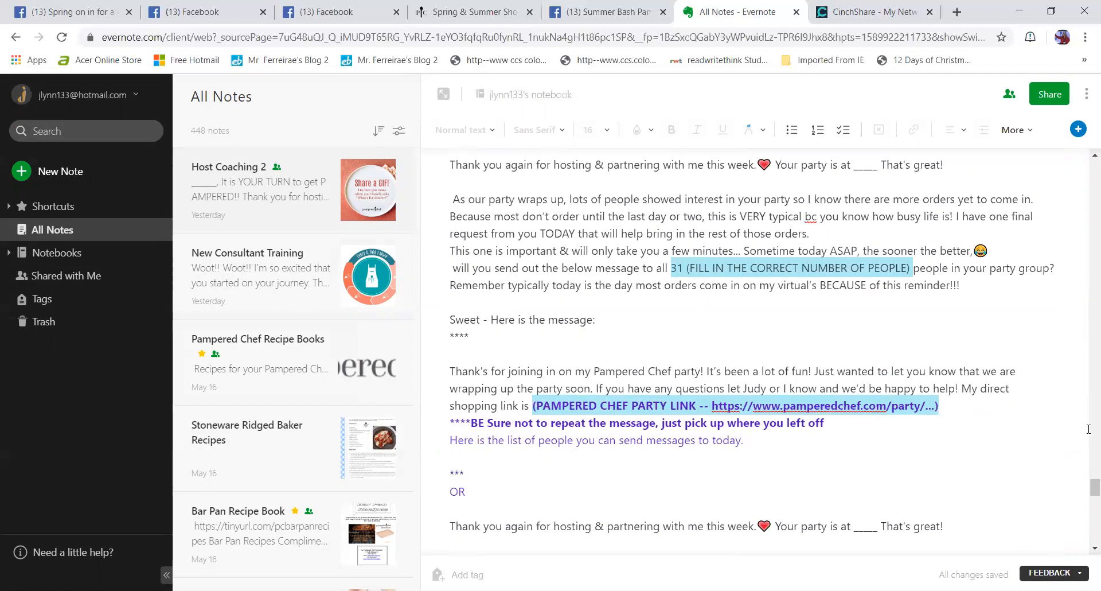
Go back to the Day 4 booking challenge in Host Coaching 2 and read its messages on through the closing-day posts
drag(1087, 488, 1086, 436)
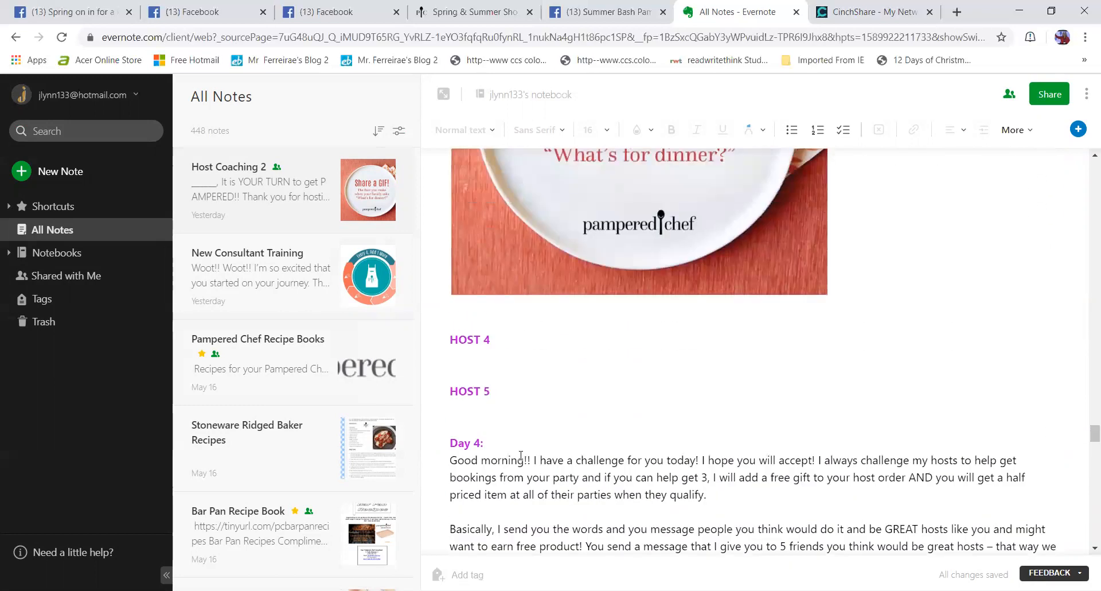
scroll(571, 356, down, 3)
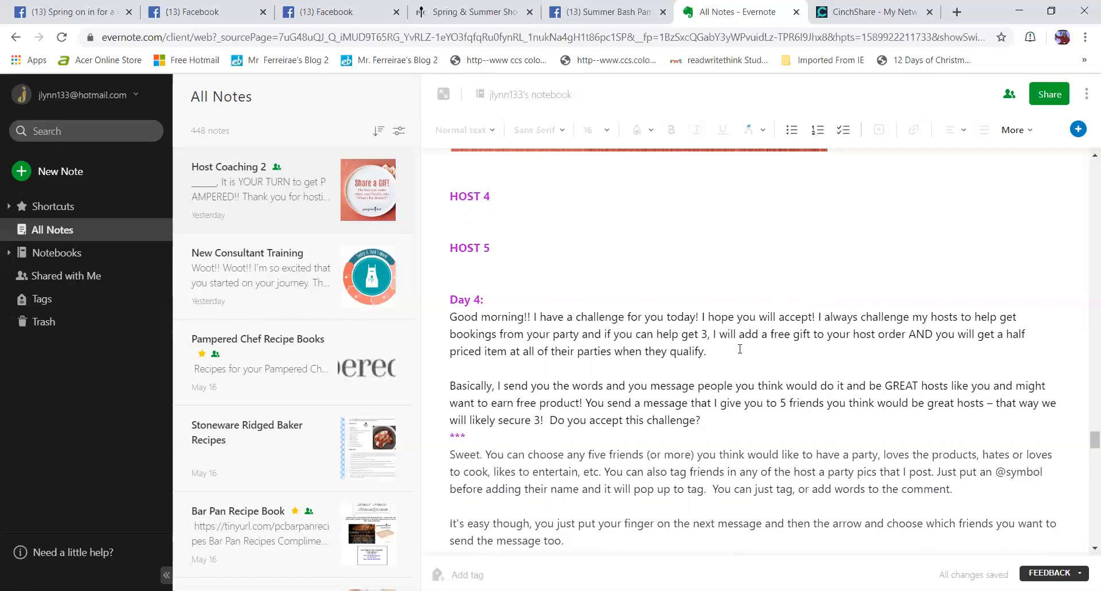
scroll(750, 339, down, 2)
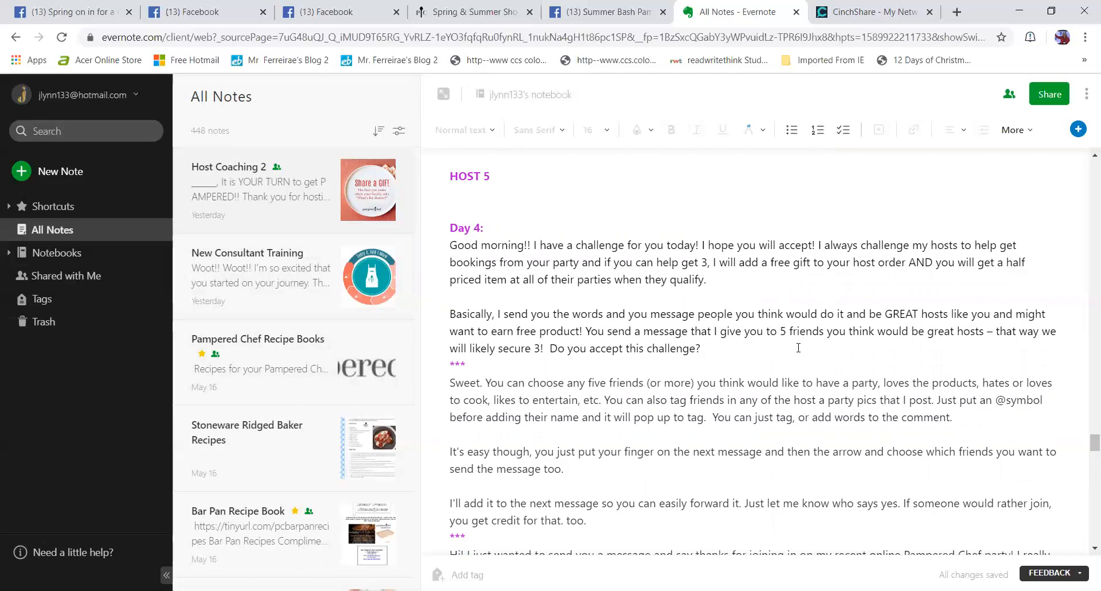
scroll(728, 346, down, 4)
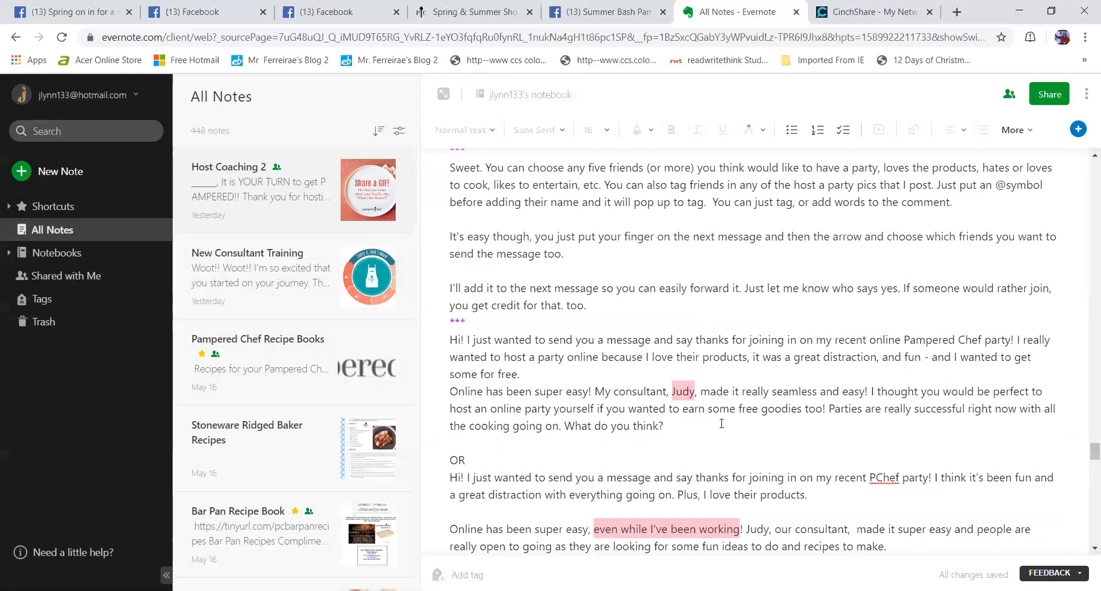
scroll(721, 423, down, 1)
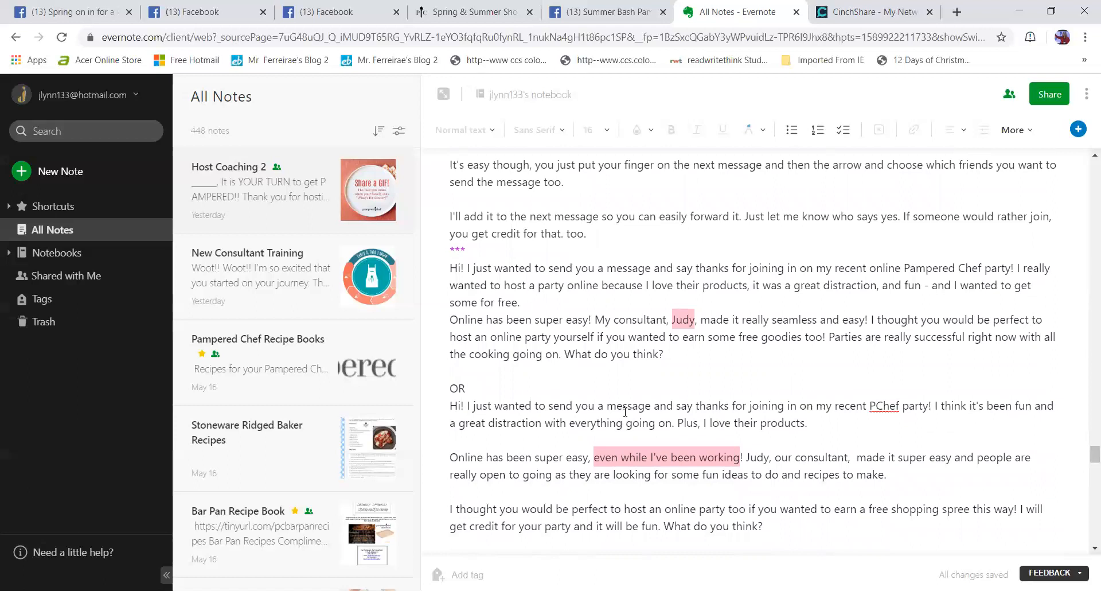
scroll(619, 337, down, 3)
scroll(735, 214, up, 2)
scroll(735, 214, up, 2)
scroll(795, 350, down, 15)
scroll(754, 336, up, 4)
scroll(645, 552, down, 10)
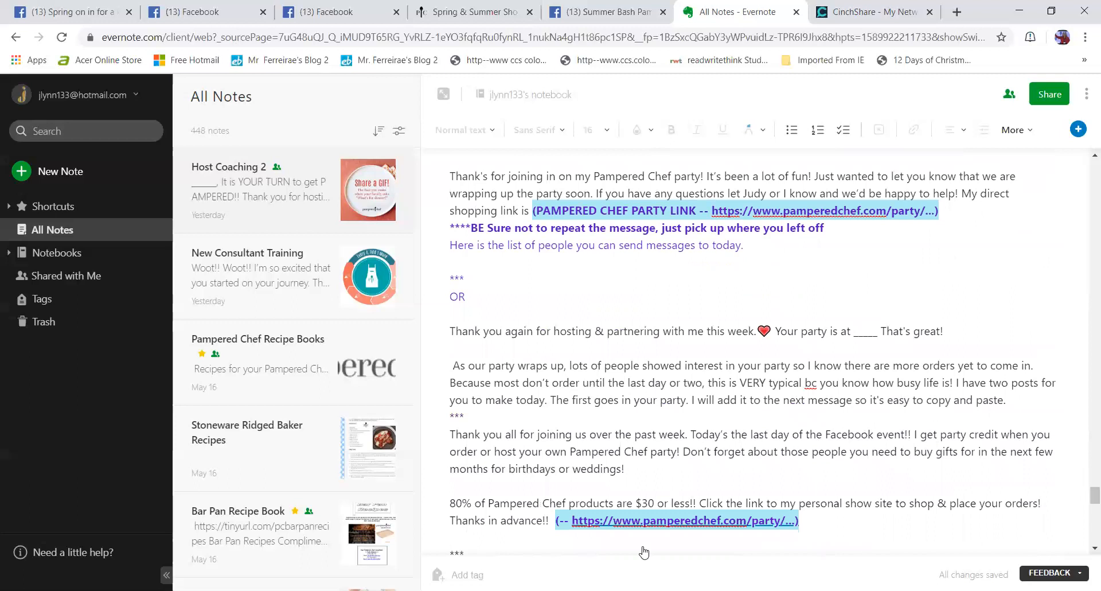
Switch to CinchShare's Manage Posts, search the folders for "new con", and open the saved New Consultant Party folder
click(856, 9)
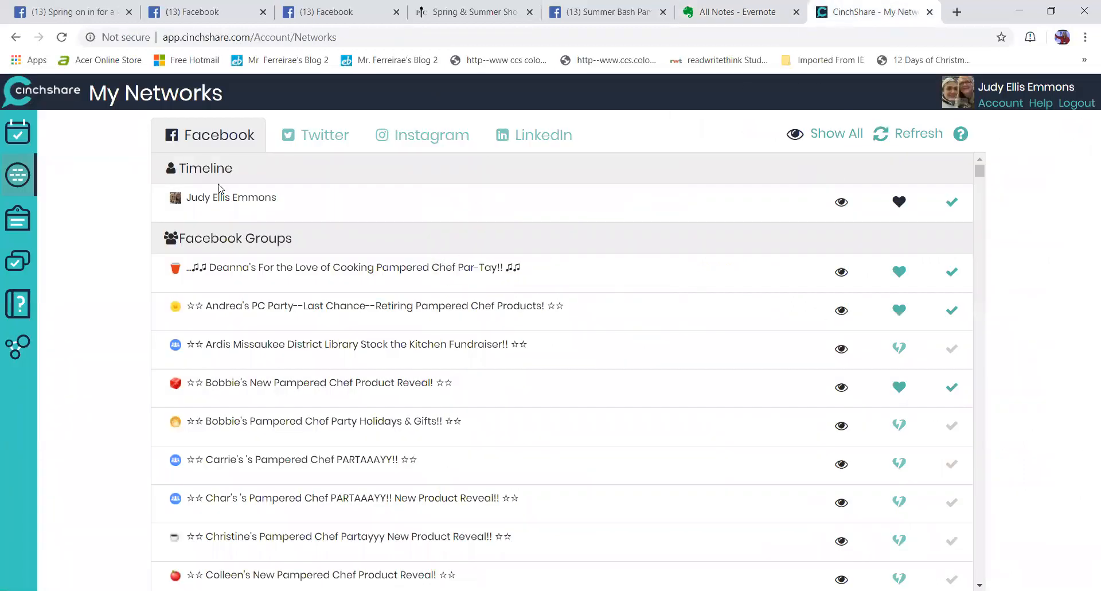
click(14, 268)
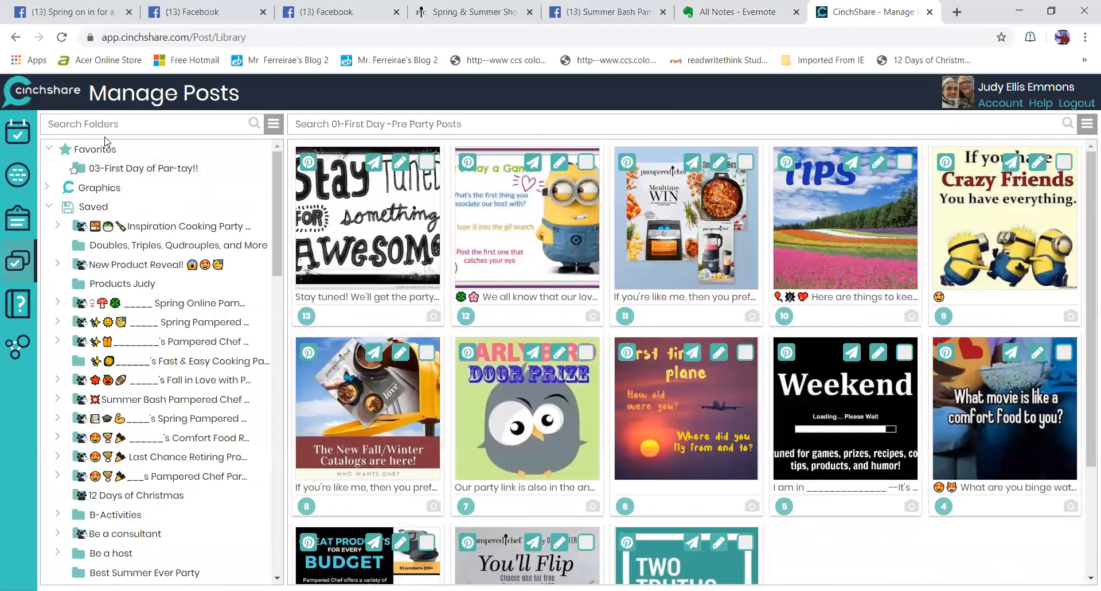
click(89, 126)
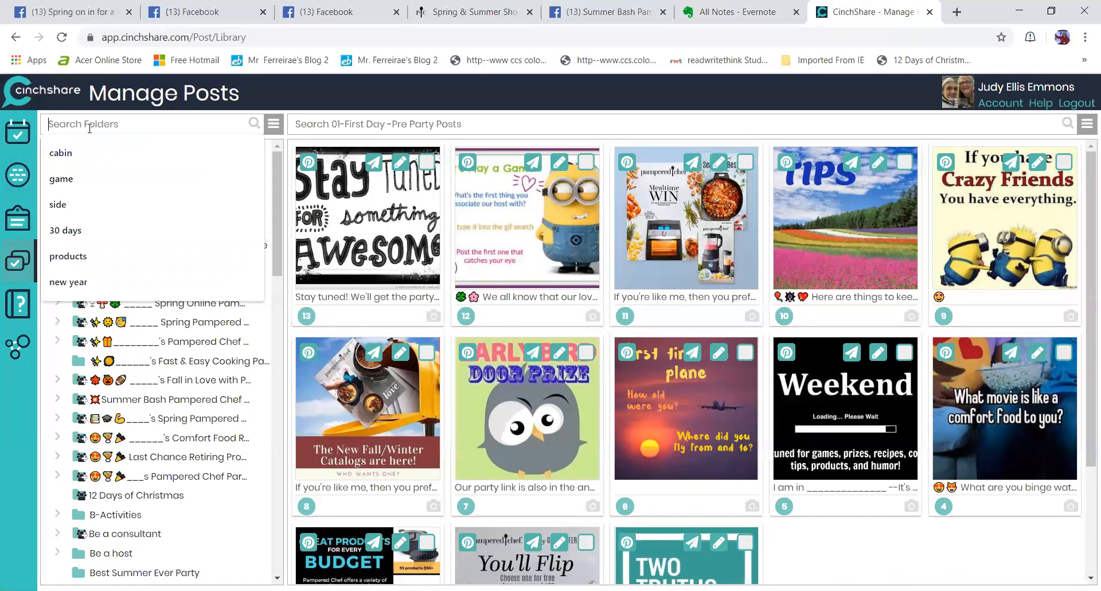
text(new con)
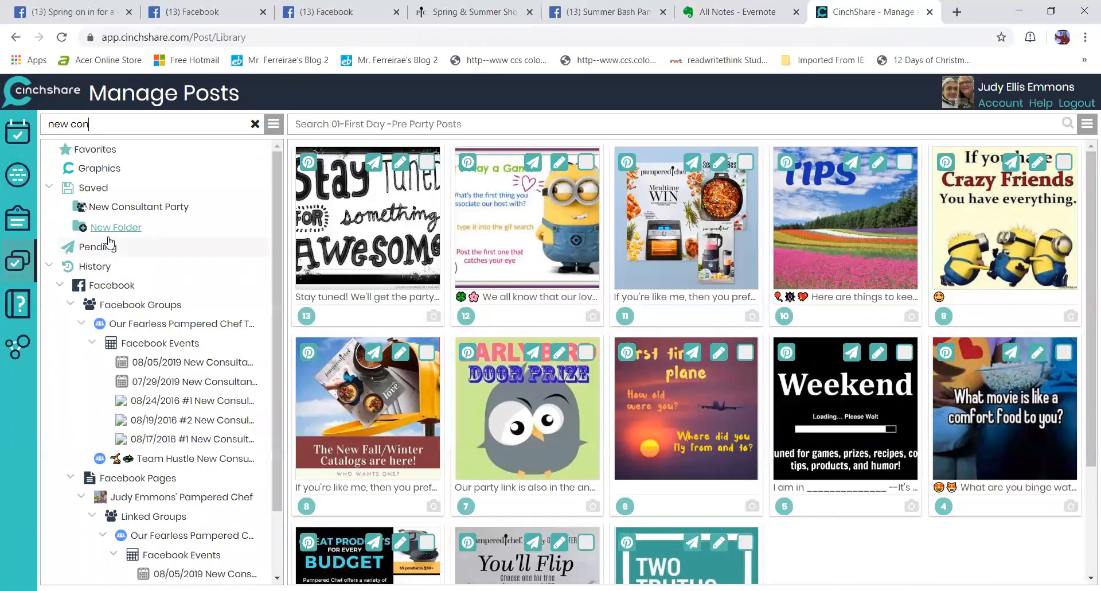
click(125, 209)
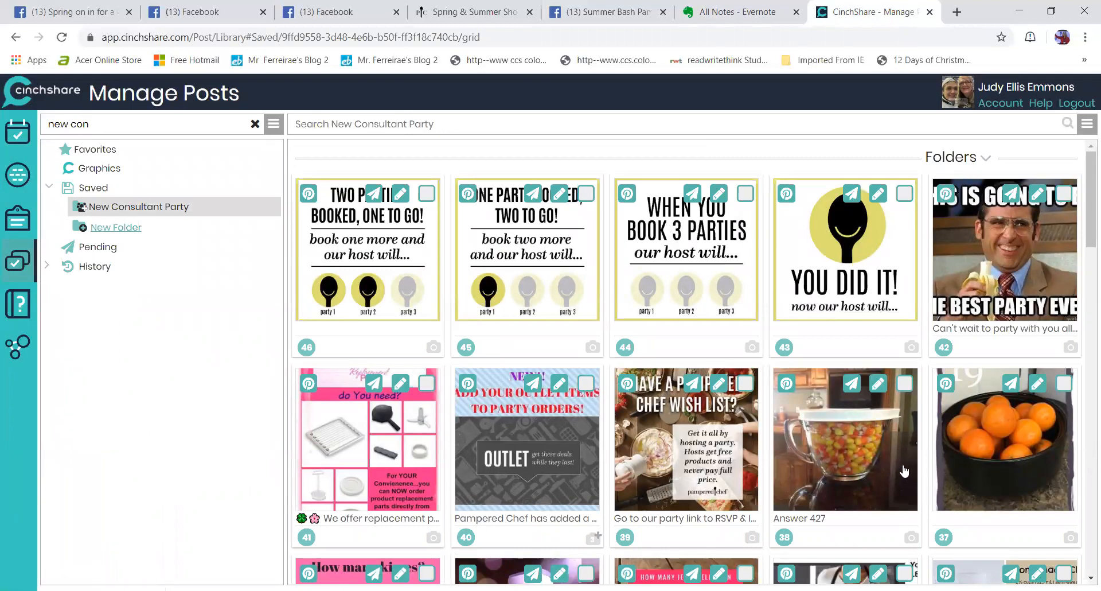
Show the subfolders of New Consultant Party and open the 04-2nd Day of Party Posts folder
scroll(904, 470, down, 2)
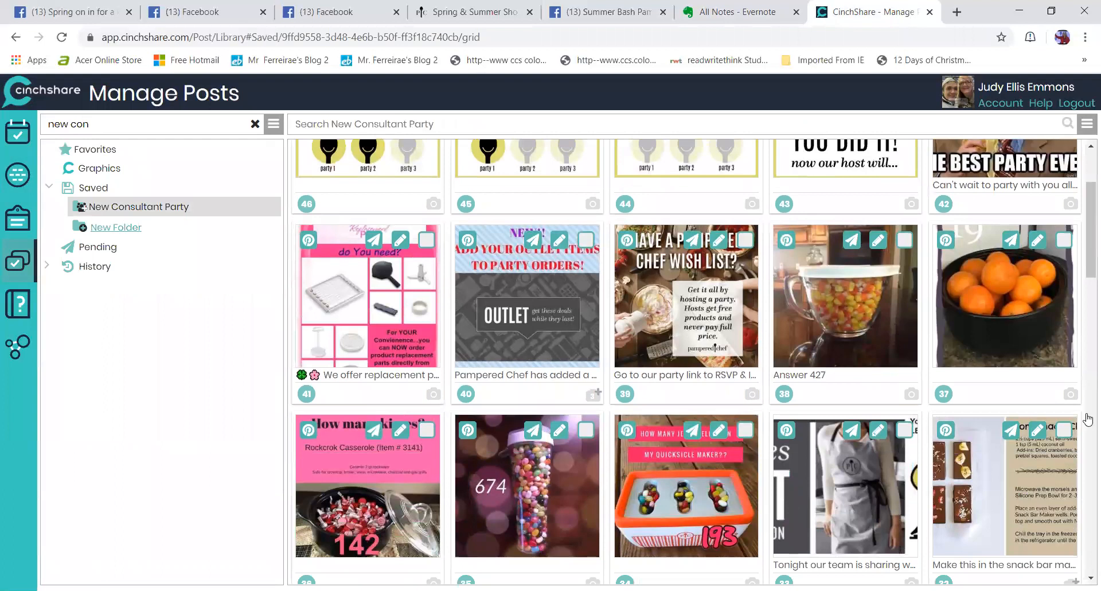
scroll(846, 141, up, 2)
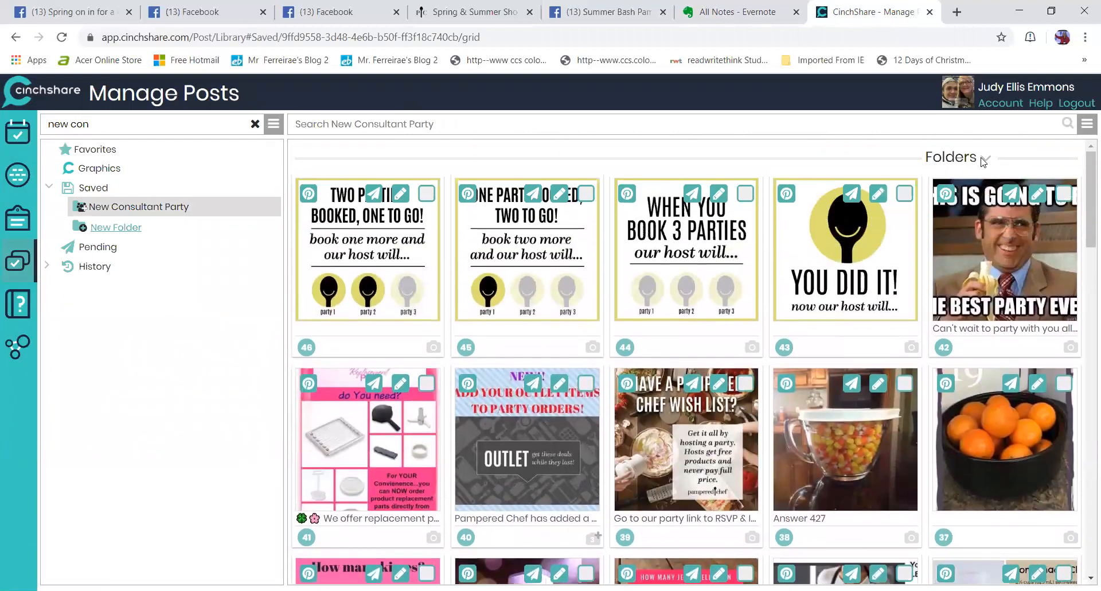
click(983, 160)
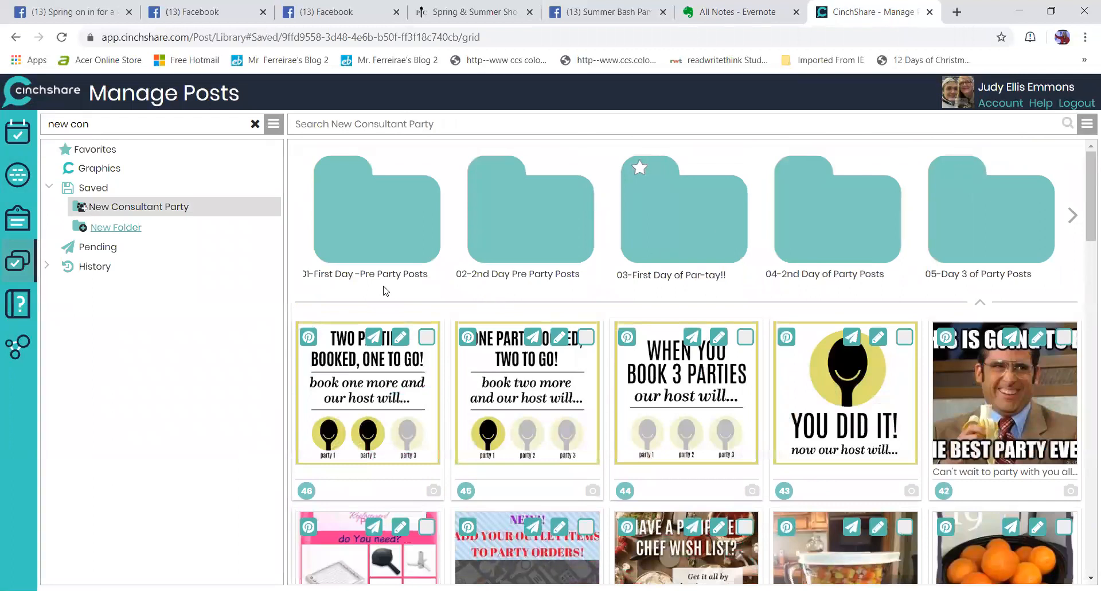
click(821, 245)
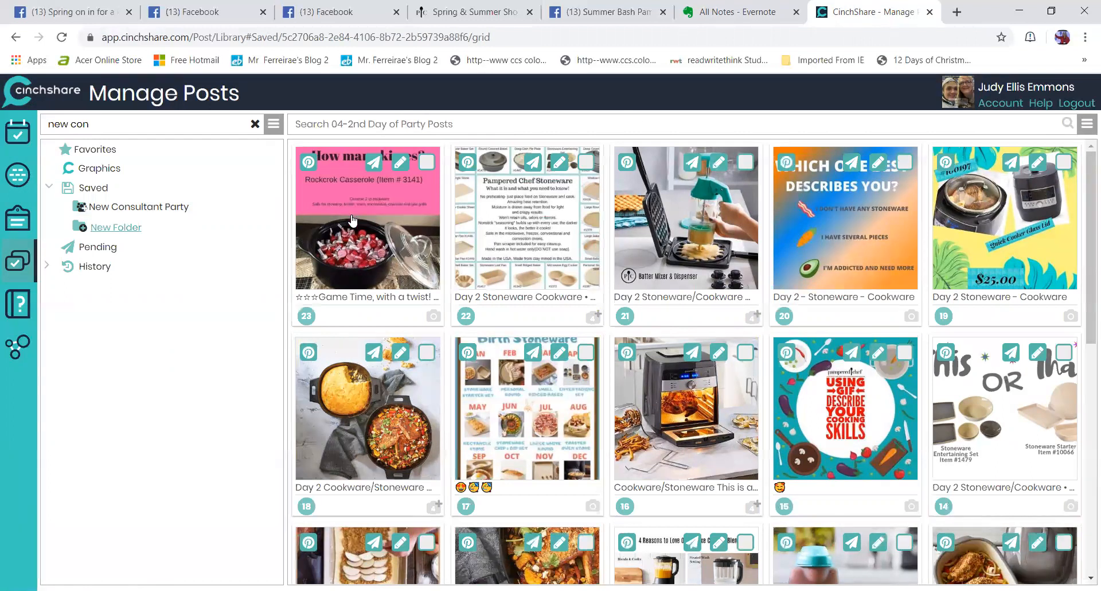
Try ascending order on the 04-2nd Day of Party Posts folder, clear the selection, and restore descending order
click(1087, 130)
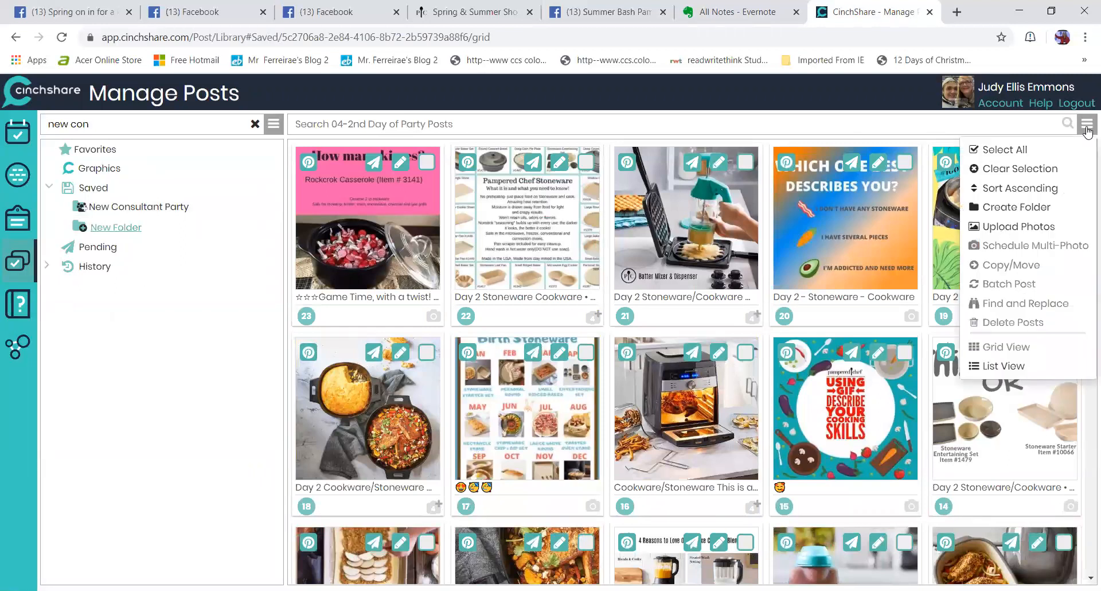
click(1030, 189)
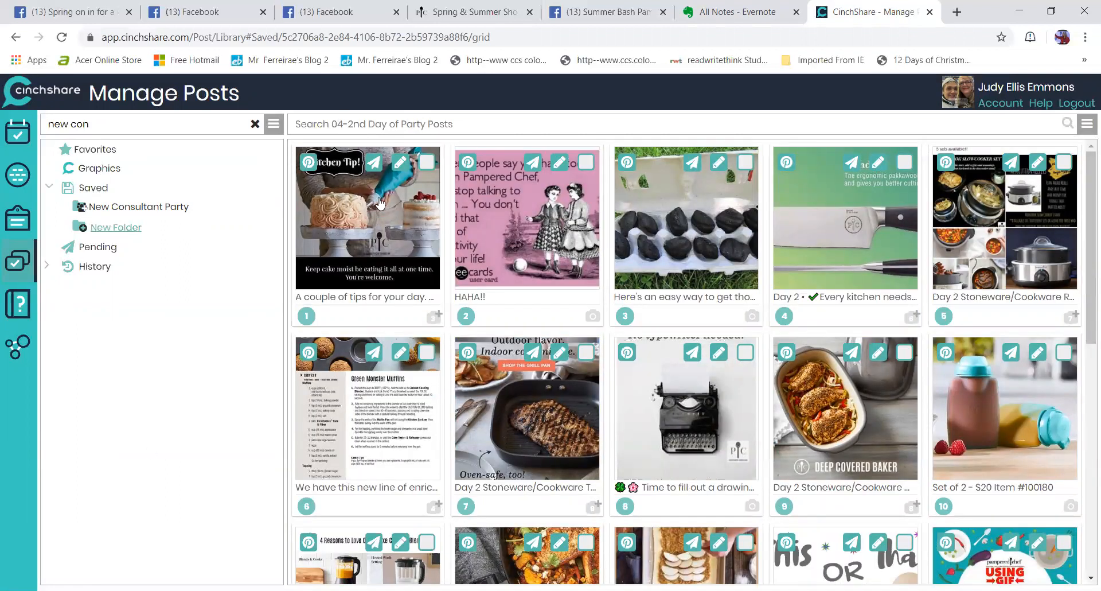
click(1087, 127)
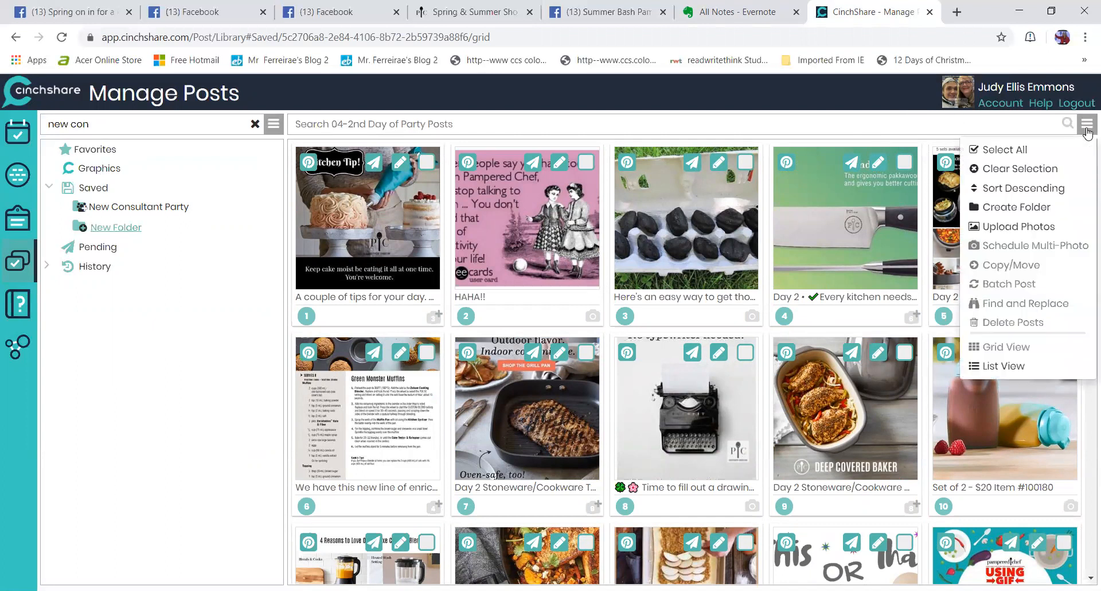
click(1054, 167)
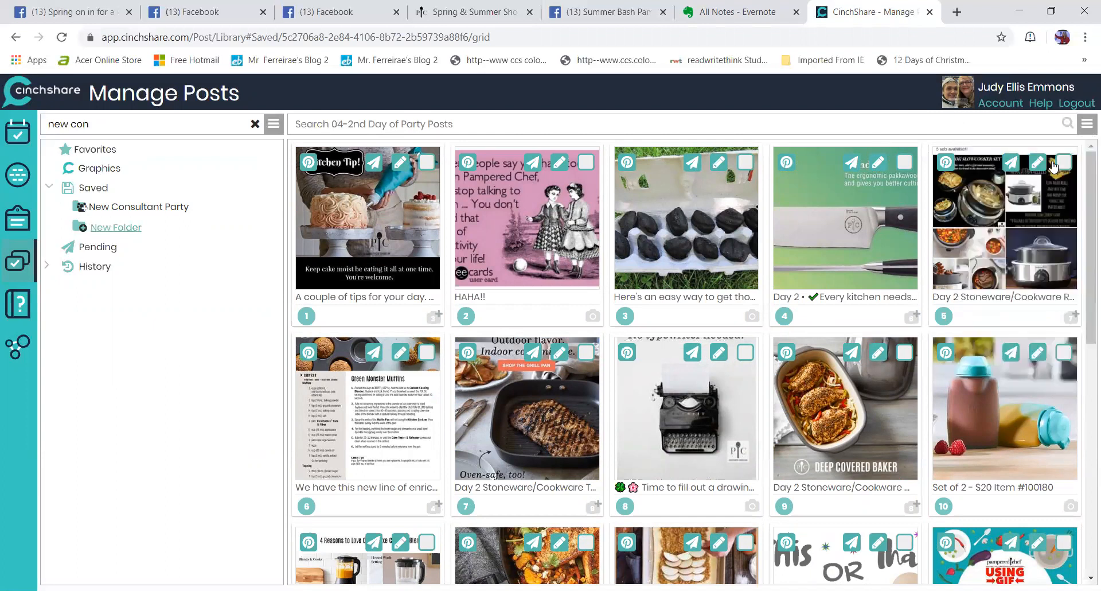
click(1087, 125)
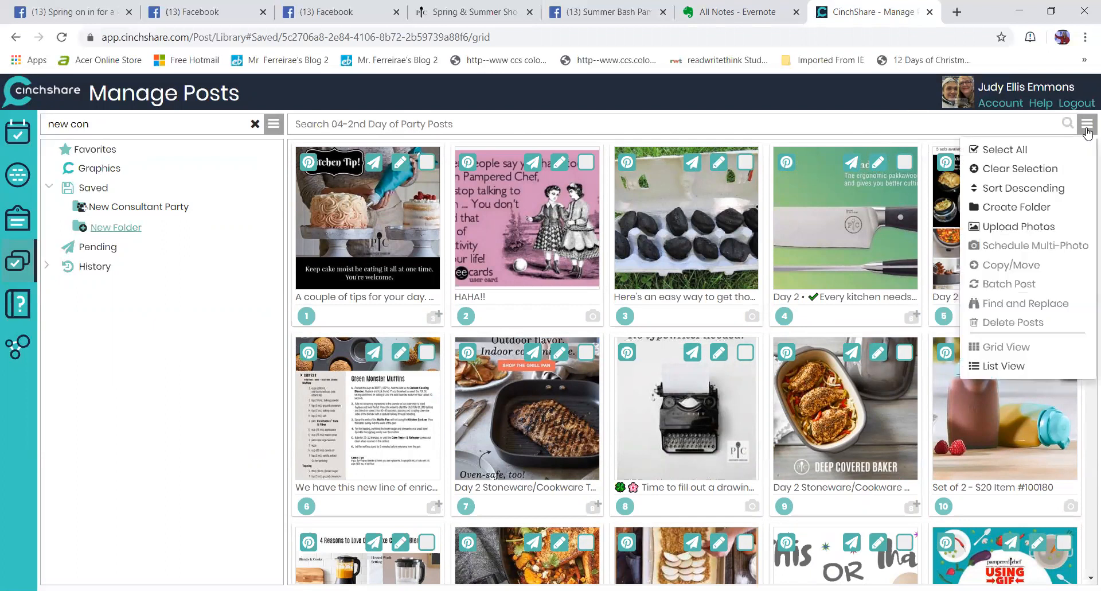
click(1047, 192)
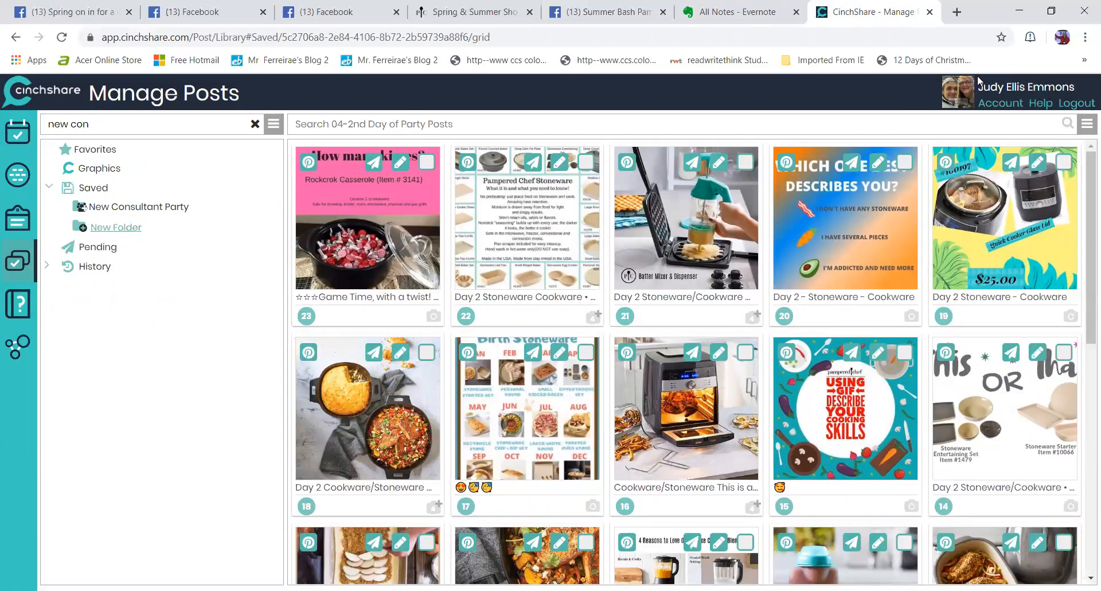
Open New Consultant Party's 01-First Day -Pre Party Posts folder and send all its posts to Batch Post
click(115, 207)
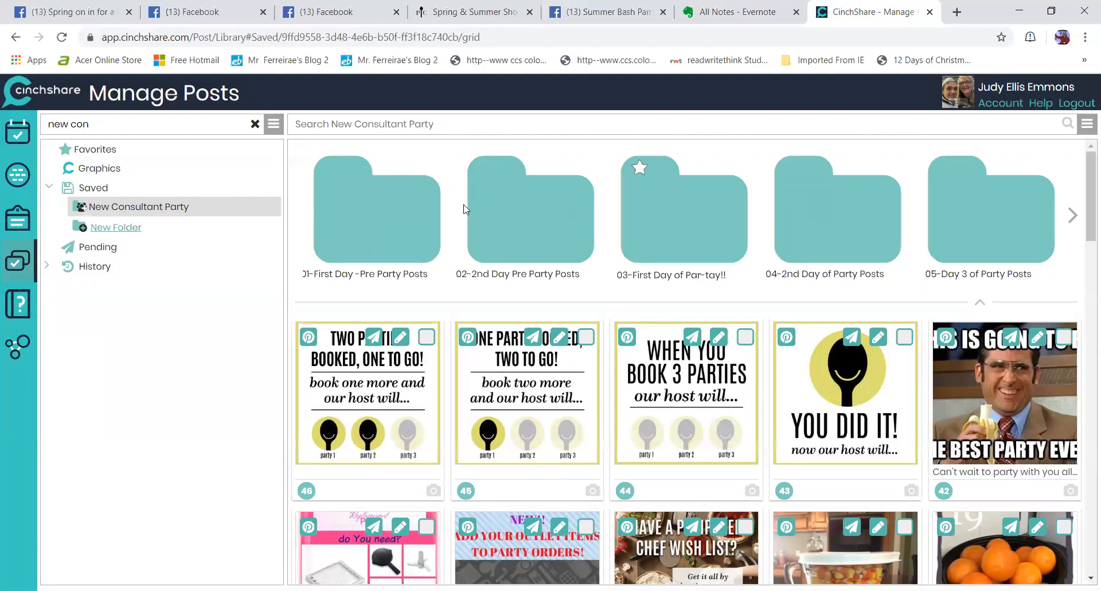
click(384, 219)
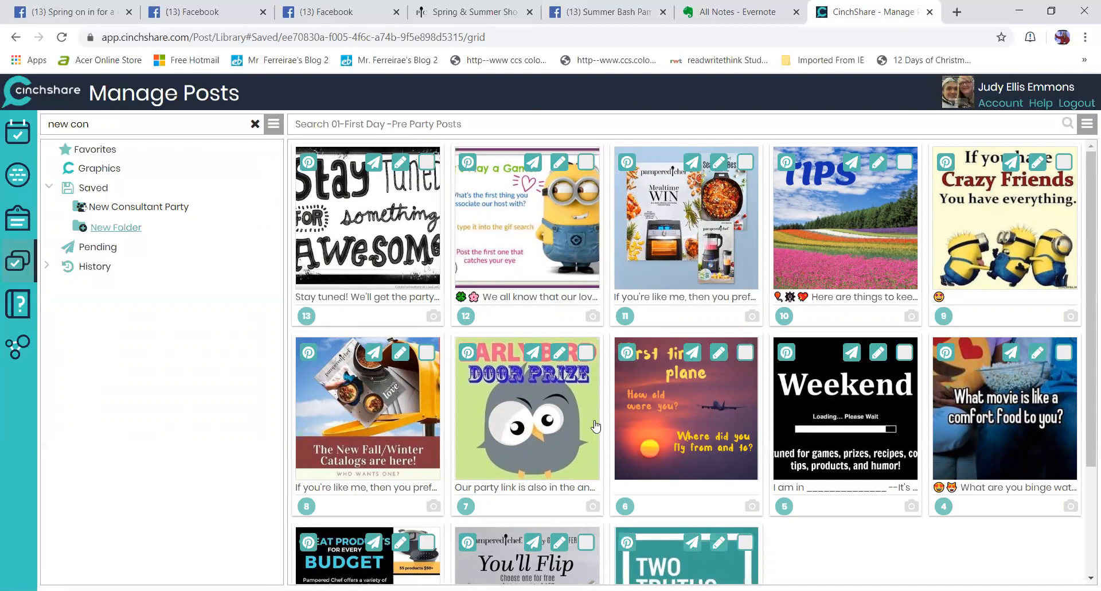
click(1087, 124)
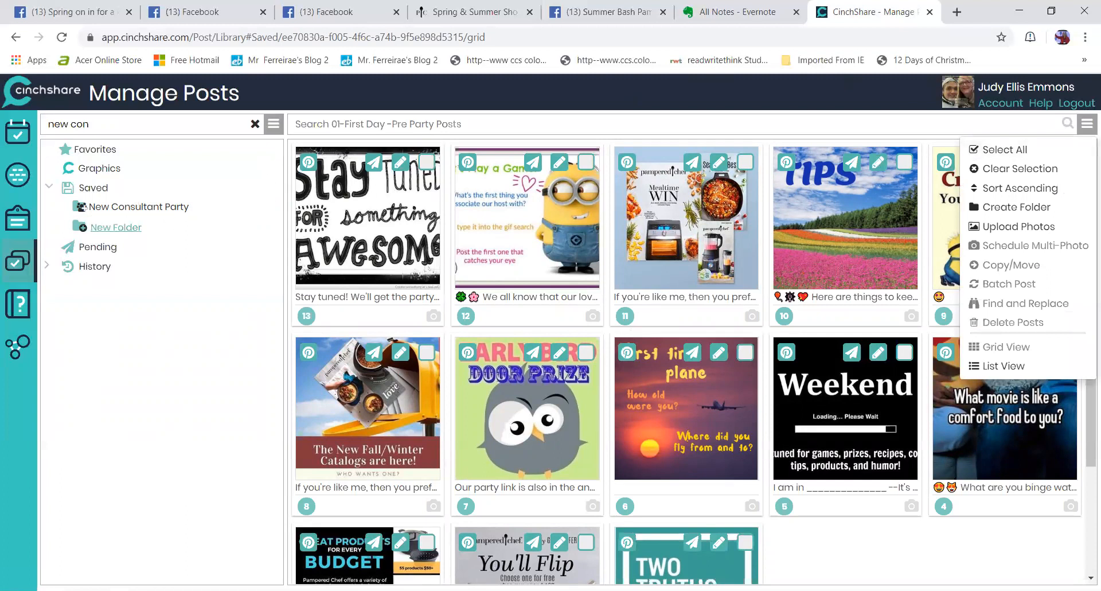
click(1015, 150)
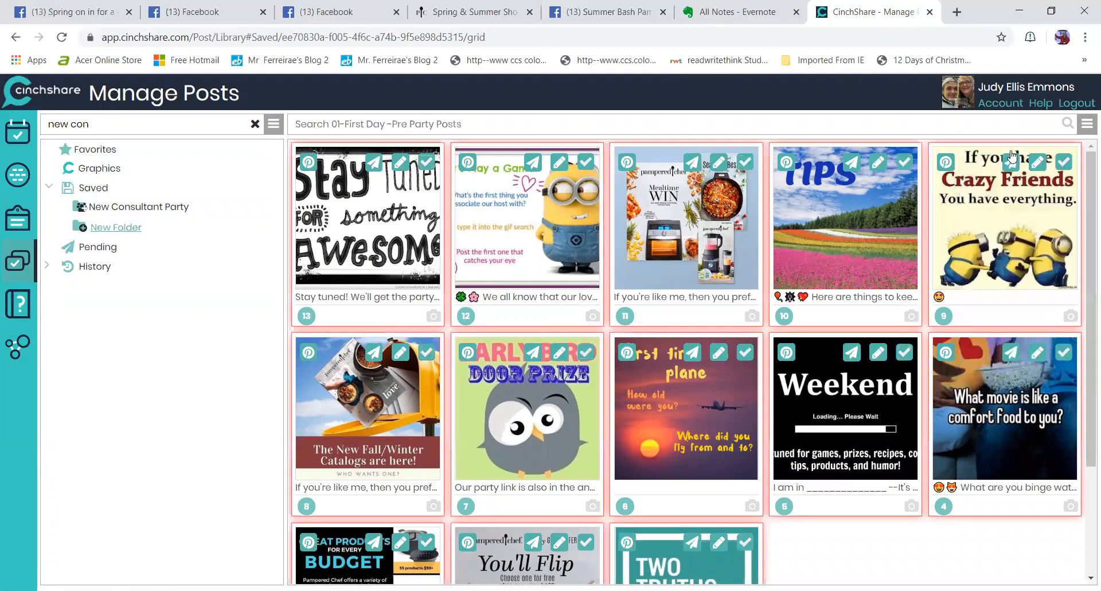
click(1085, 130)
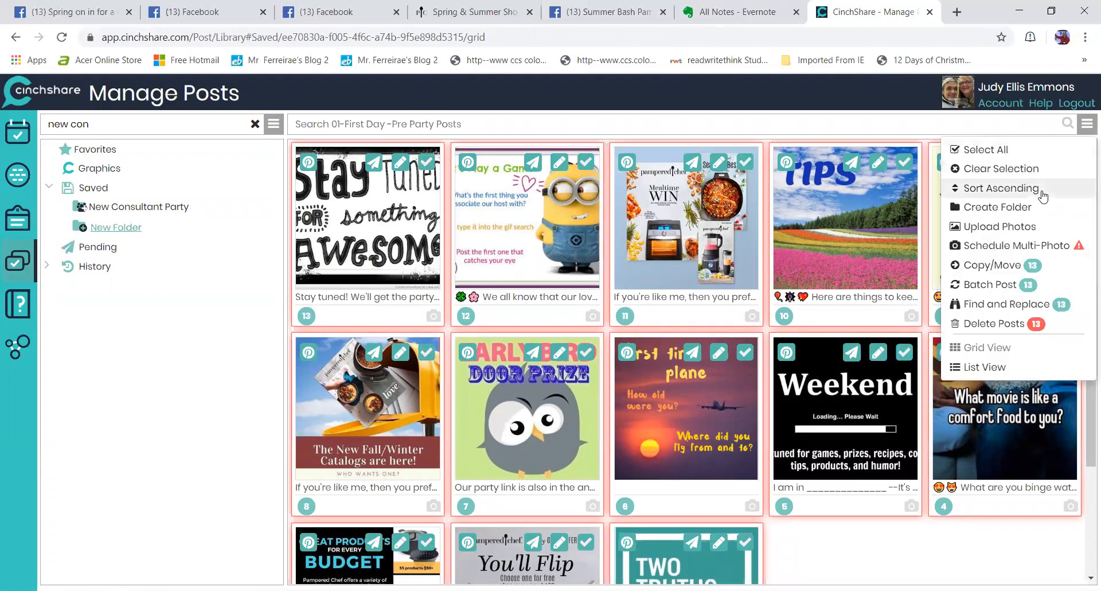
click(1000, 285)
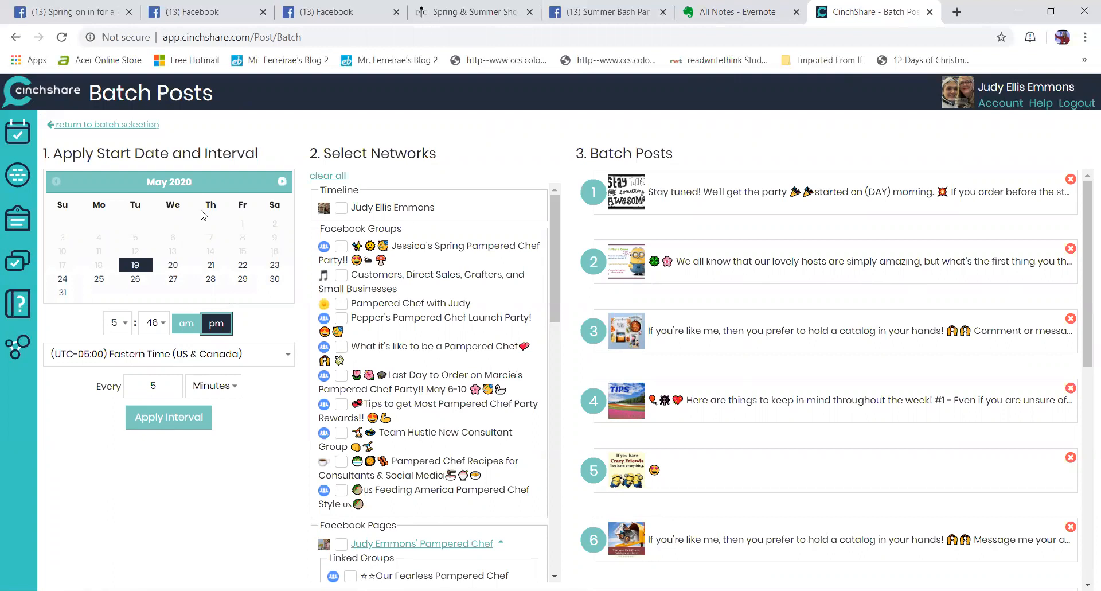
Set the batch start time to 9:00 am
click(118, 323)
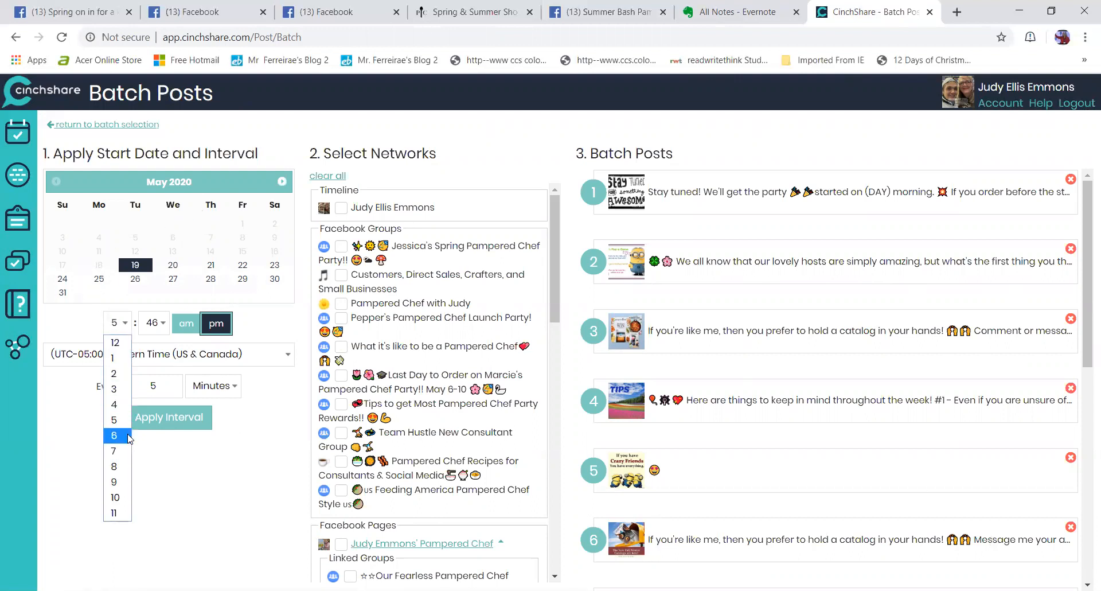
click(115, 481)
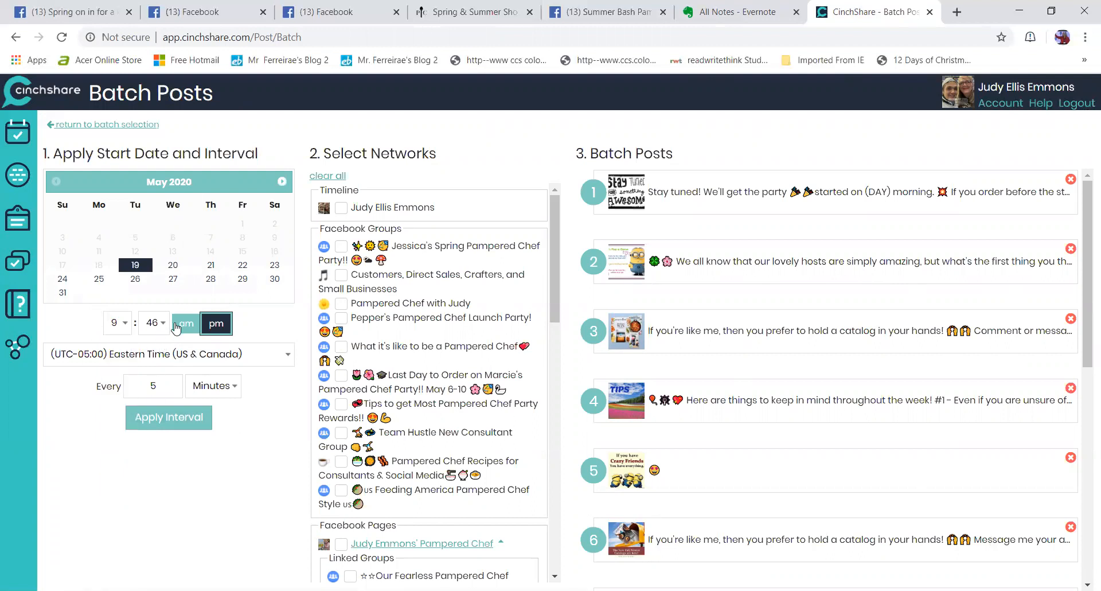
click(186, 323)
click(160, 323)
drag(166, 166, 165, 28)
click(143, 7)
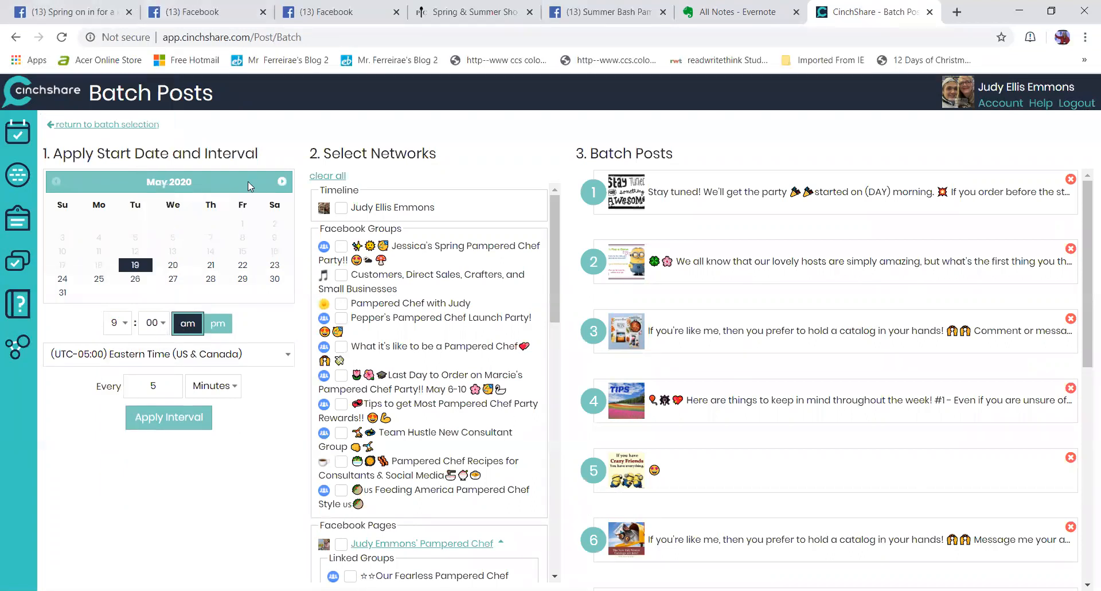
Set the posting interval to every 3 minutes and apply it to the batch
drag(154, 385, 147, 384)
text(3)
click(161, 427)
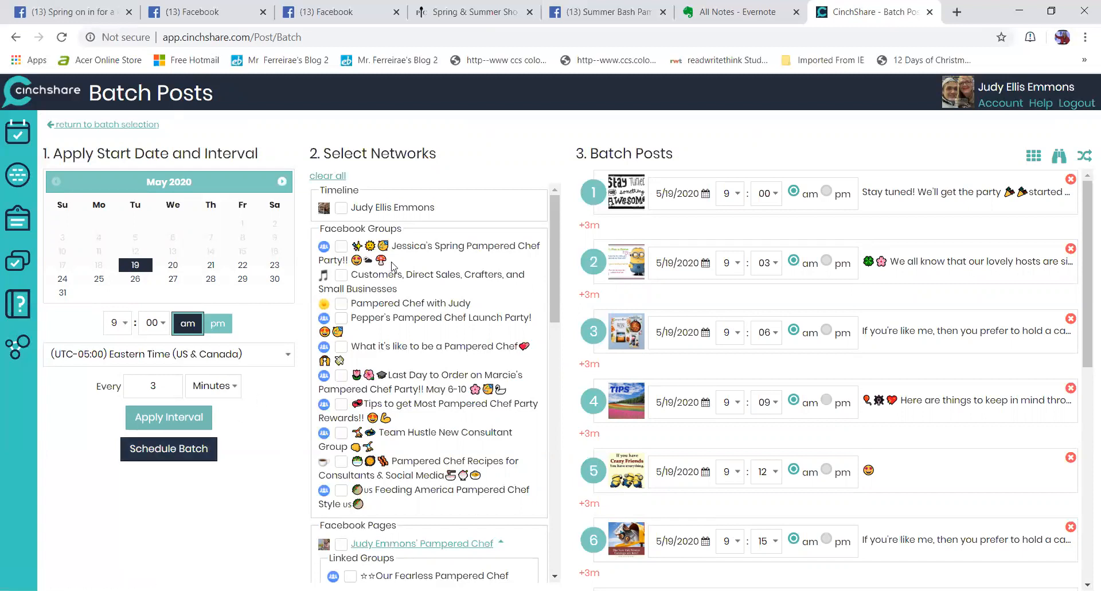
Switch the batch start time to 9:00 pm and reapply the 3-minute interval to all posts
scroll(553, 266, down, 5)
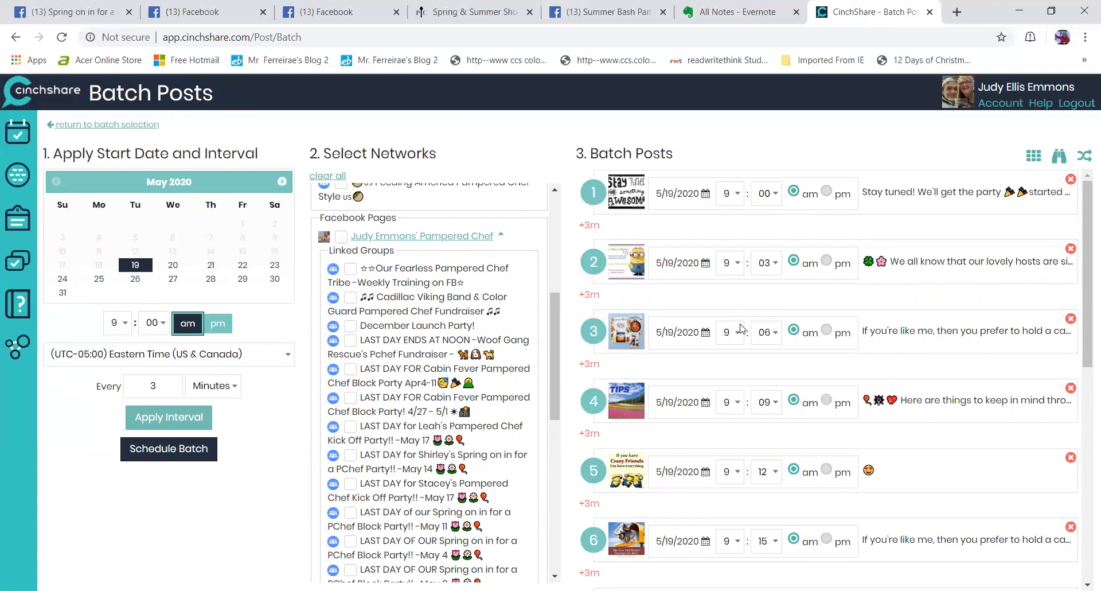
click(826, 331)
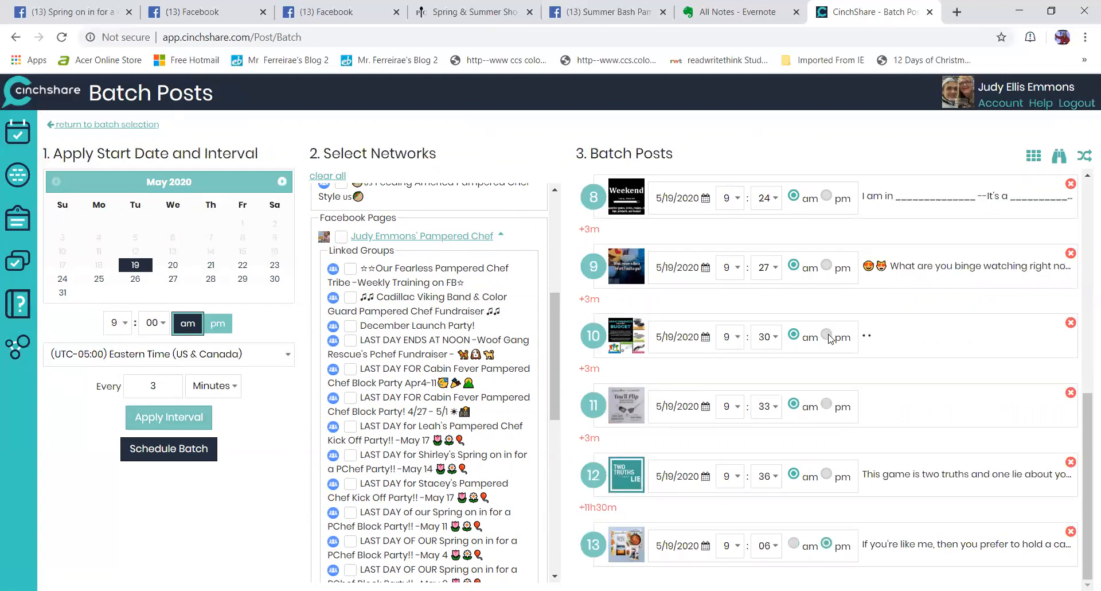
click(219, 333)
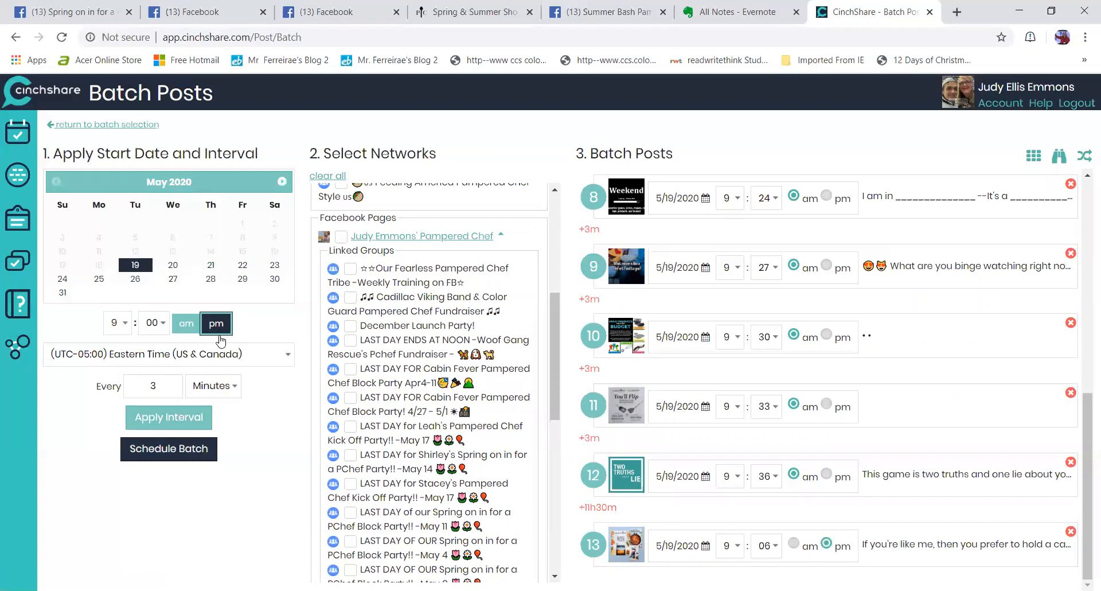
click(175, 423)
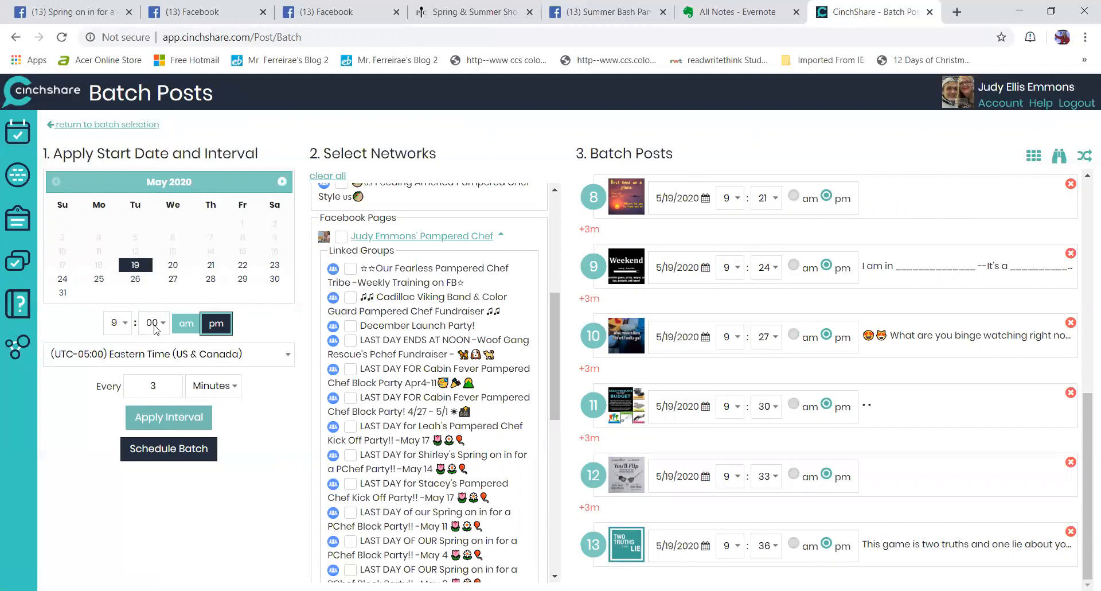
Switch batch posts 1 and 2 to am
scroll(1079, 475, up, 10)
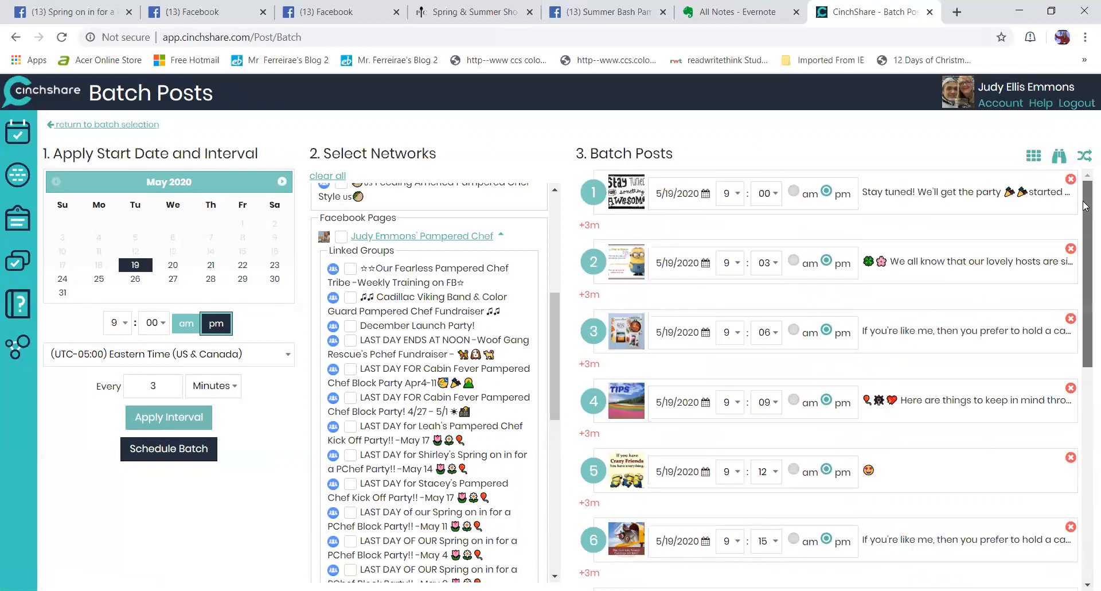
click(795, 192)
click(795, 261)
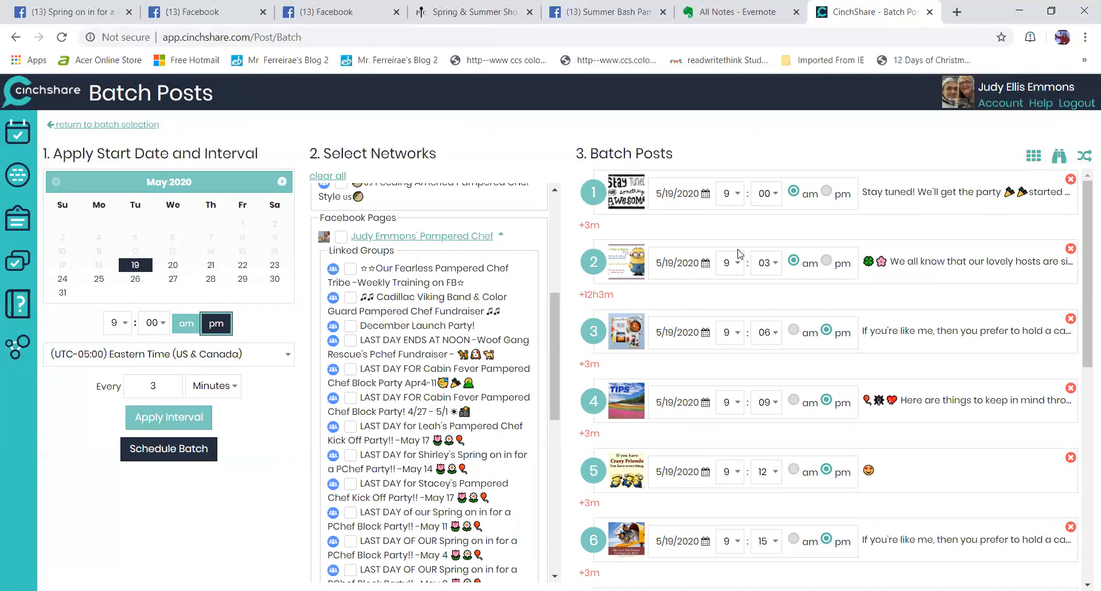
Set the hour of batch posts 3 and 4 to 1 pm and of posts 5 and 6 to 4 pm
click(730, 335)
click(729, 372)
click(729, 408)
click(726, 230)
click(739, 468)
click(726, 341)
click(730, 332)
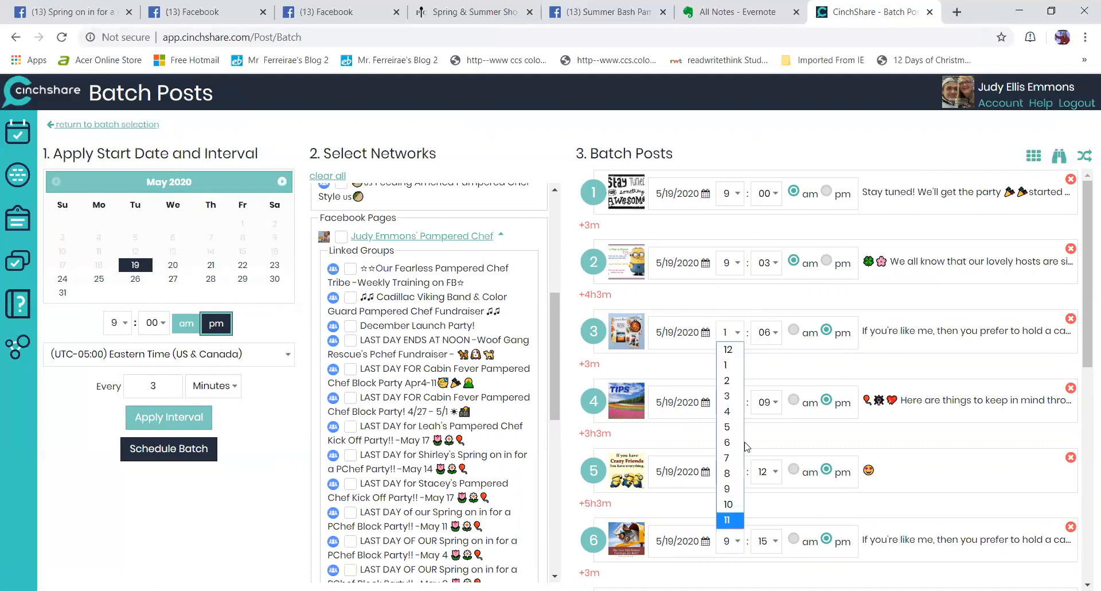
click(727, 412)
Set the hour of batch posts 7 and 8 to 6 pm and of posts 9 and 10 to 8 pm
scroll(786, 455, down, 5)
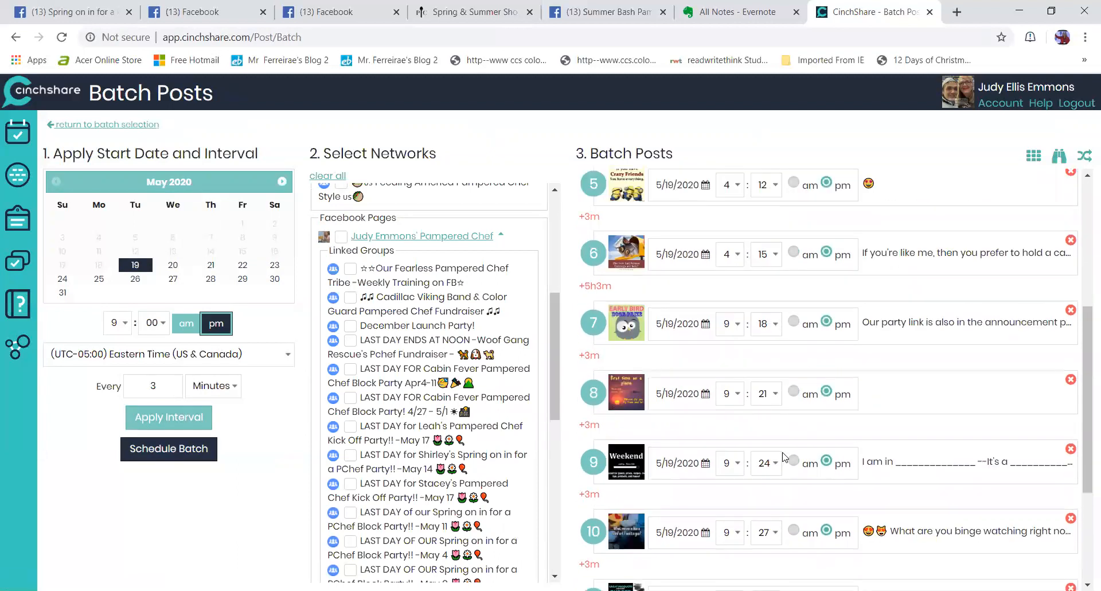
click(737, 329)
click(730, 445)
click(731, 397)
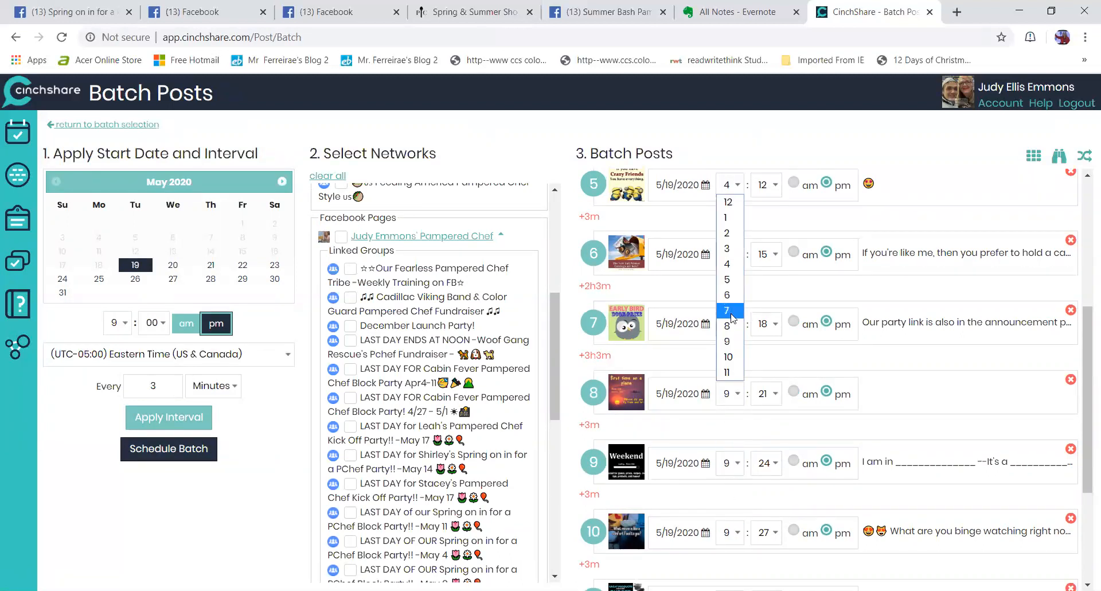
click(728, 295)
click(741, 464)
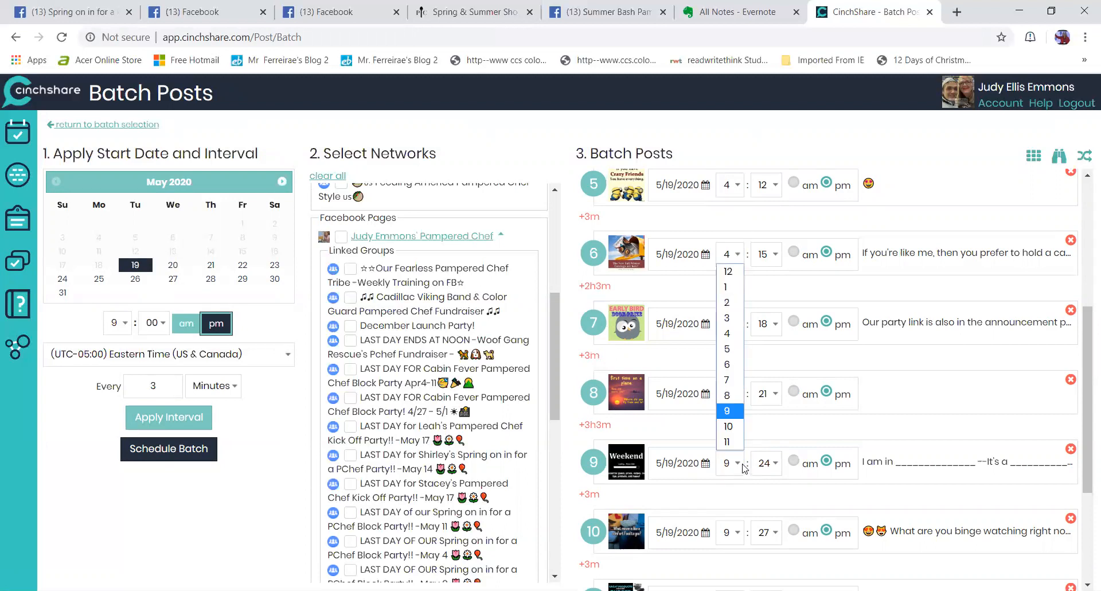
click(727, 396)
click(739, 529)
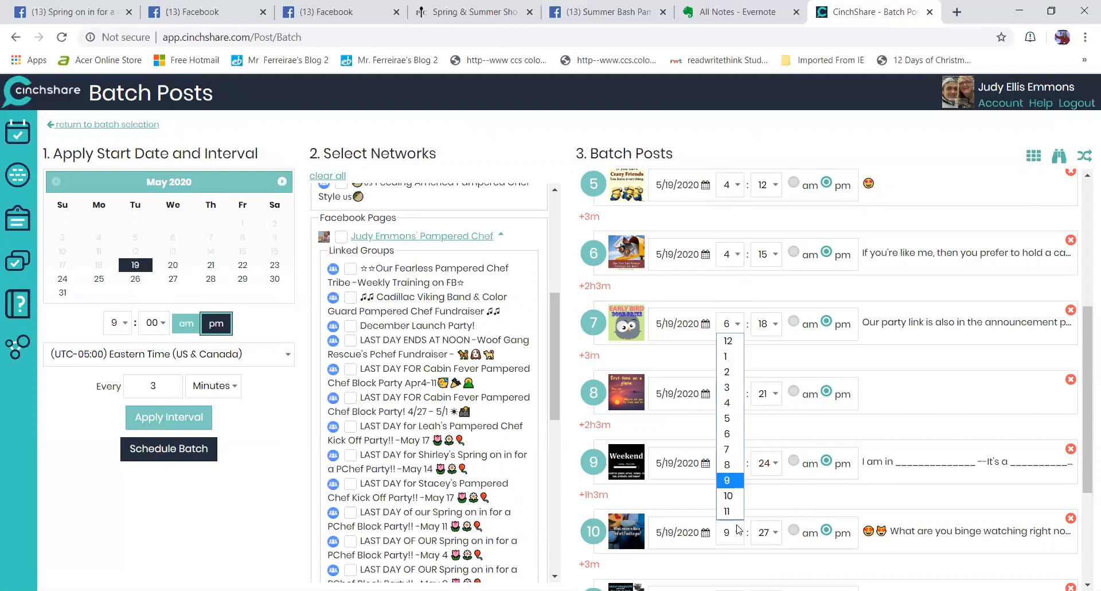
click(727, 464)
Set the hour of batch posts 11 and 12 to 9 pm and of post 13 to 10 pm
scroll(742, 505, down, 3)
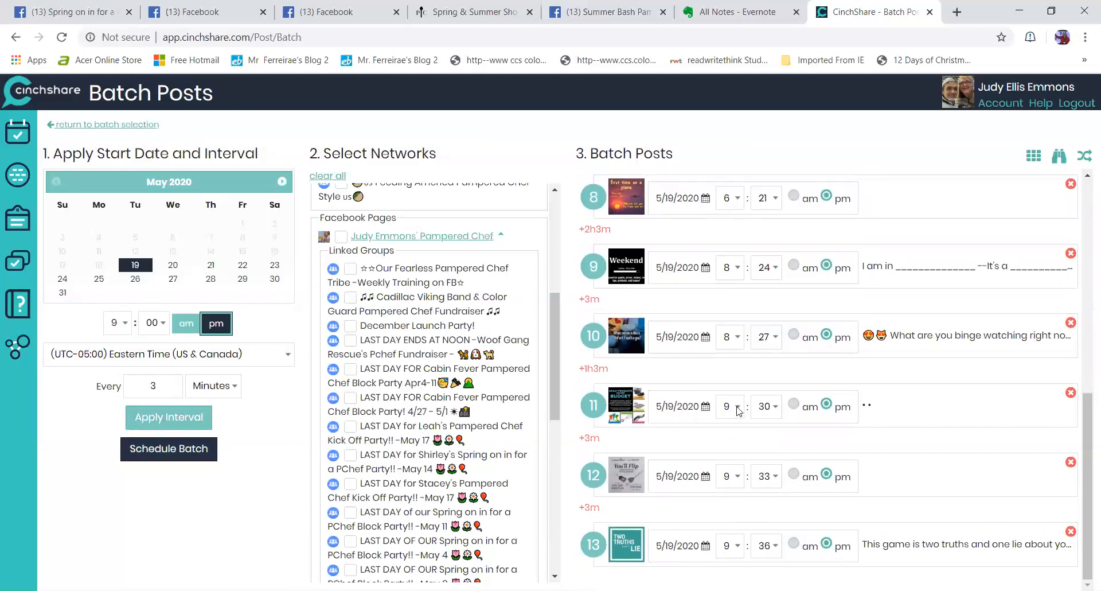
click(738, 408)
click(727, 356)
click(738, 476)
click(728, 425)
click(738, 545)
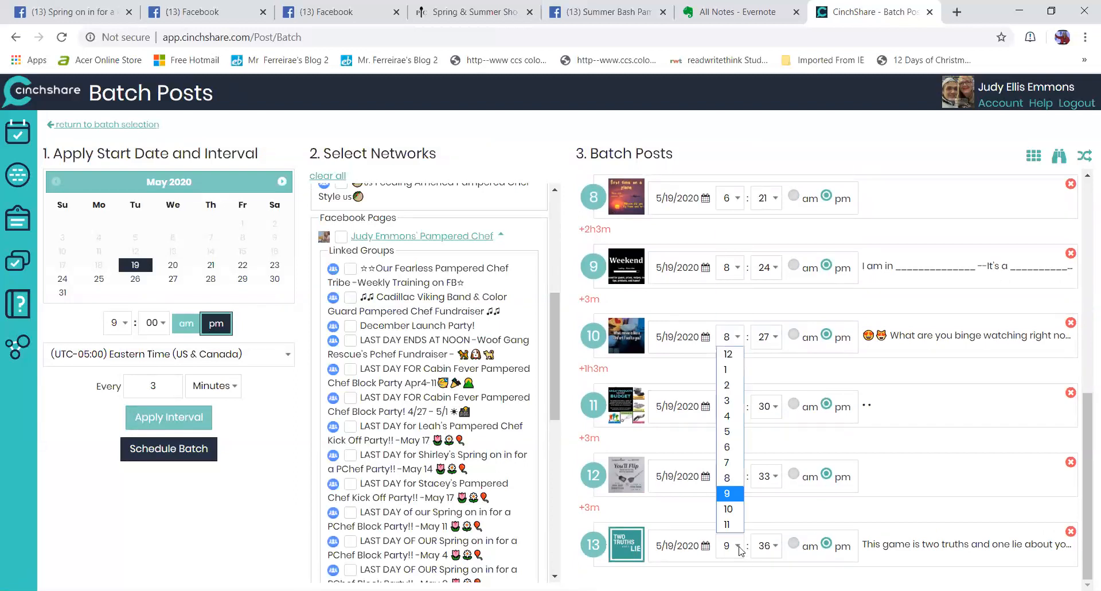
click(738, 510)
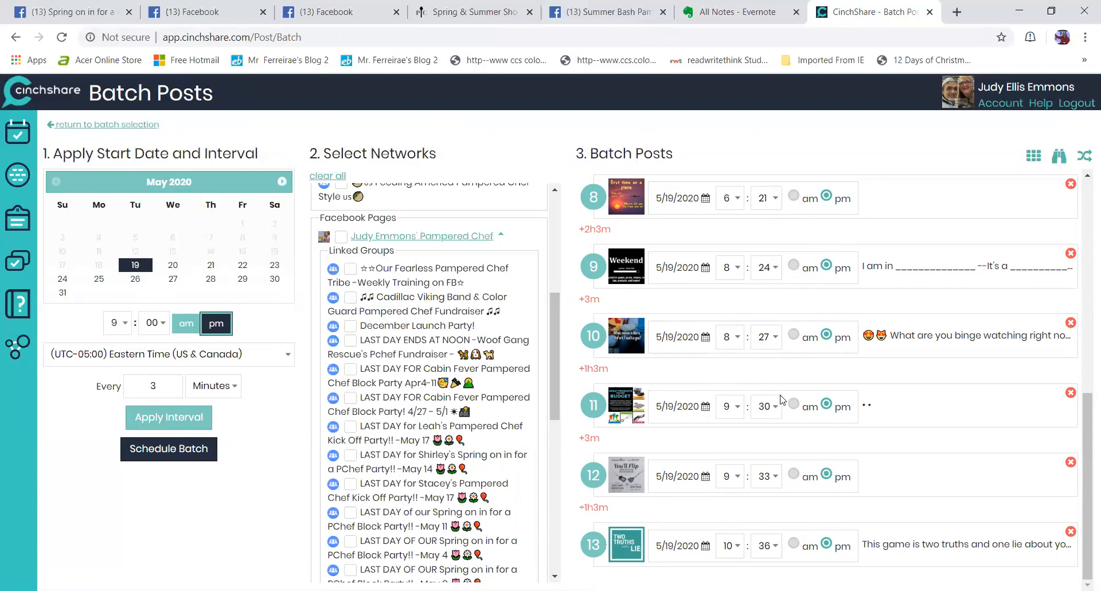
drag(1085, 499, 1086, 199)
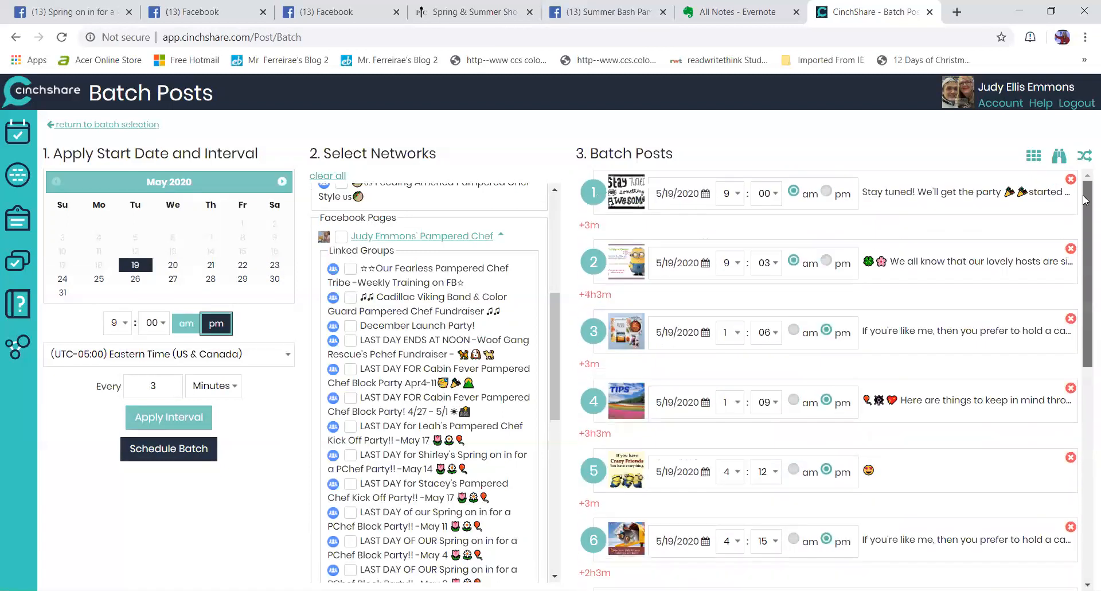
Preview batch posts 1 to 3 at full size and read their post messages
click(634, 197)
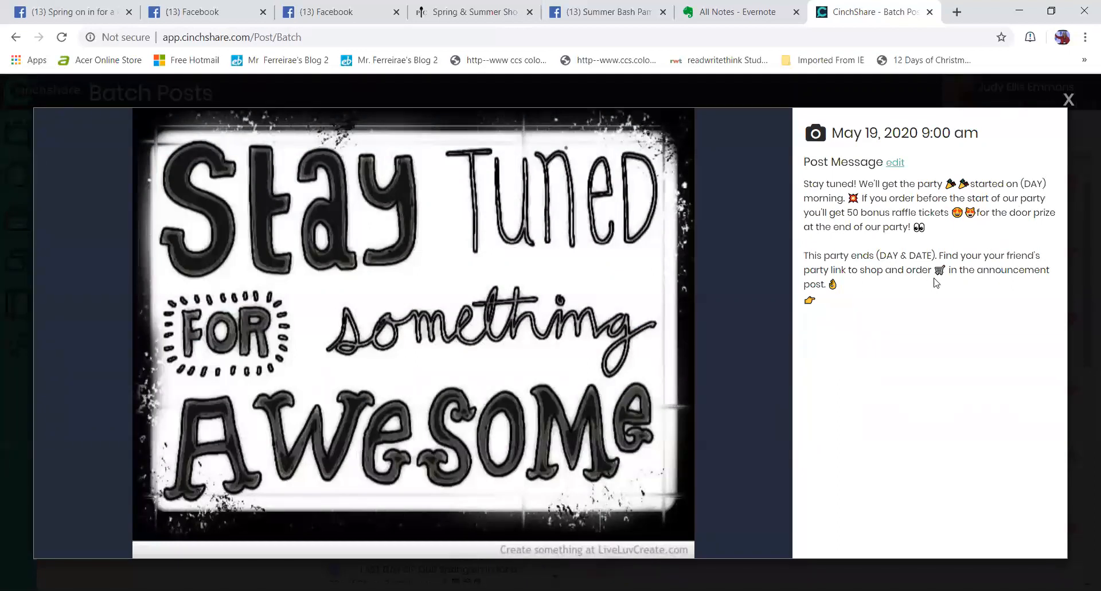
mouse_move(727, 344)
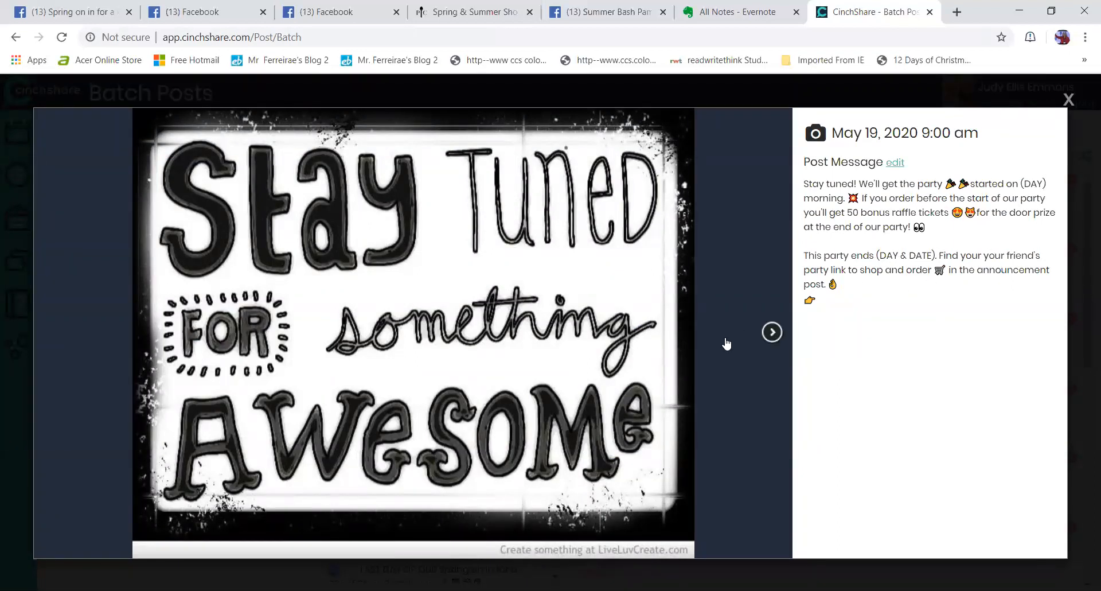
click(772, 332)
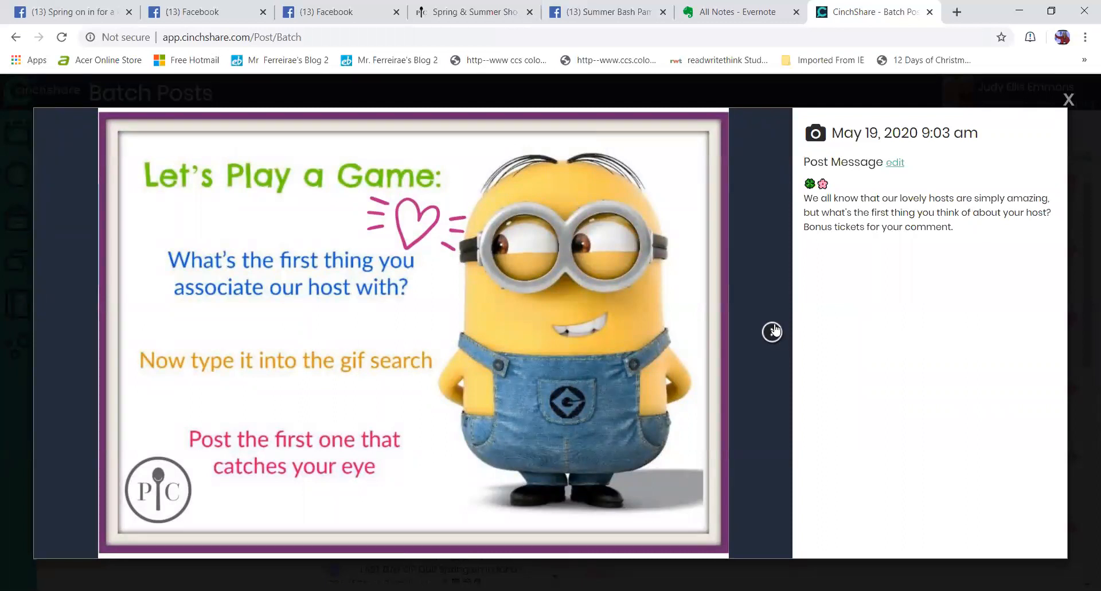
click(774, 328)
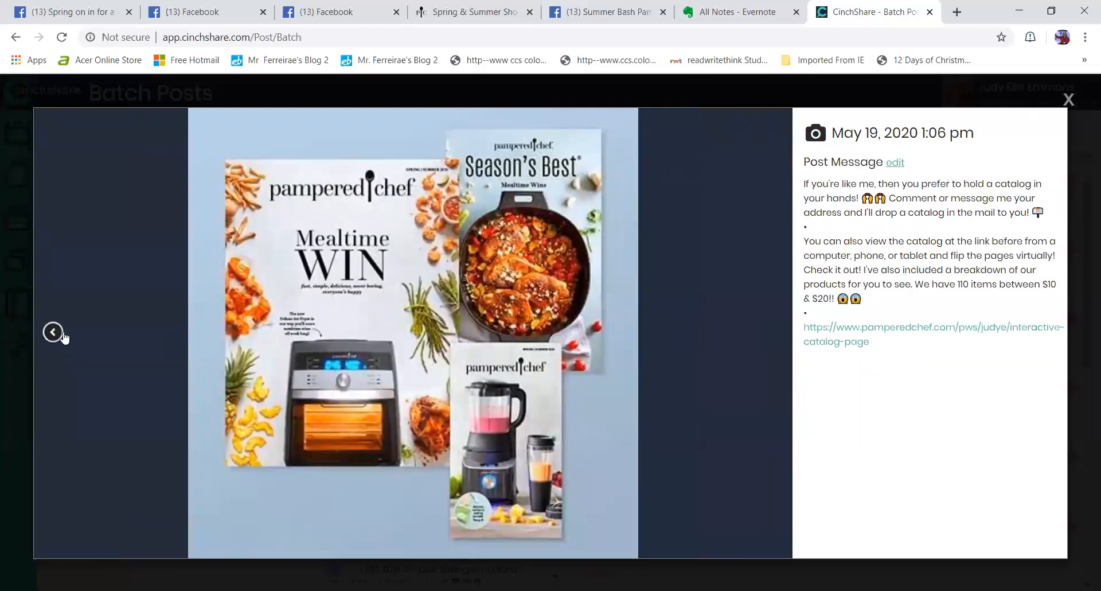
click(55, 332)
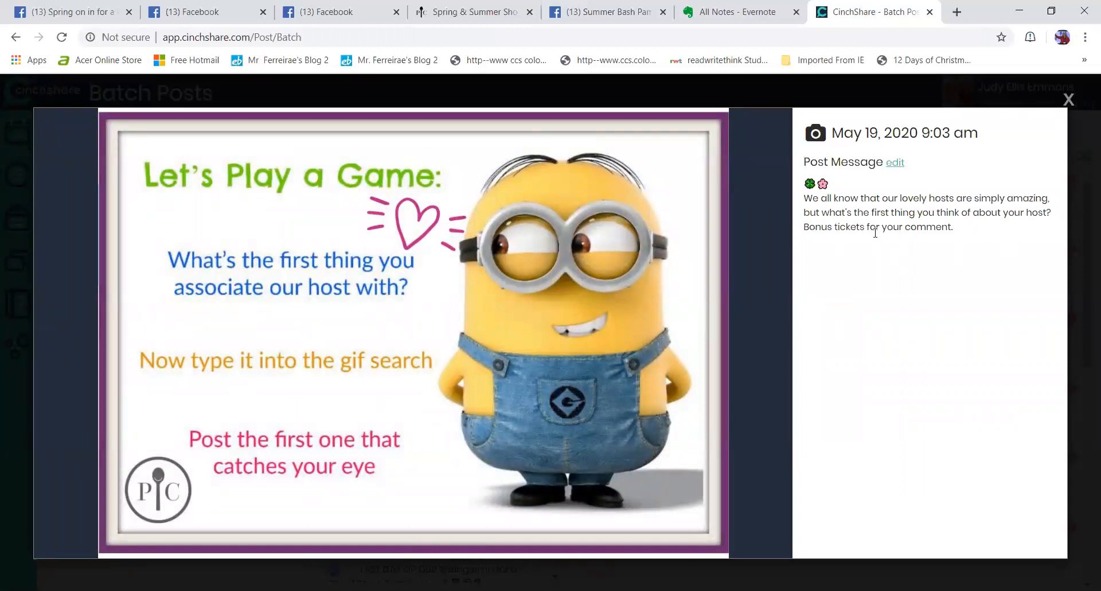
click(773, 330)
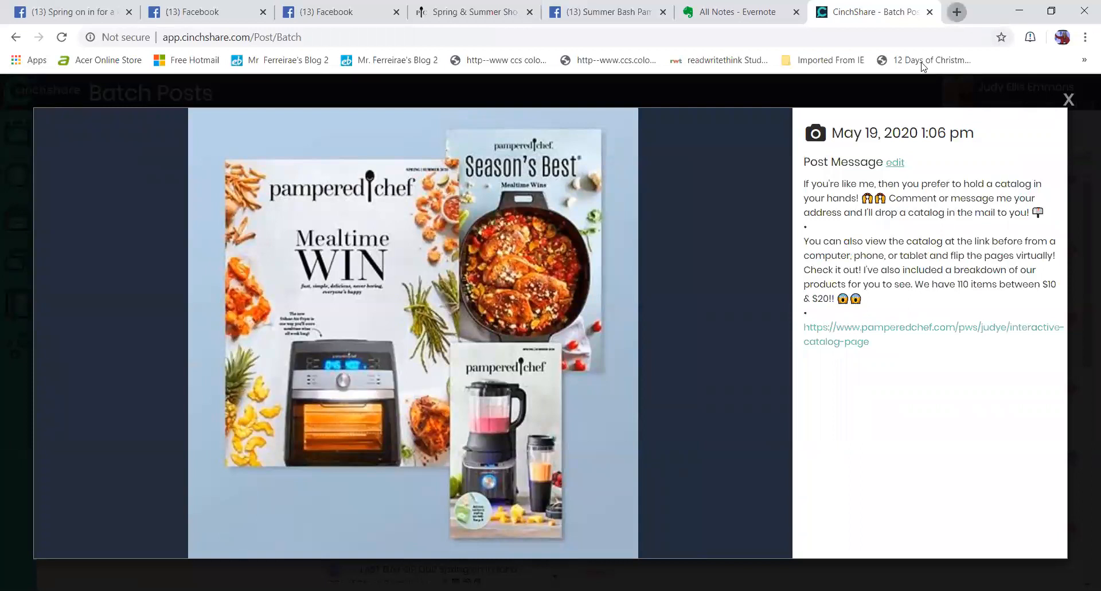
Open the Pampered Chef consultant site in a new browser tab and go from its shop page to the interactive catalog
click(956, 11)
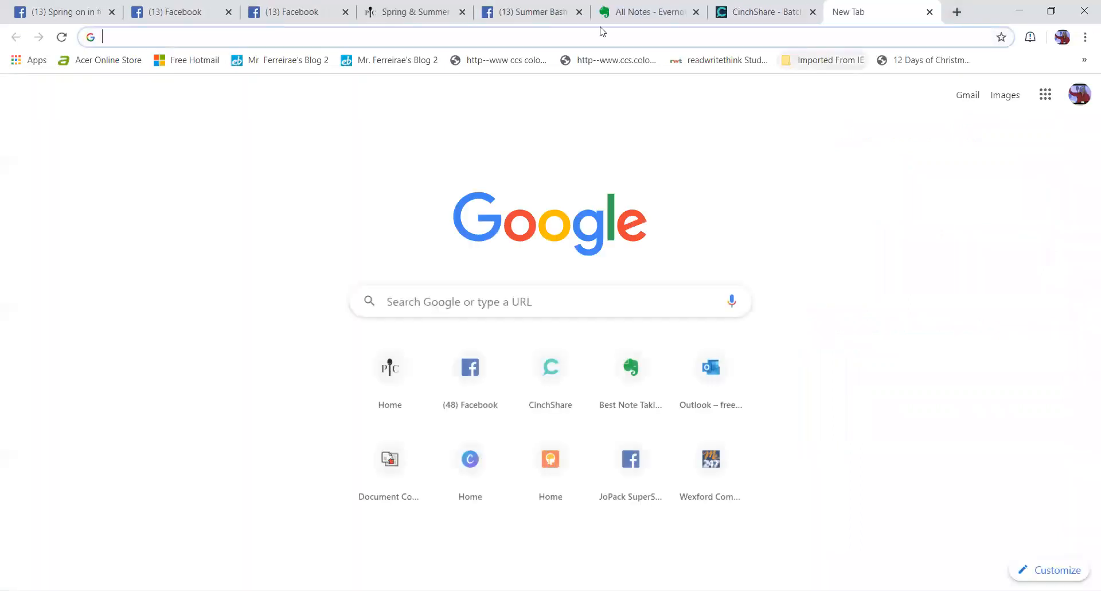
click(406, 368)
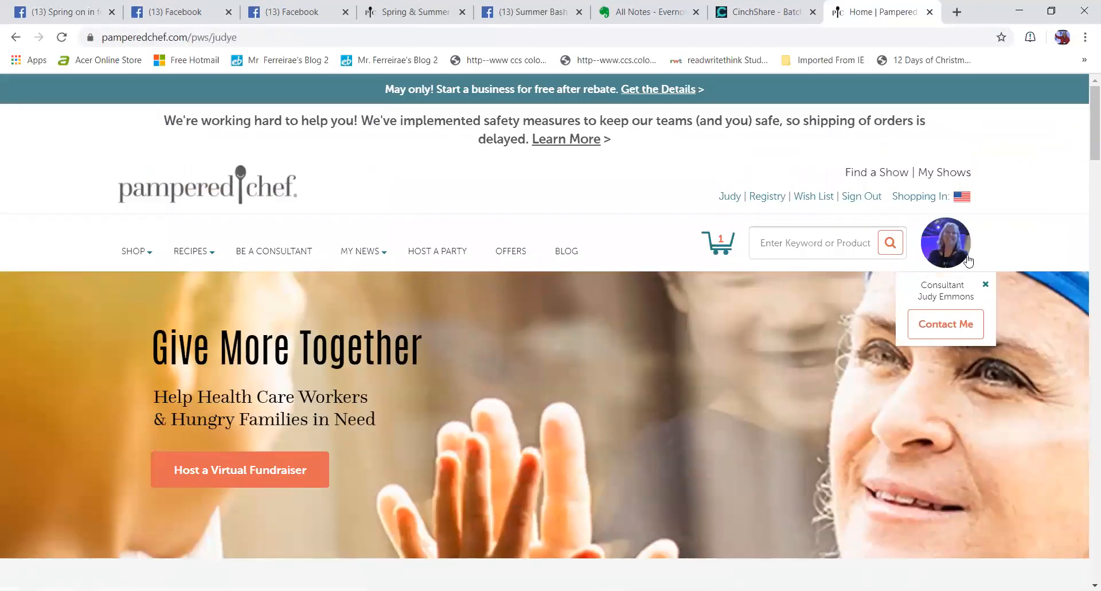
click(127, 253)
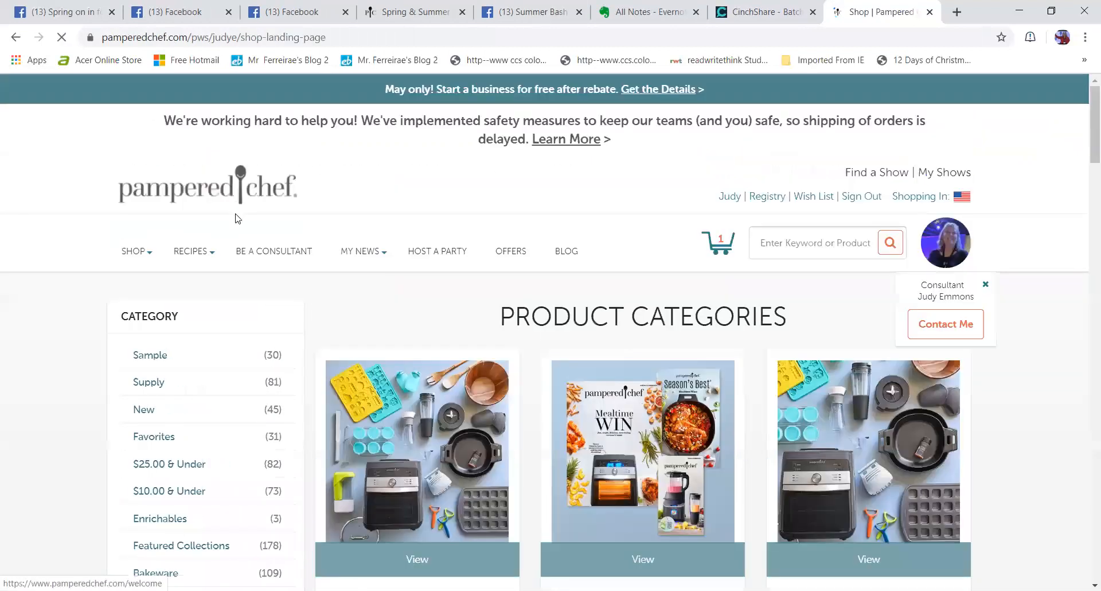
scroll(248, 419, down, 4)
scroll(250, 417, down, 4)
scroll(246, 484, up, 2)
scroll(273, 493, down, 8)
scroll(471, 425, down, 6)
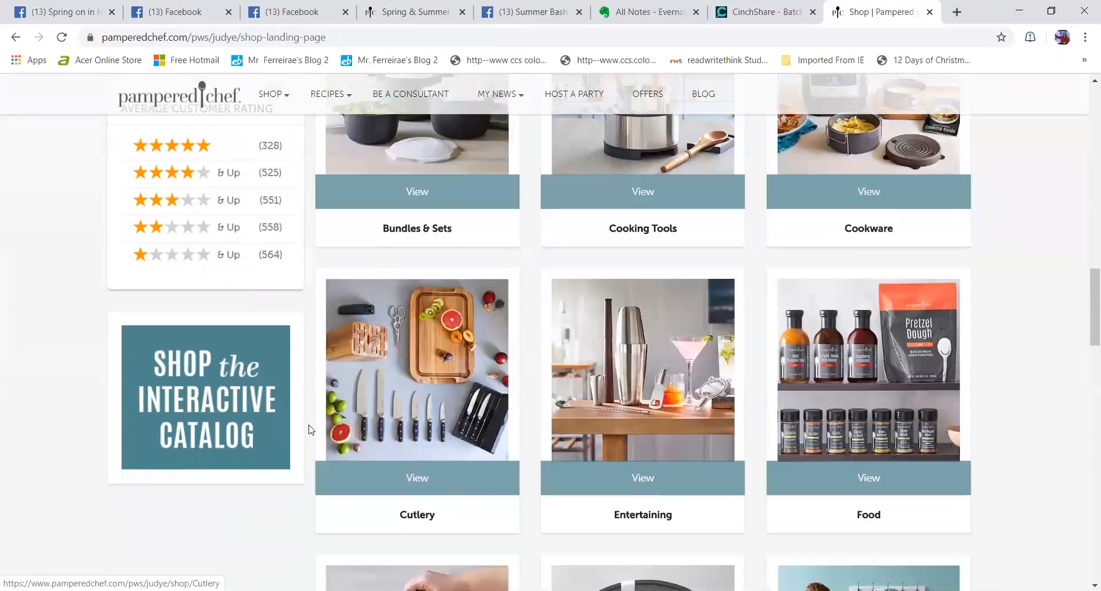
click(233, 356)
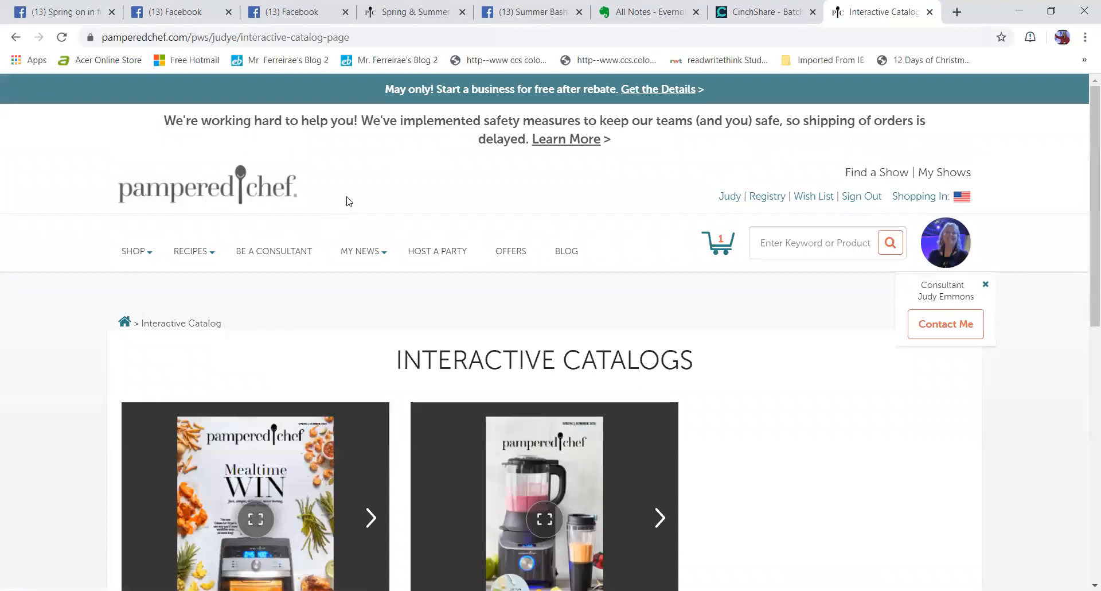
Copy the web address of the Interactive Catalogs page
click(234, 37)
right_click(234, 38)
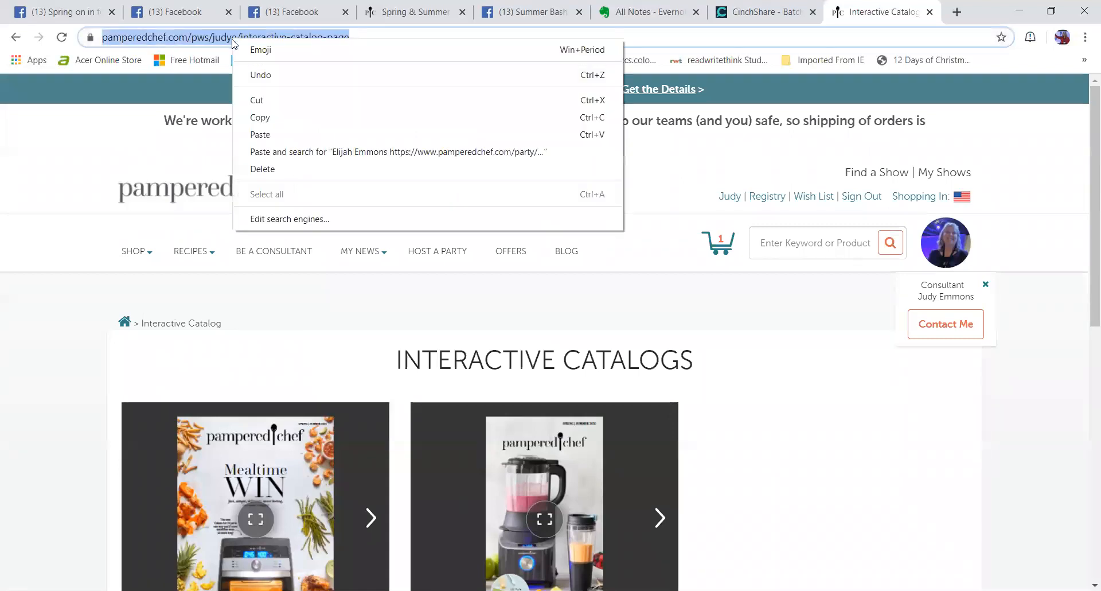
click(282, 122)
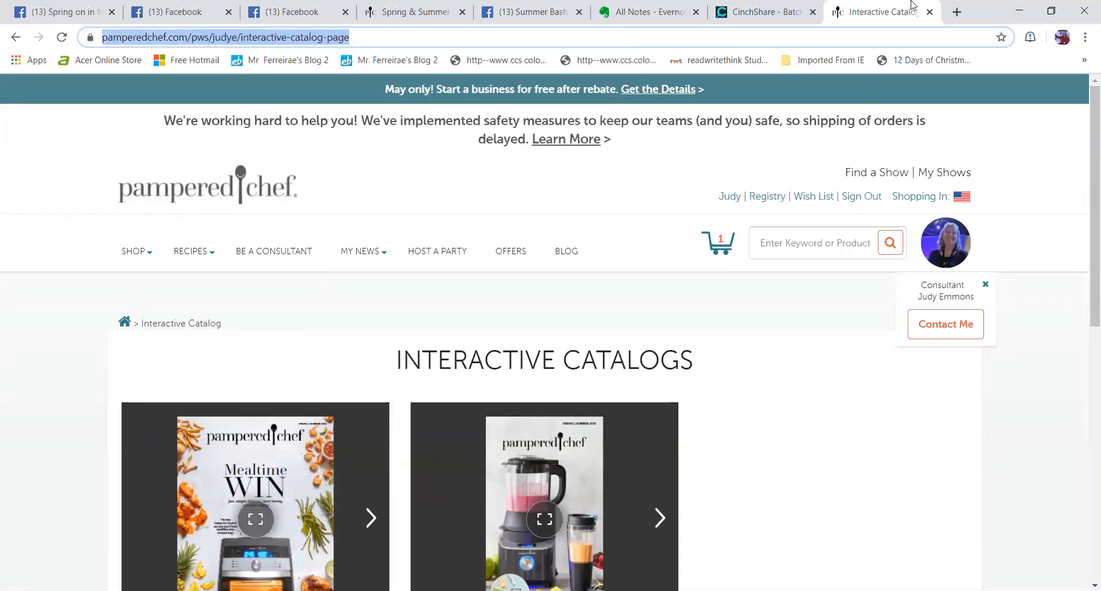
Switch back to CinchShare, open the 1:06 pm catalog post's message for editing, check its catalog link and save it
click(763, 12)
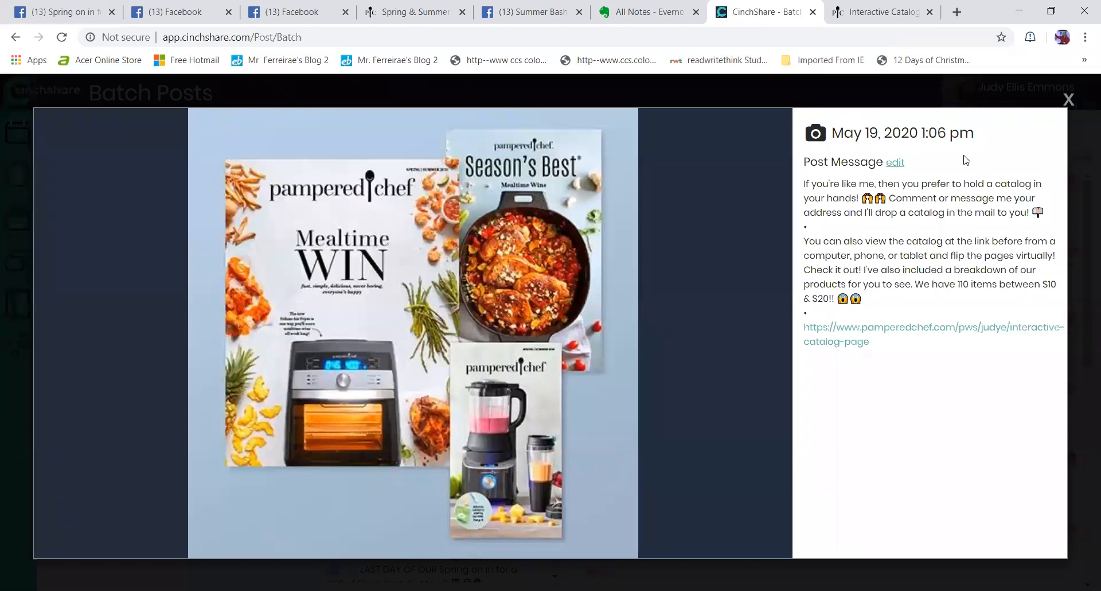
click(899, 165)
scroll(935, 342, down, 1)
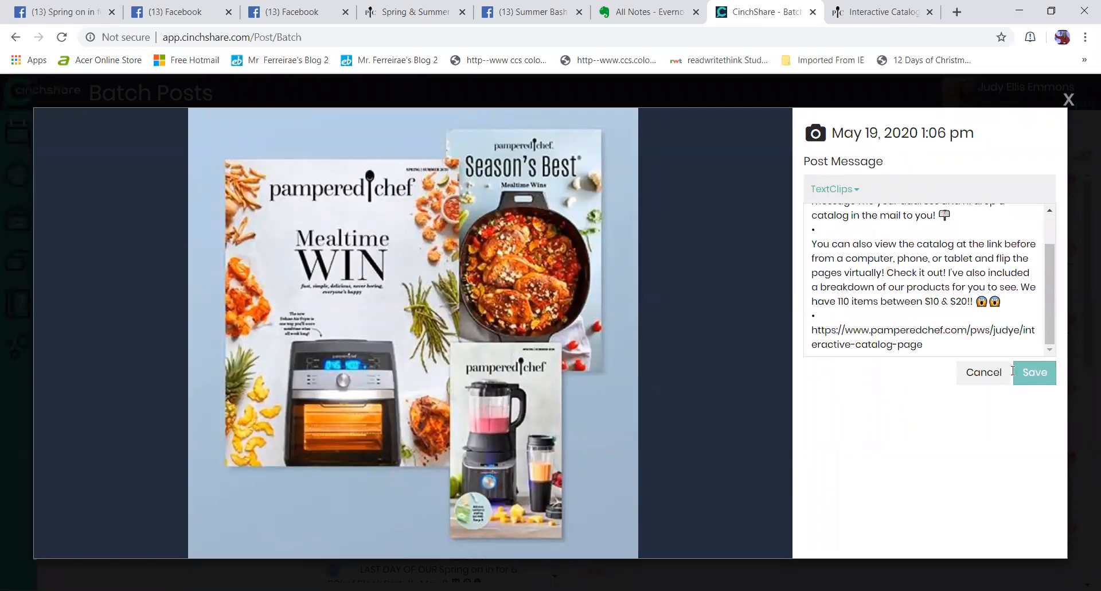
click(1039, 373)
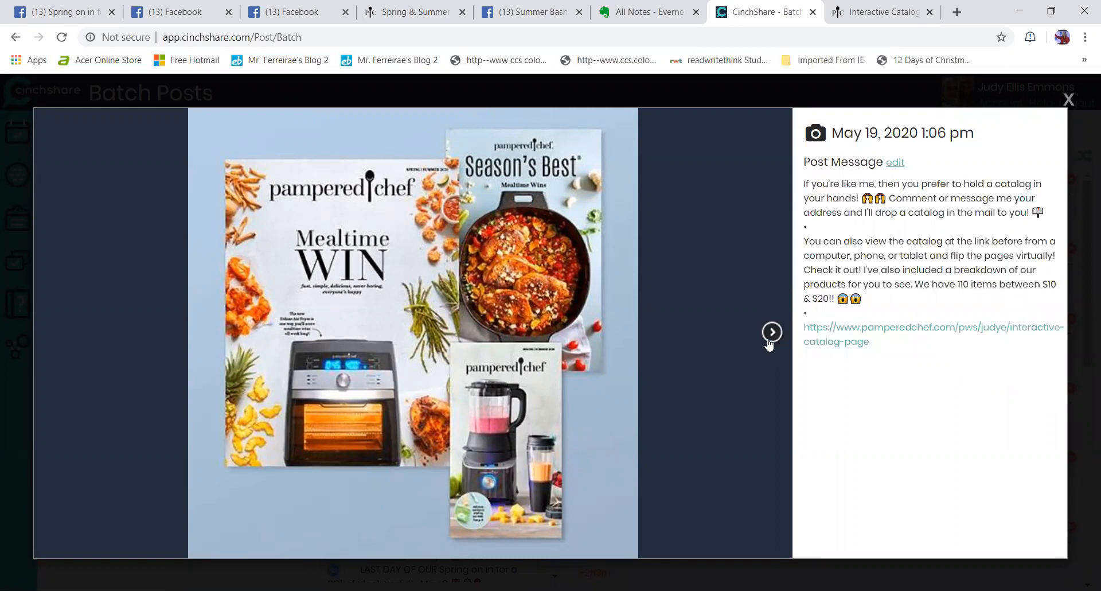
In the Tips post's message, move the line "#3 Everyone gets a chance to win!" below the "Orders & cards process" tip
click(771, 332)
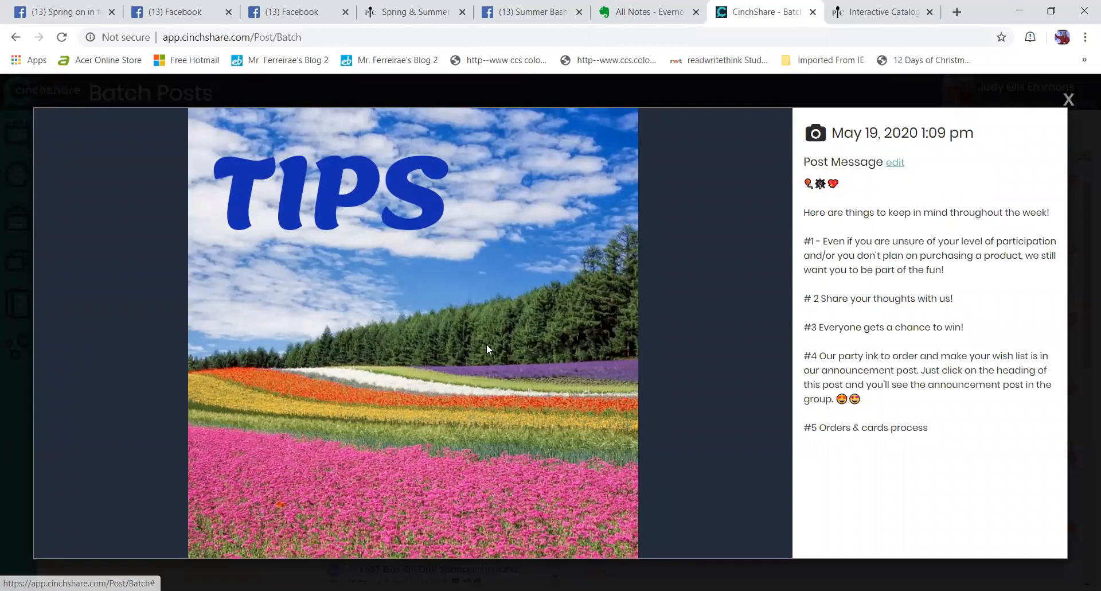
click(903, 163)
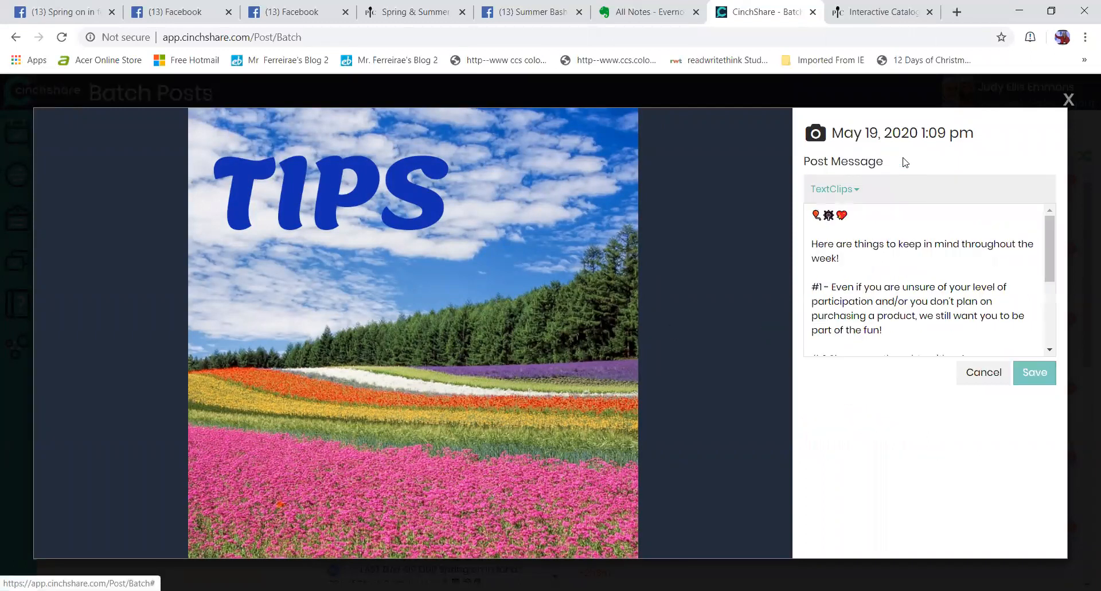
scroll(907, 217, down, 2)
scroll(907, 218, down, 2)
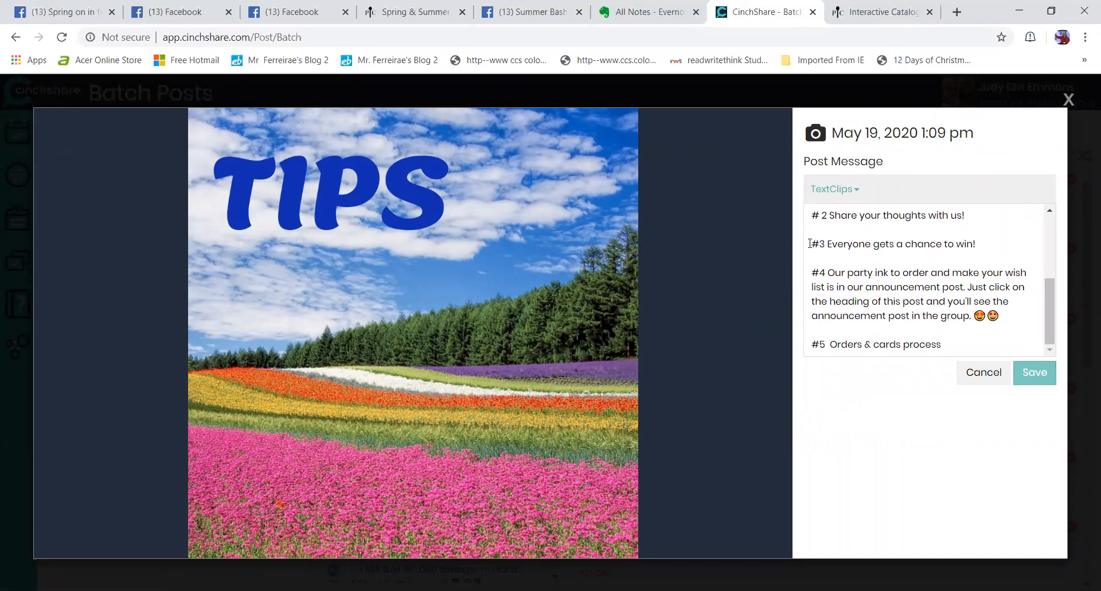
drag(810, 242, 993, 240)
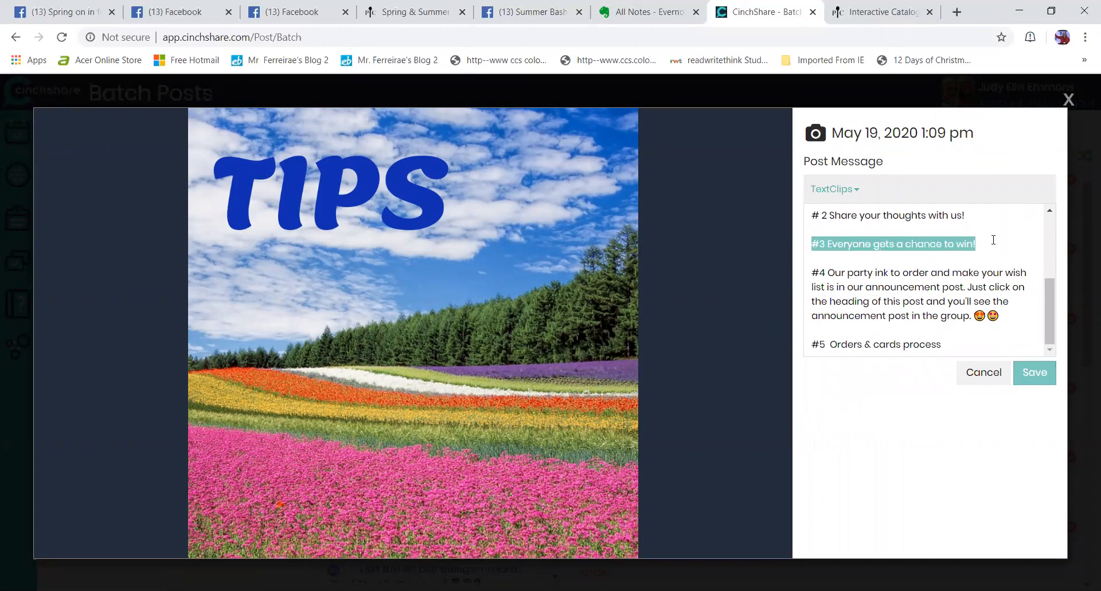
right_click(942, 247)
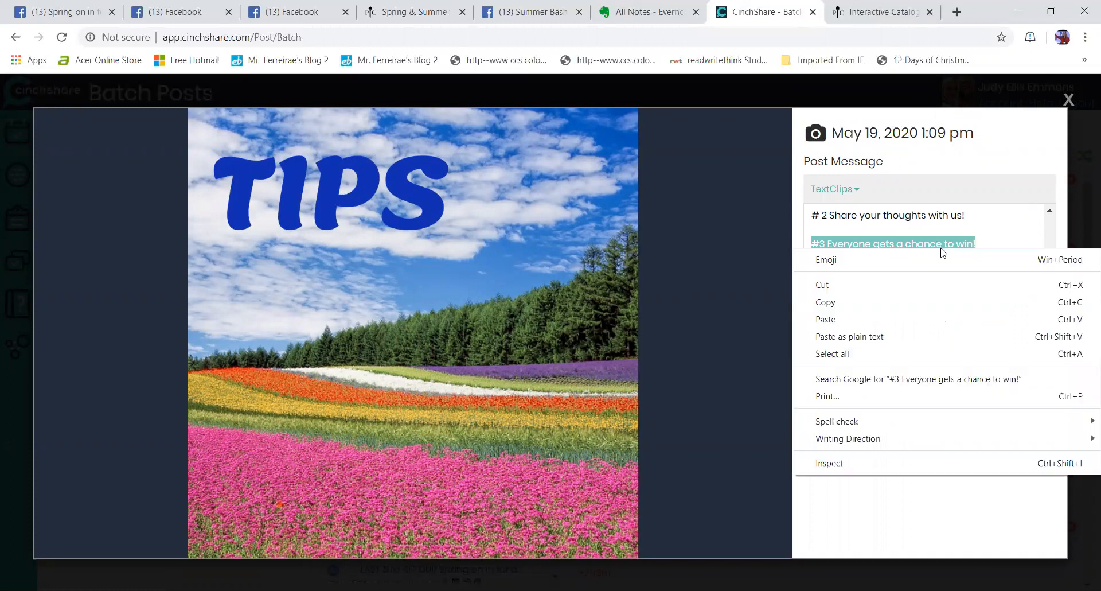
click(943, 277)
key(Delete)
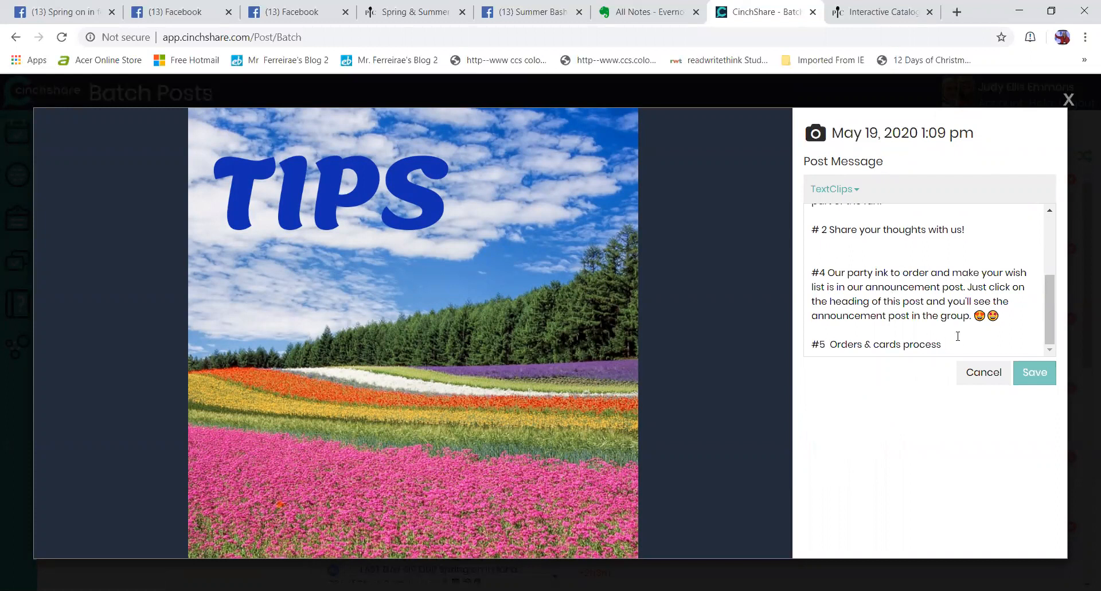
key(Return)
key(Return)
key(ctrl+v)
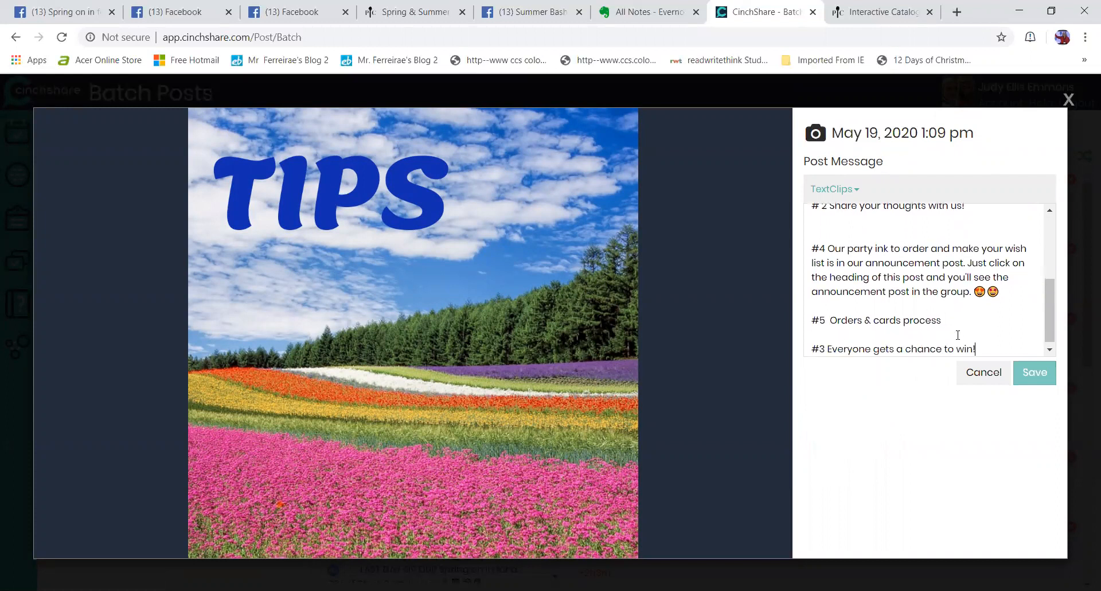
Renumber the party link tip as #3, the orders and cards tip as #4 and the chance-to-win tip as #5, and save the message
drag(825, 244, 819, 246)
text(3)
drag(830, 319, 822, 350)
text(4)
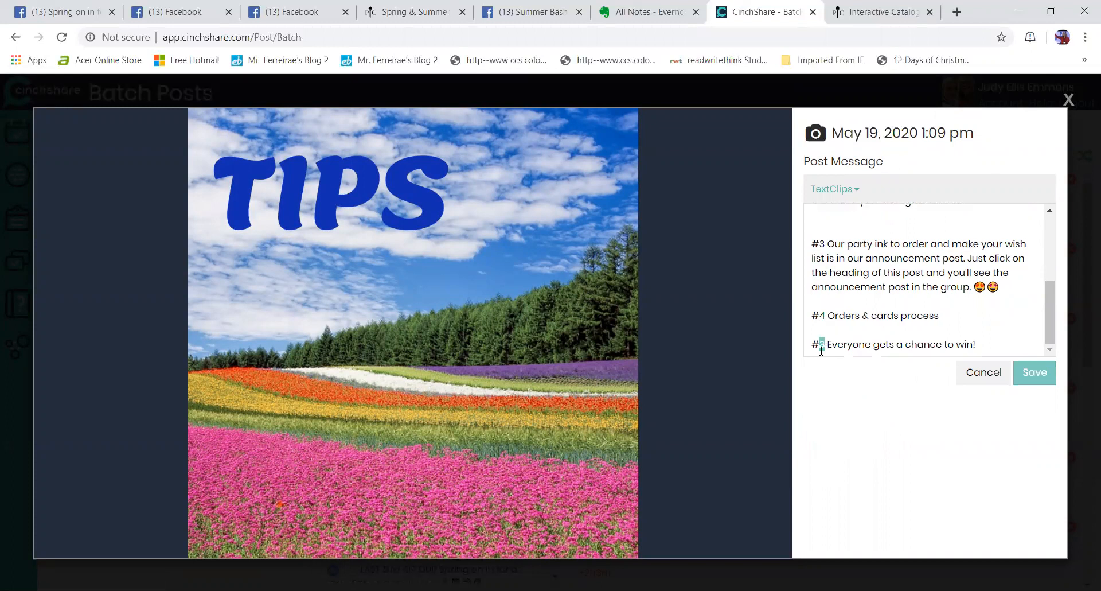
text(5)
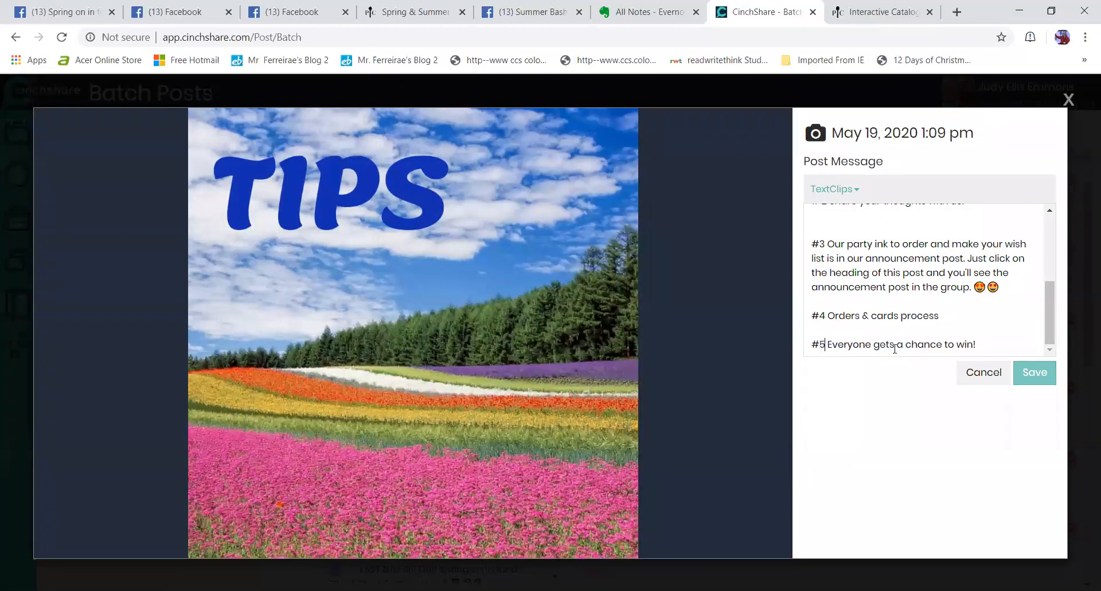
click(1036, 372)
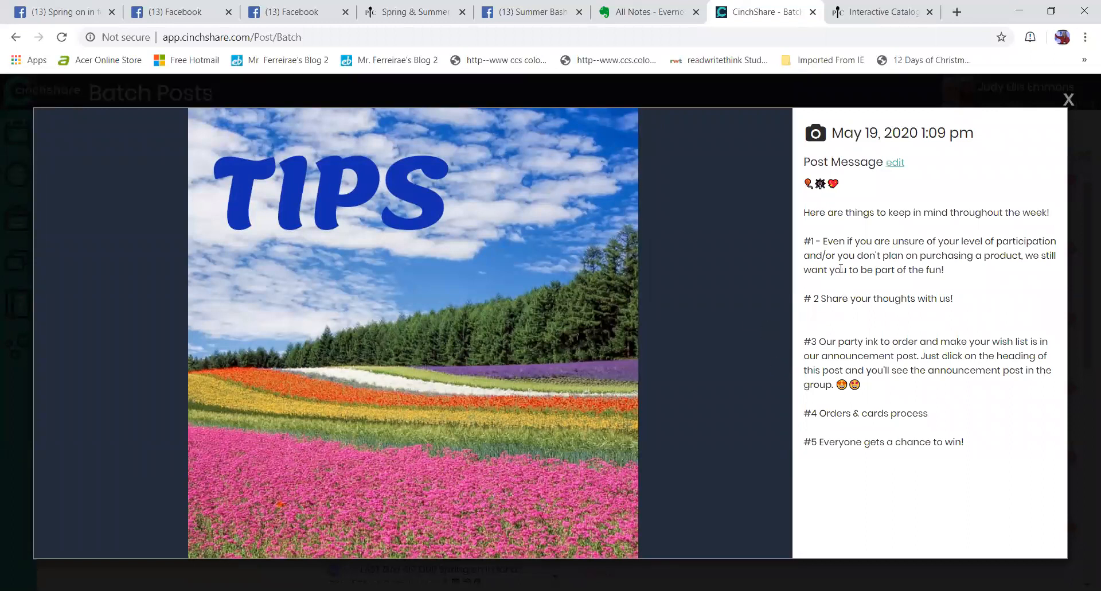
Preview the remaining batch posts from number 5 to the last one, checking images and messages, and close the preview
mouse_move(718, 331)
click(771, 331)
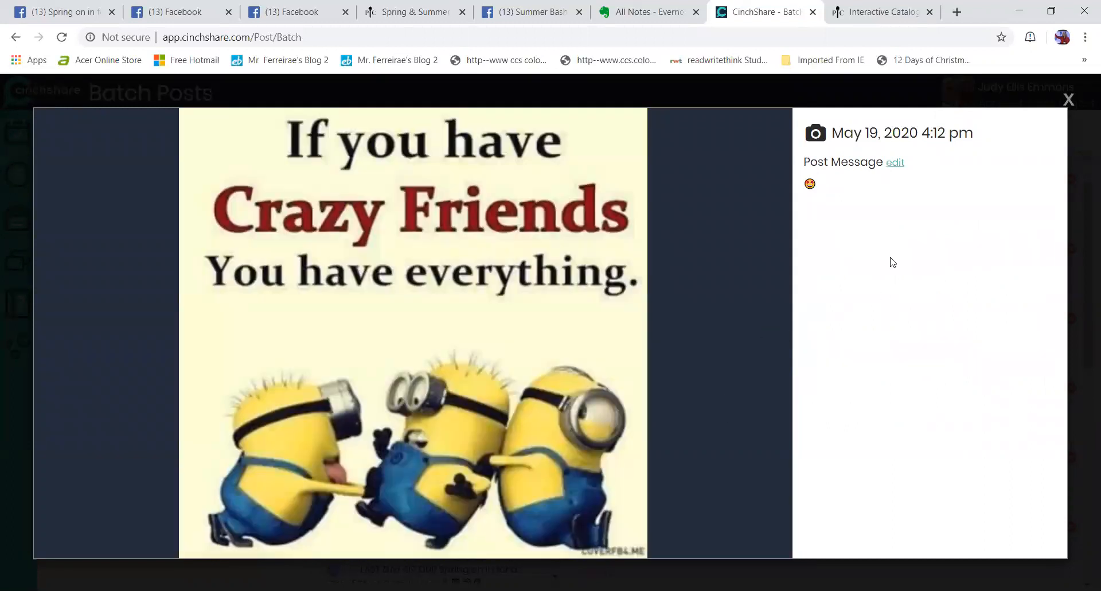
click(771, 333)
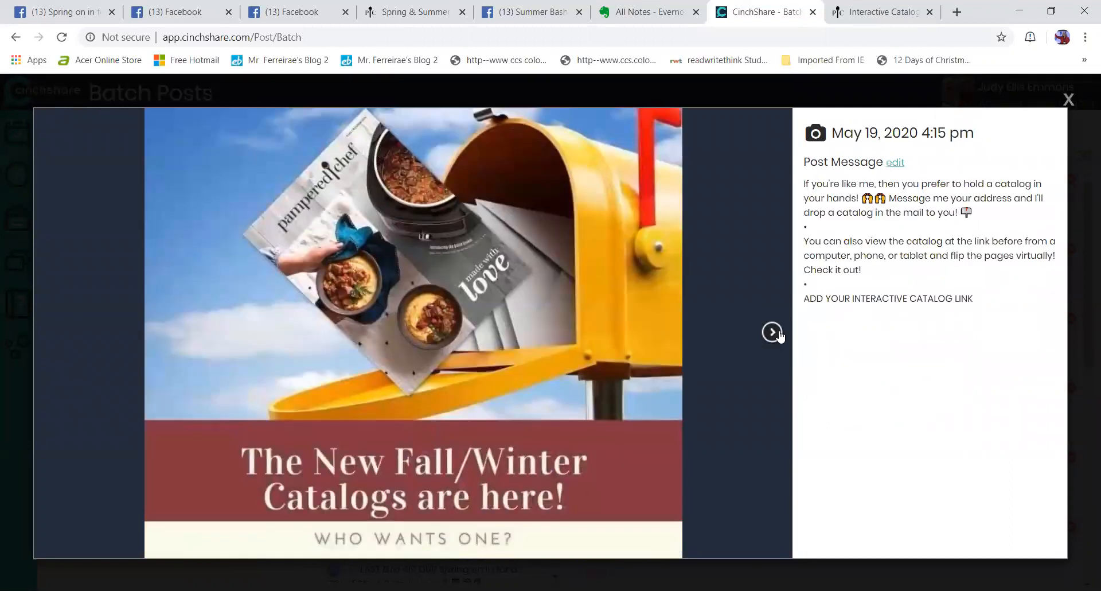
click(51, 331)
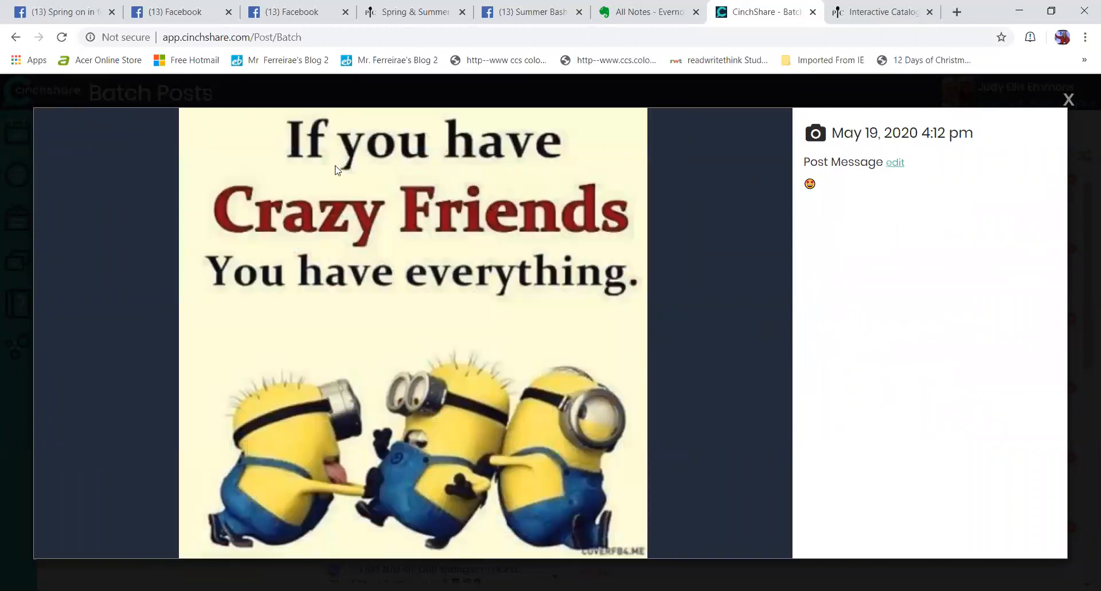
click(771, 333)
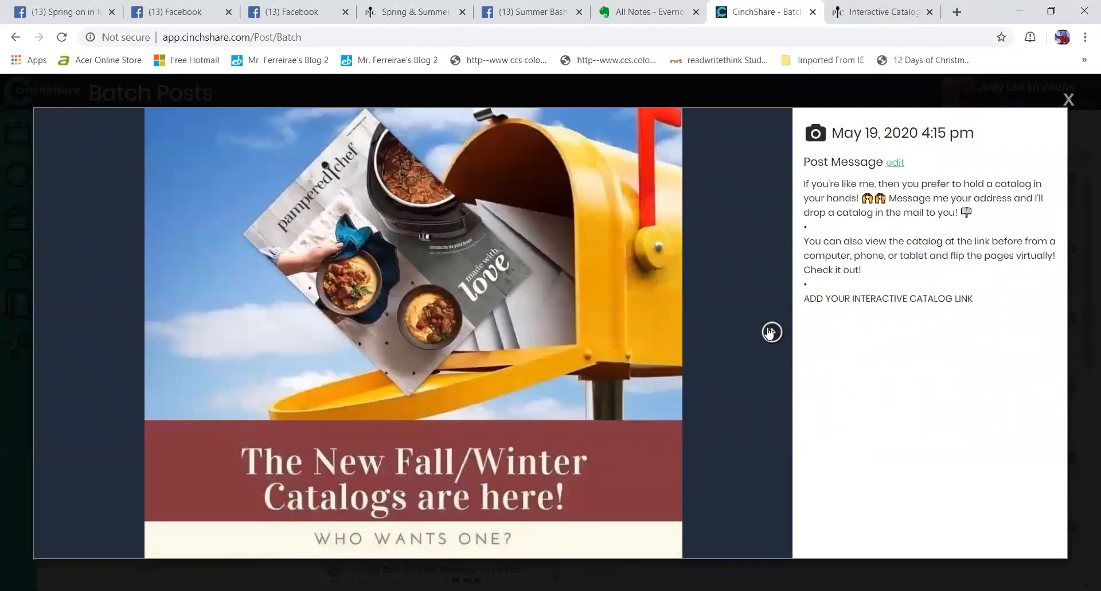
click(771, 332)
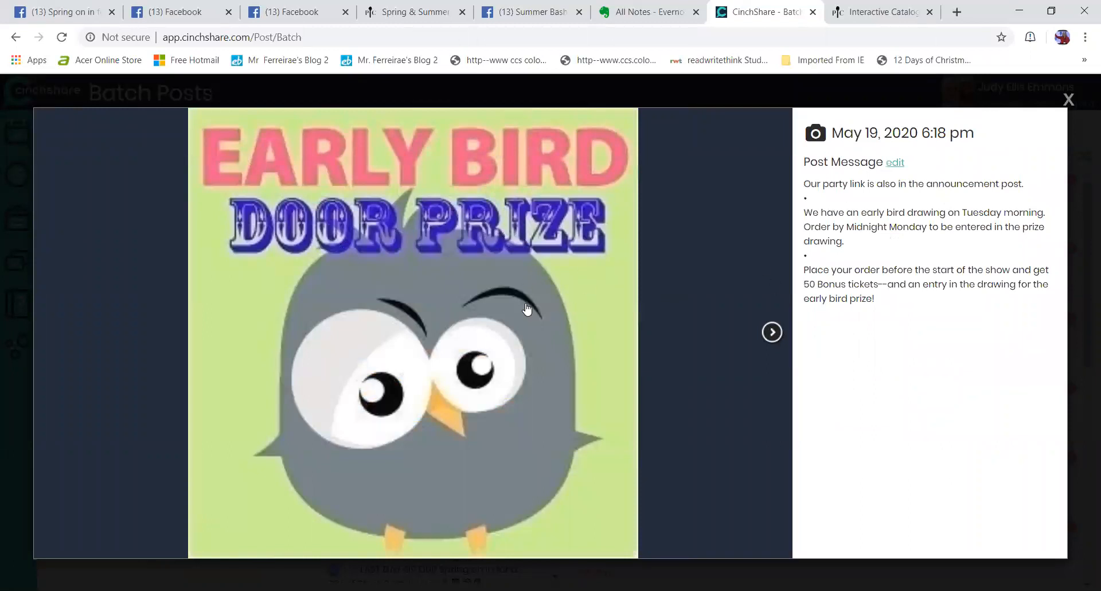
click(773, 334)
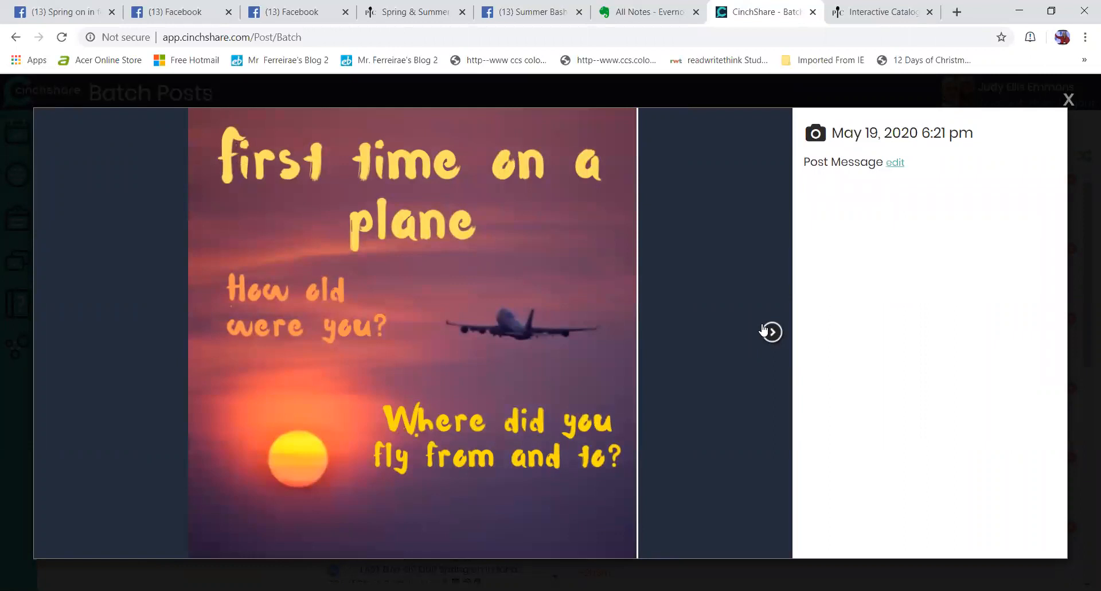
click(764, 329)
click(764, 330)
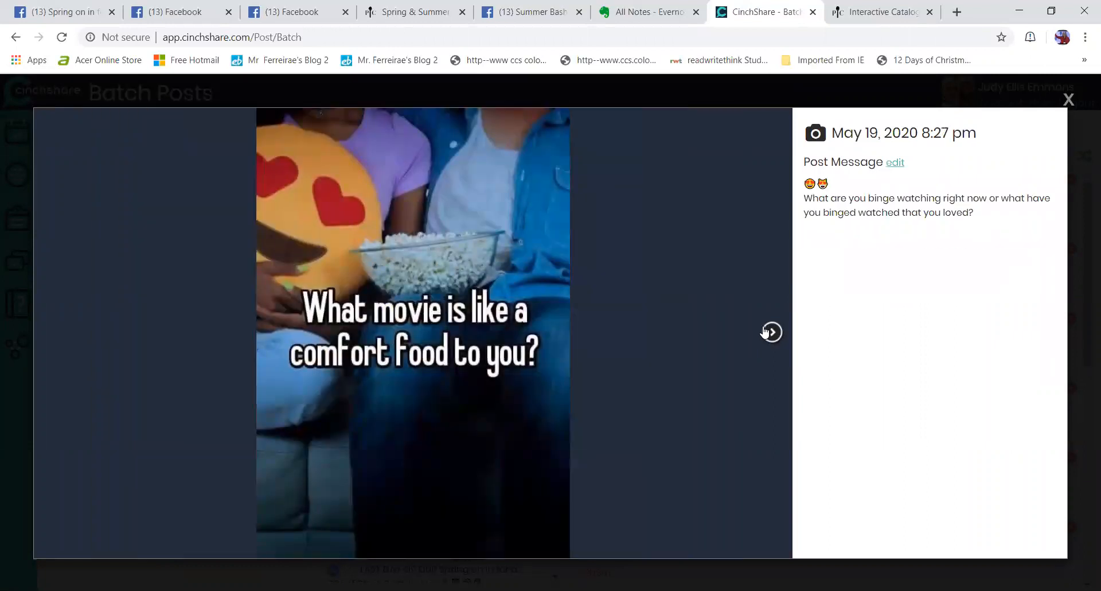
click(765, 331)
click(771, 332)
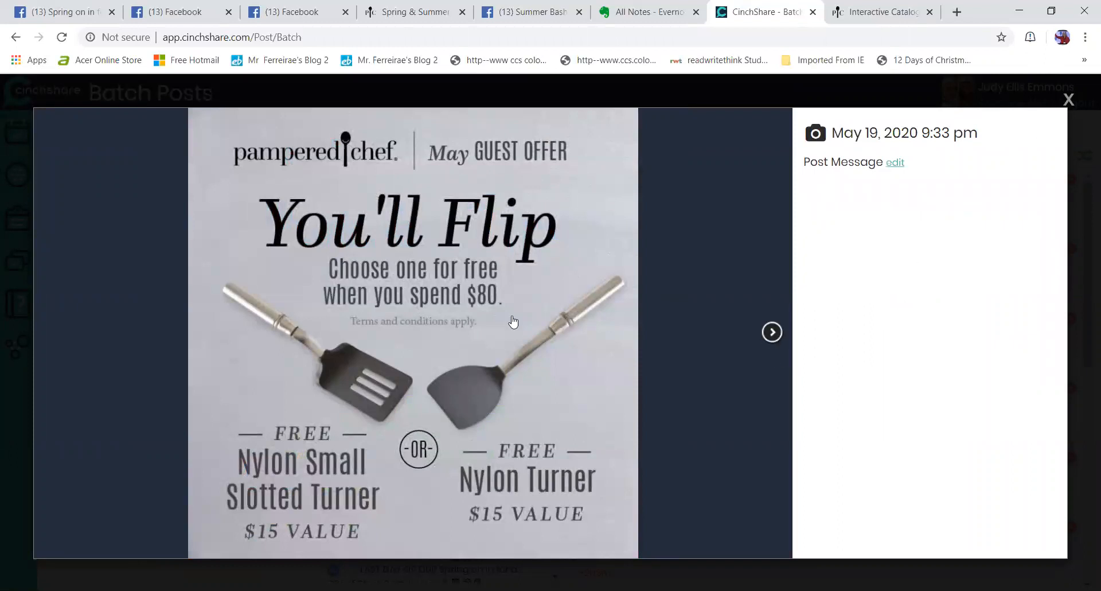
click(775, 332)
click(1069, 100)
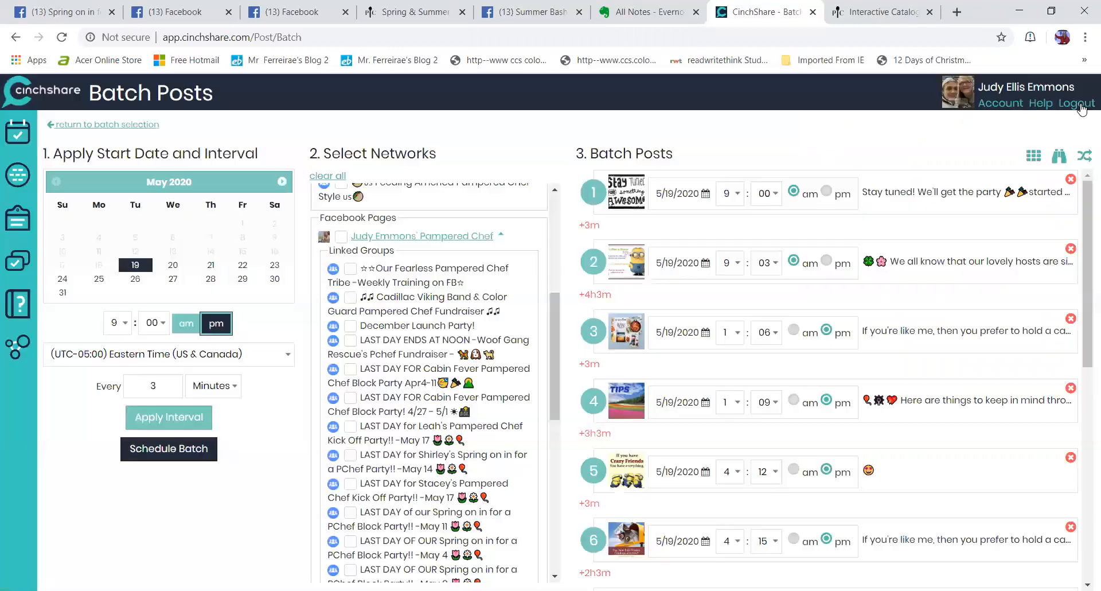
Review the batch posts' dates and times, and choose the linked group "Summer Bash Pampered Chef Block Party!" as the batch's network
scroll(1001, 357, down, 4)
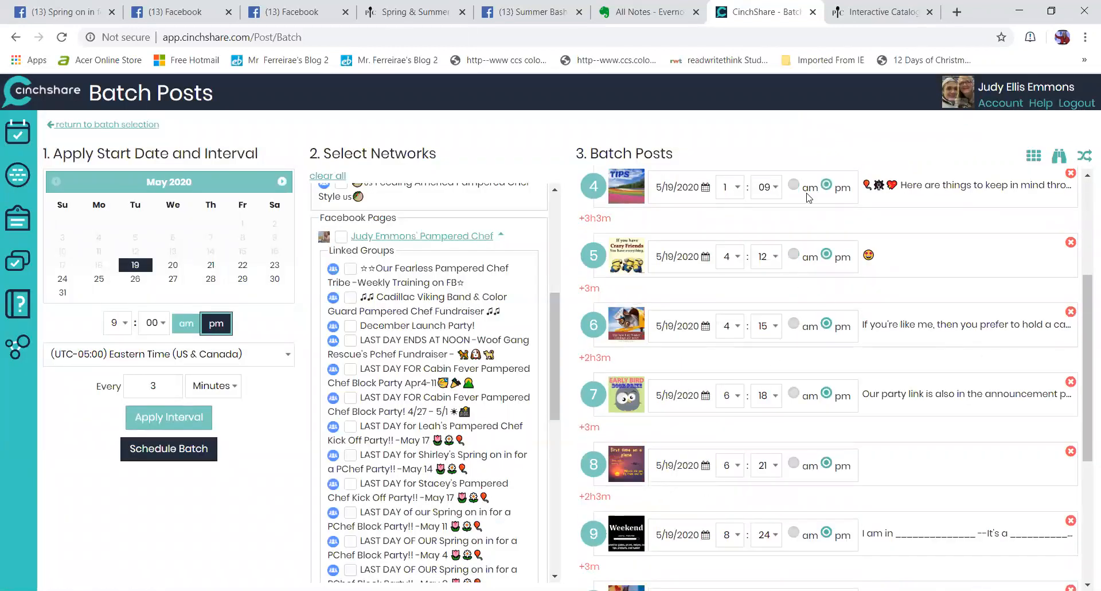
scroll(775, 393, up, 1)
scroll(881, 382, down, 6)
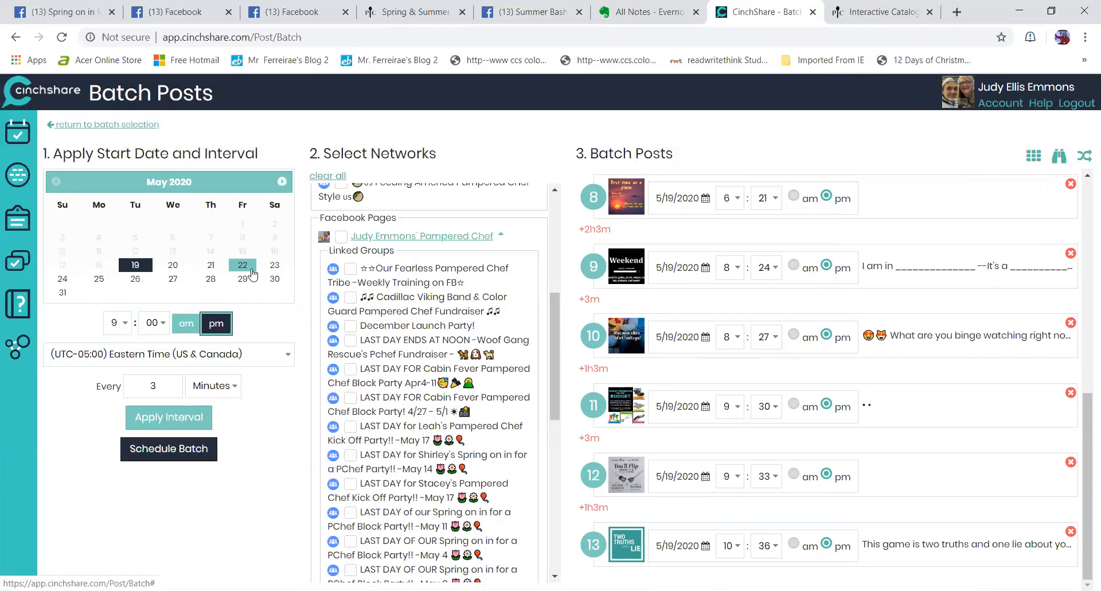
drag(554, 317, 570, 509)
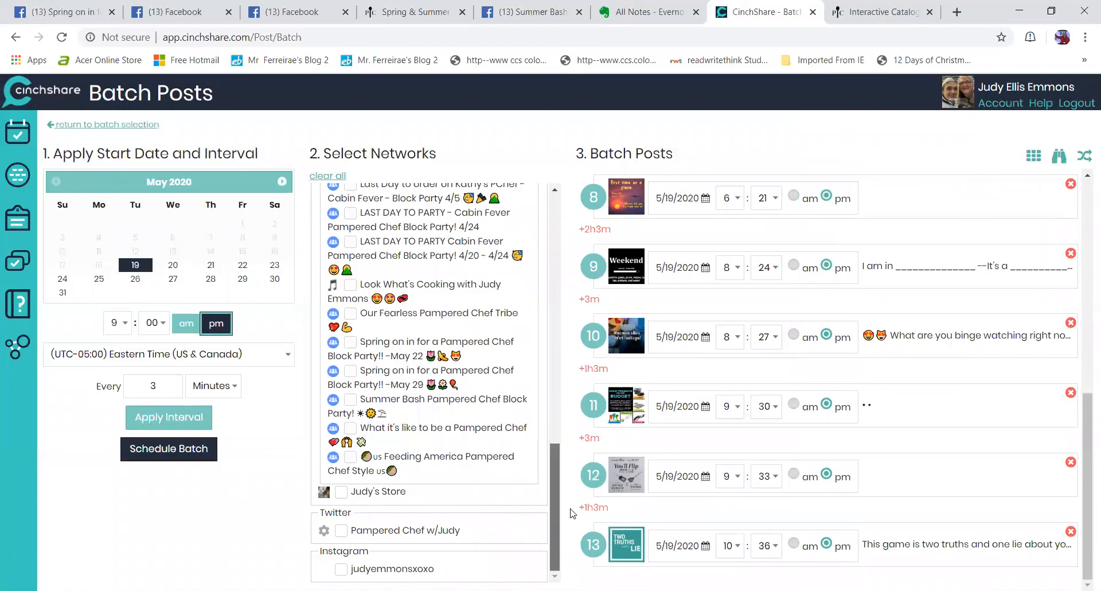
click(351, 400)
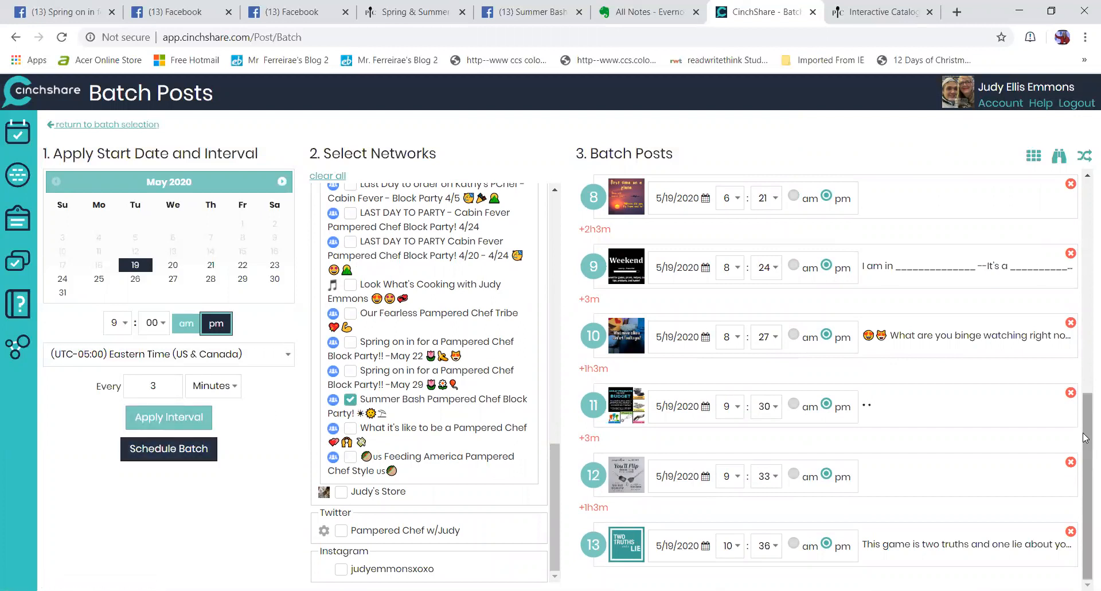
drag(1086, 408, 767, 107)
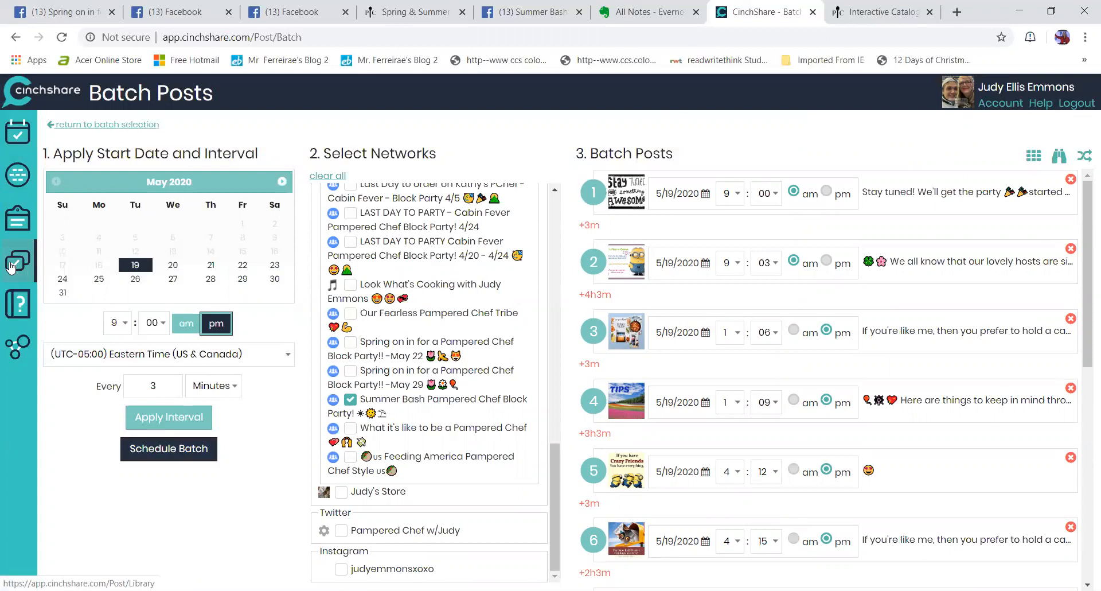
Go to Schedule a Post, open the upcoming "KIND OF NEW PRODUCTS ALERT!!" post for editing and reschedule it without changes
click(17, 134)
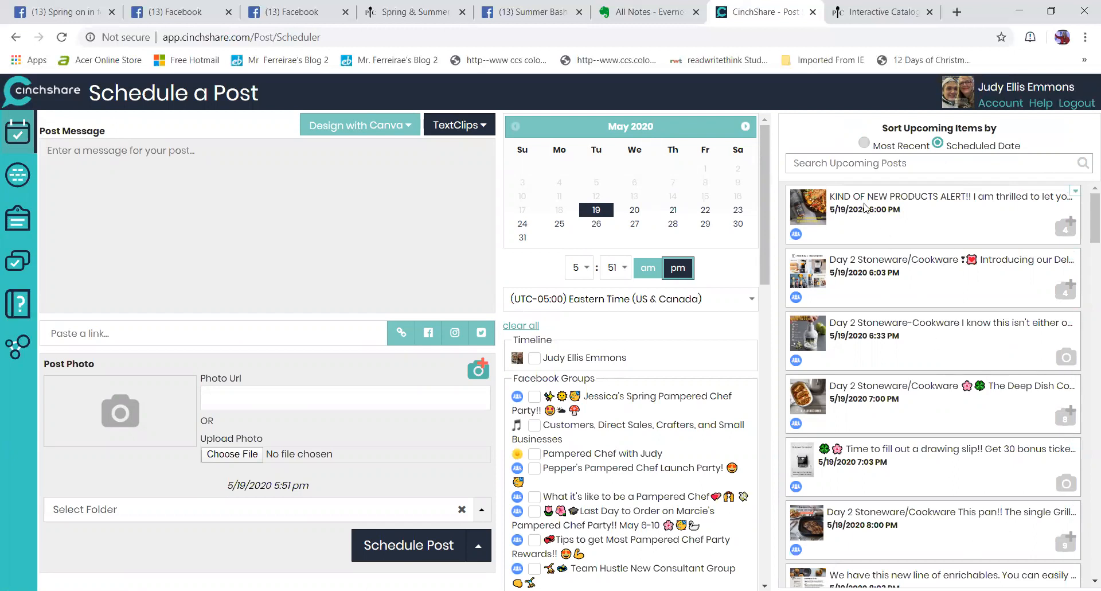
click(1077, 192)
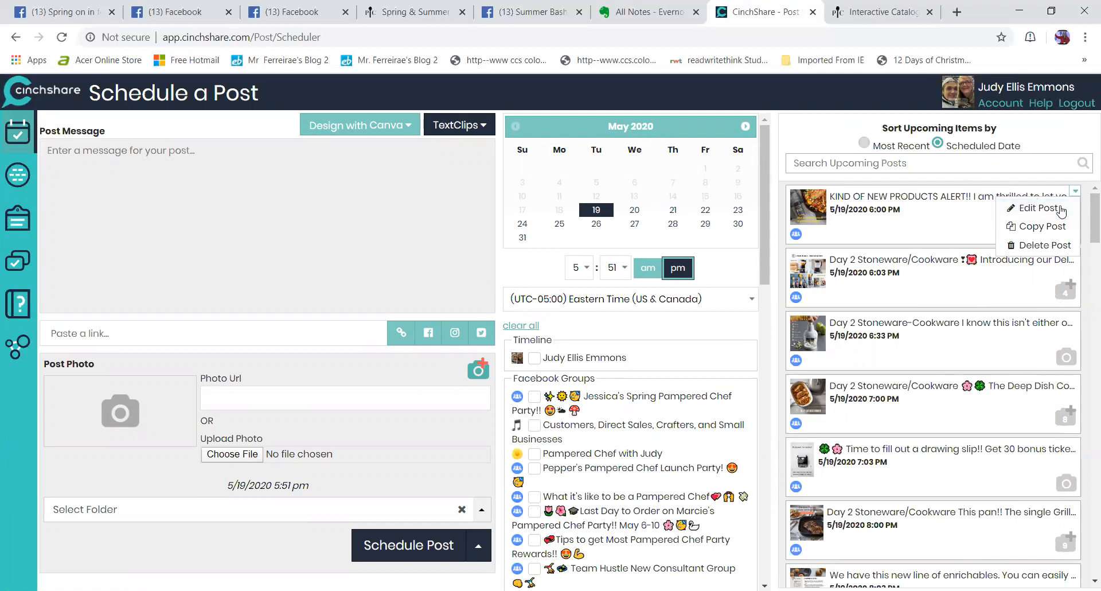
click(1049, 209)
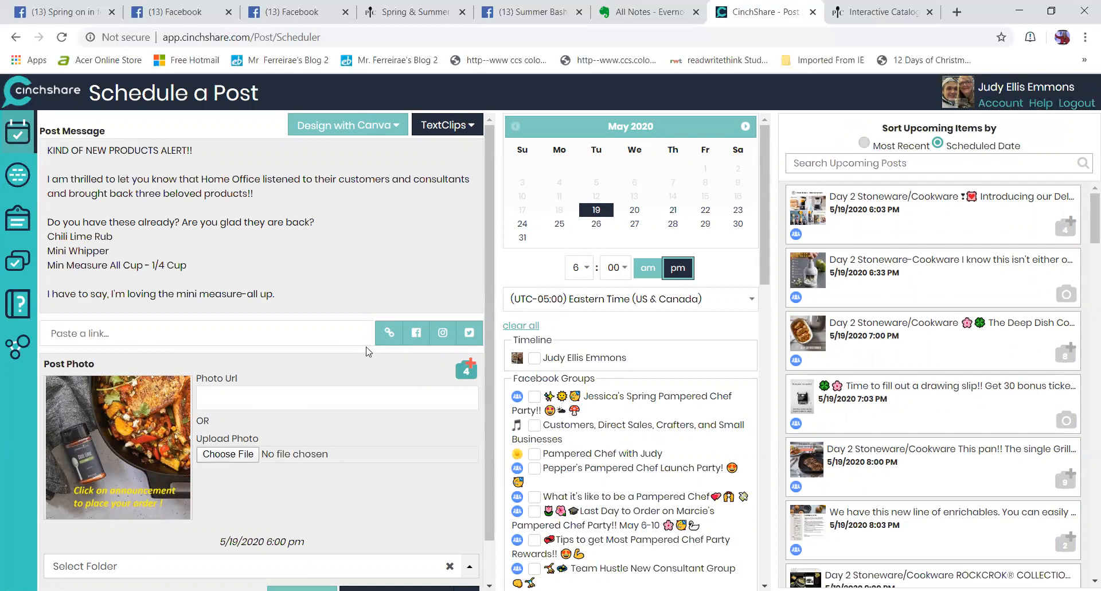
scroll(367, 351, down, 1)
click(381, 553)
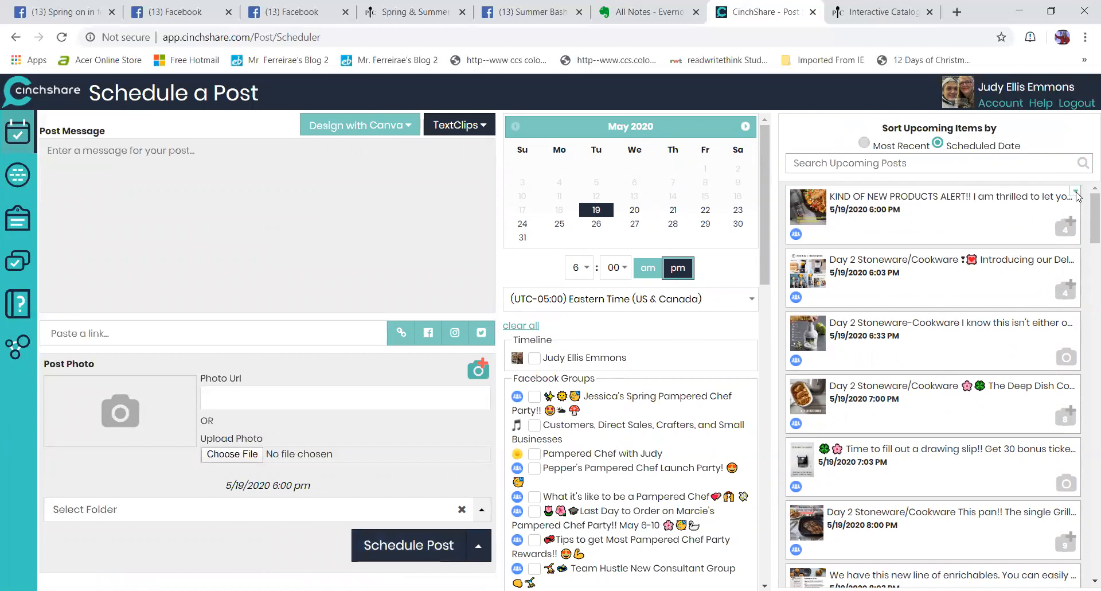
Copy the "KIND OF NEW PRODUCTS ALERT!!" post and switch the copy's linked group from the May 22 block party to the "Look What's Cooking" group
click(1076, 191)
click(1071, 224)
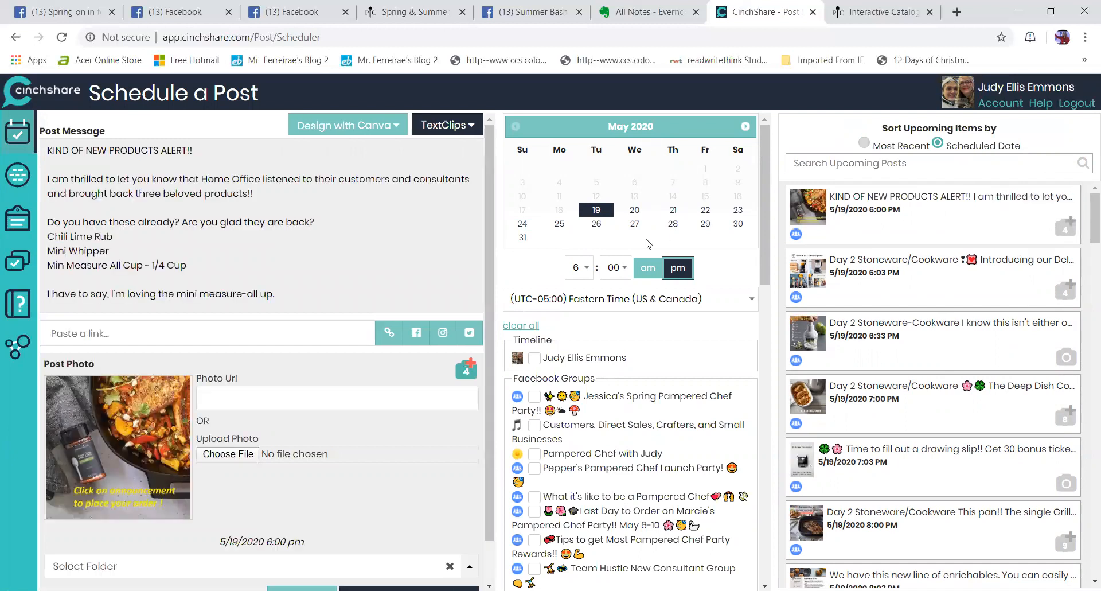
click(607, 273)
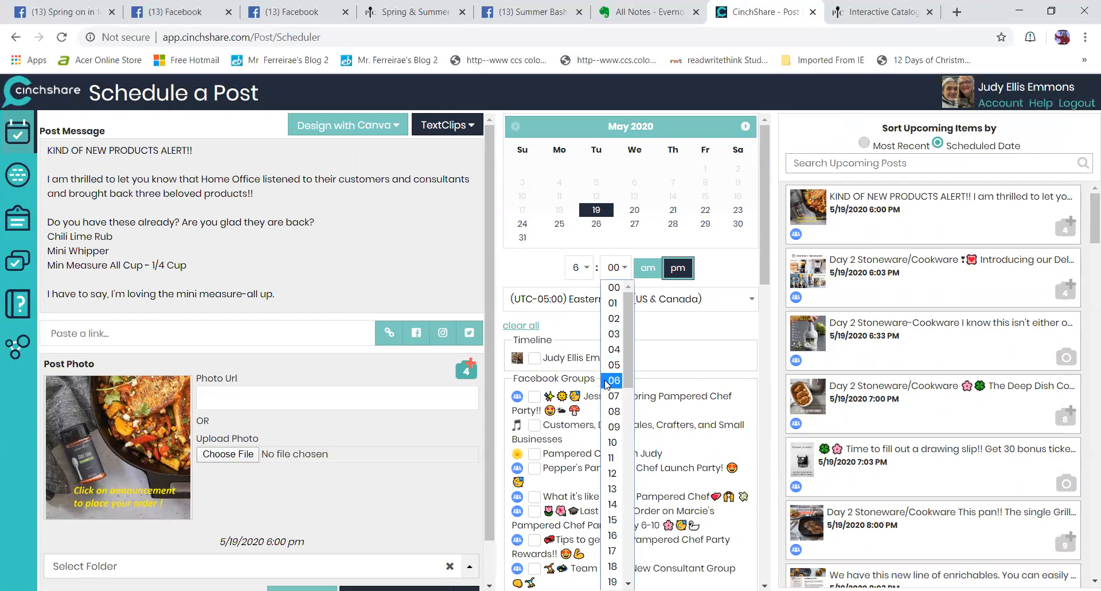
scroll(386, 367, down, 1)
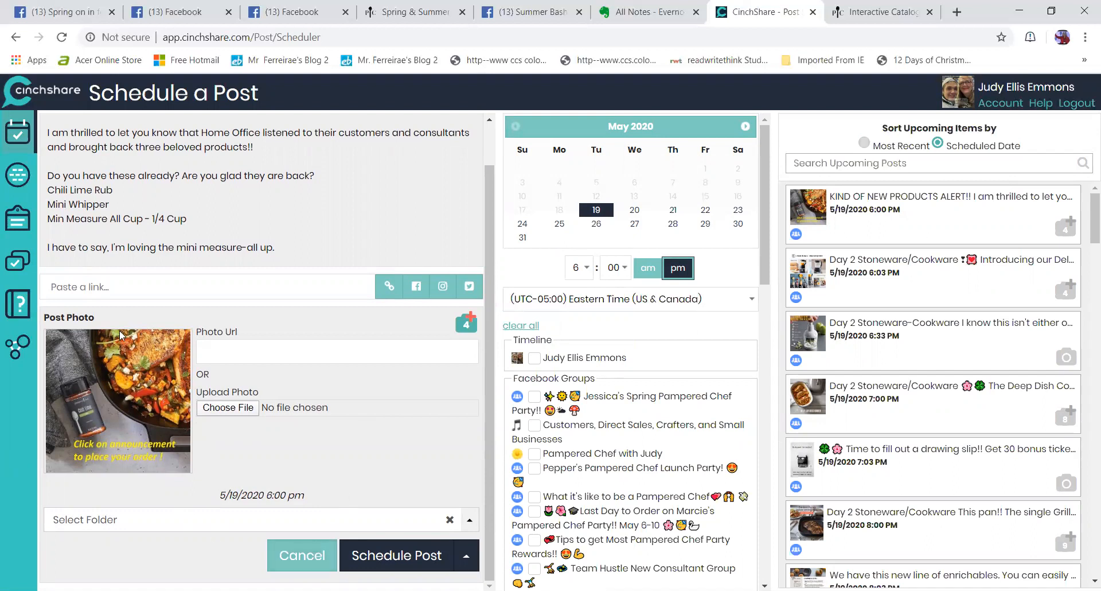
scroll(759, 232, down, 3)
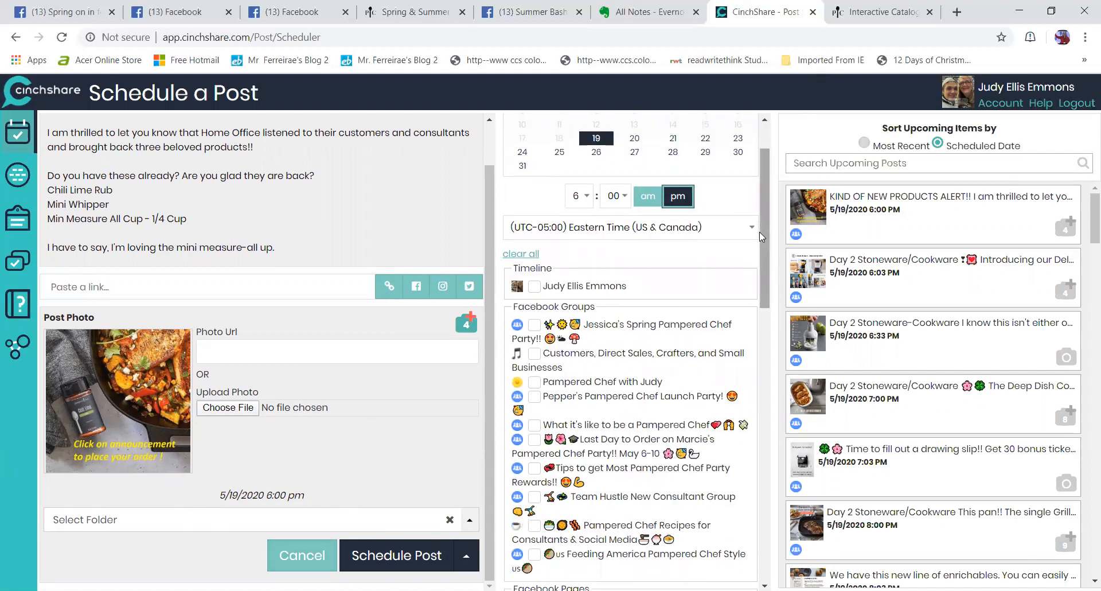
scroll(763, 374, down, 10)
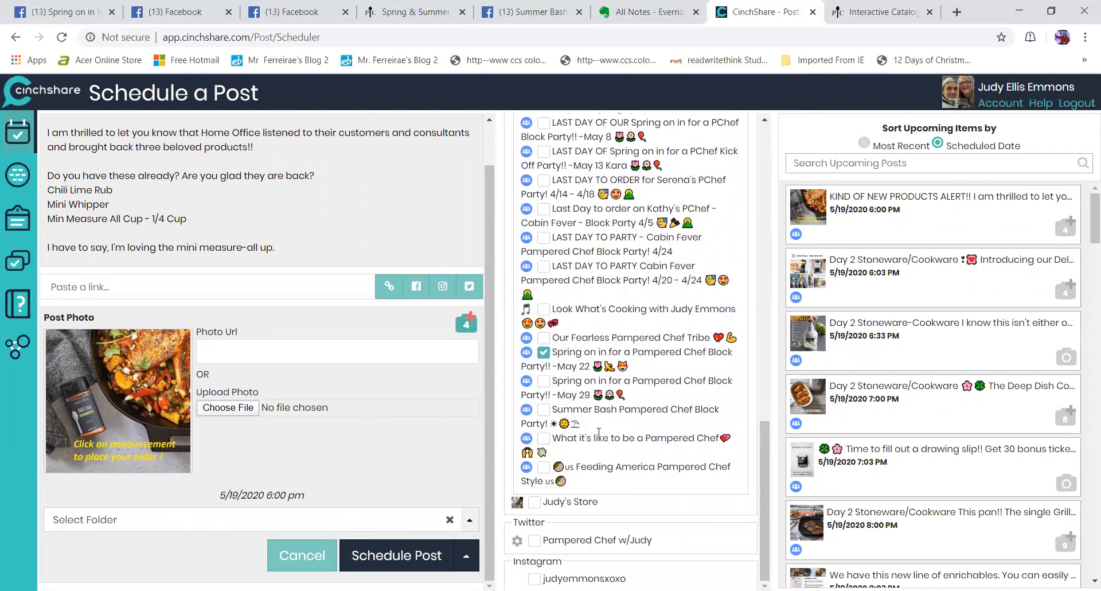
click(543, 353)
click(545, 313)
scroll(676, 335, up, 10)
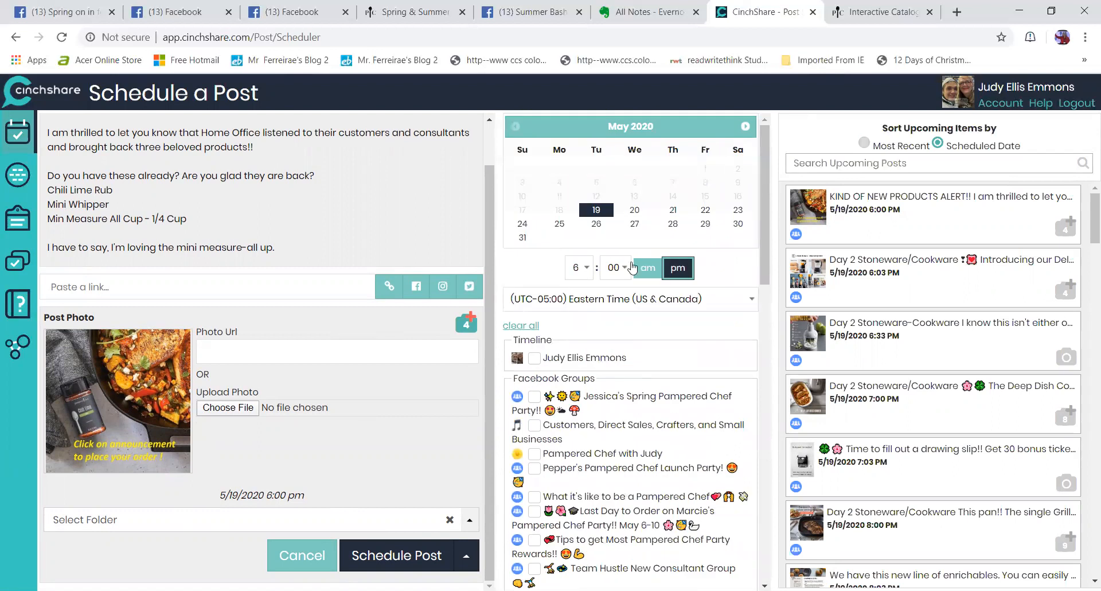
Set the copied post's time to 6:09 pm and schedule it
click(622, 268)
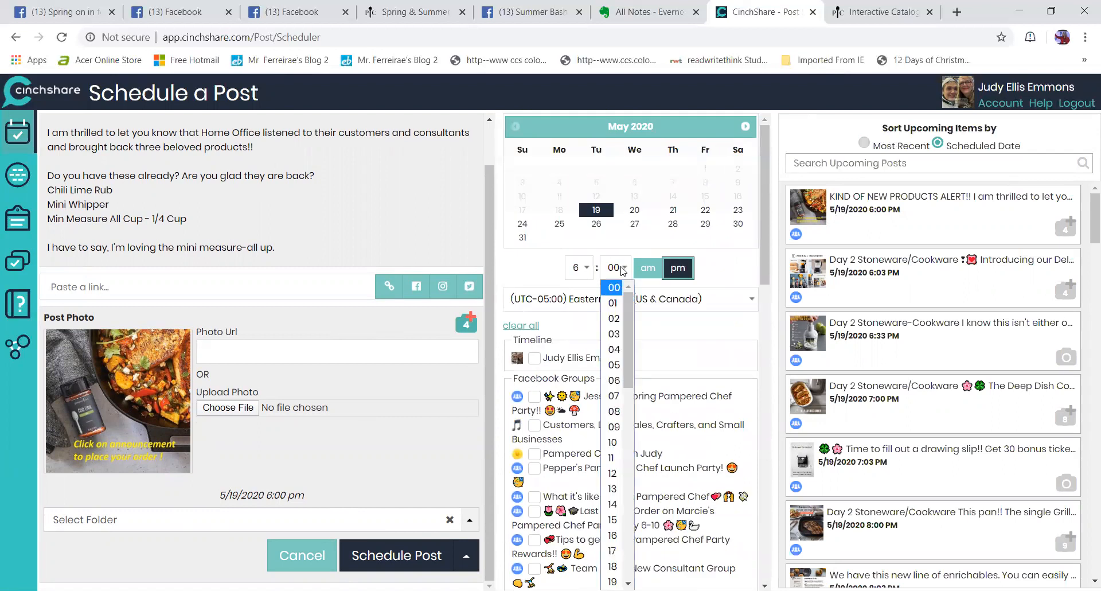
click(614, 427)
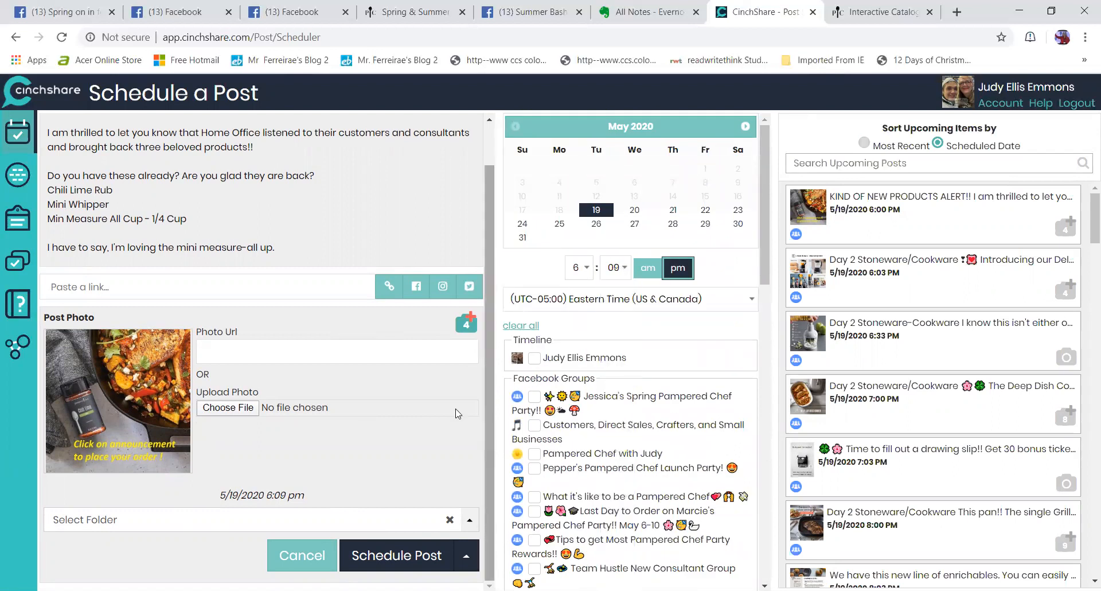
click(393, 561)
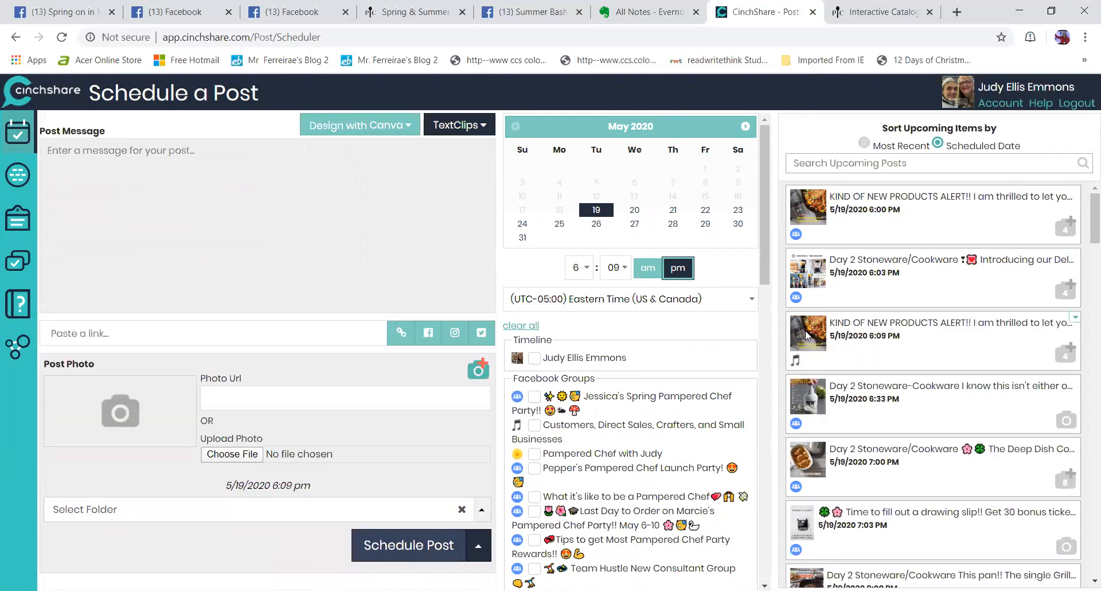
Open Manage Posts, collapse the Favorites and Saved folders, and display the pending posts
scroll(923, 410, down, 5)
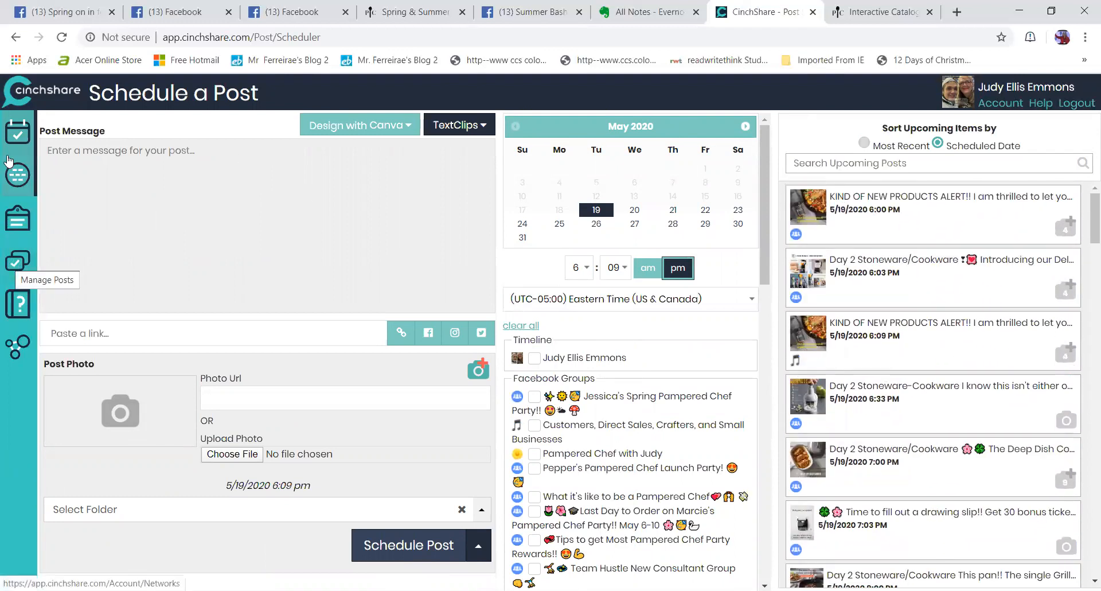
click(14, 265)
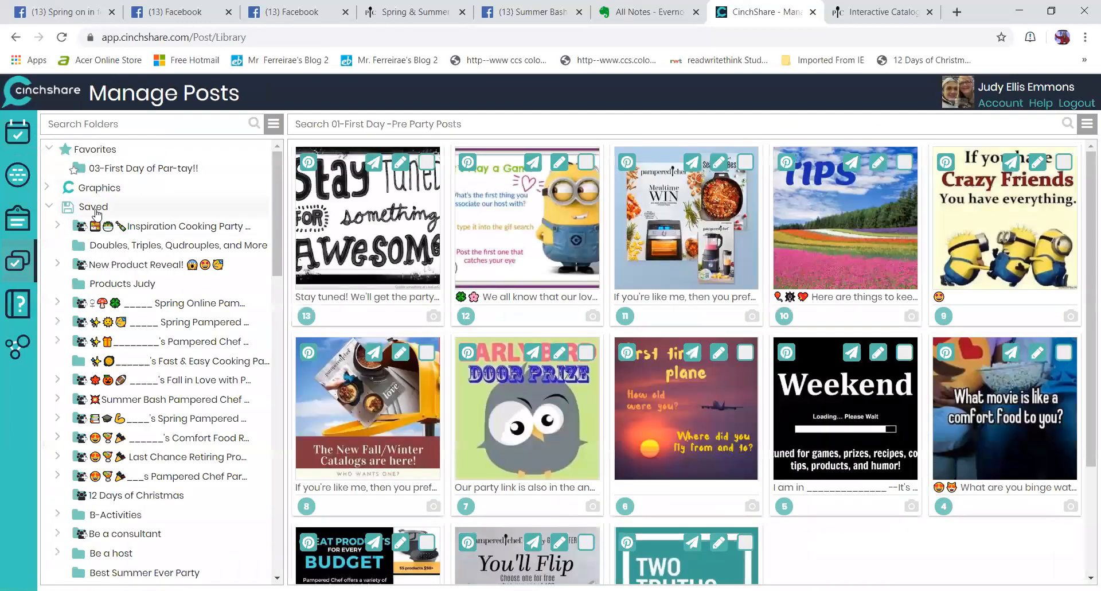
click(49, 150)
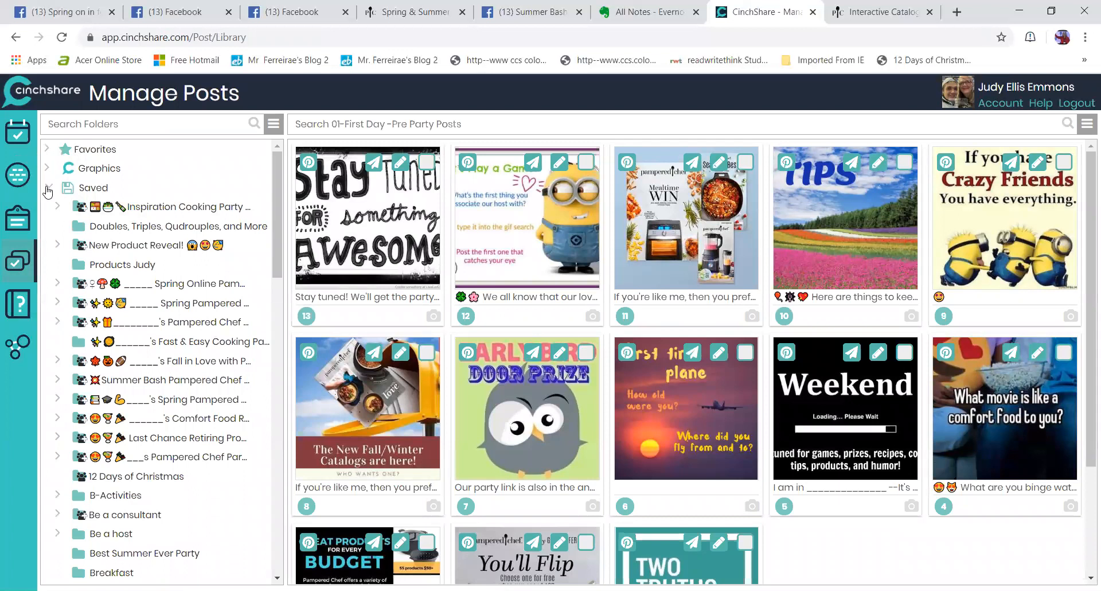
click(48, 188)
click(85, 207)
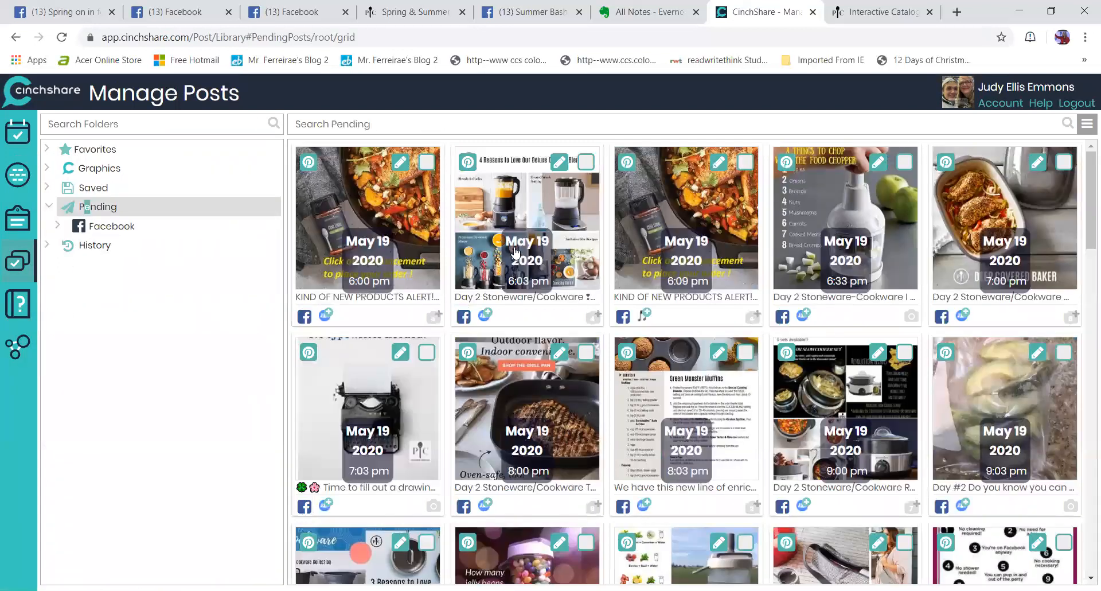
Filter the pending posts to the linked group "Spring on in for a Pampered Chef Block Party!! -May 22" and select them all
click(426, 128)
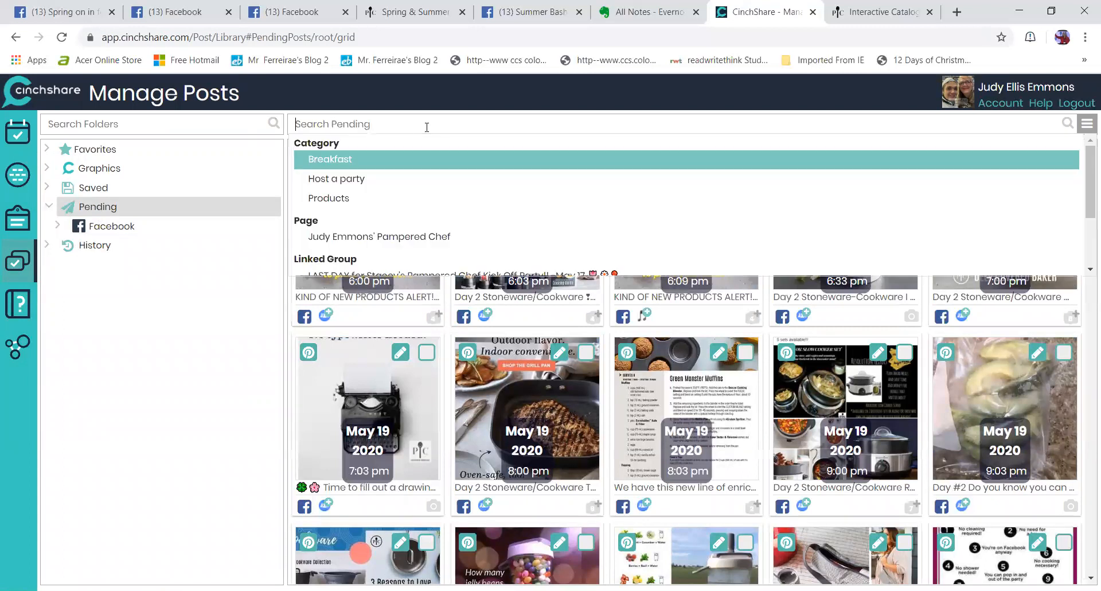
text(sprin)
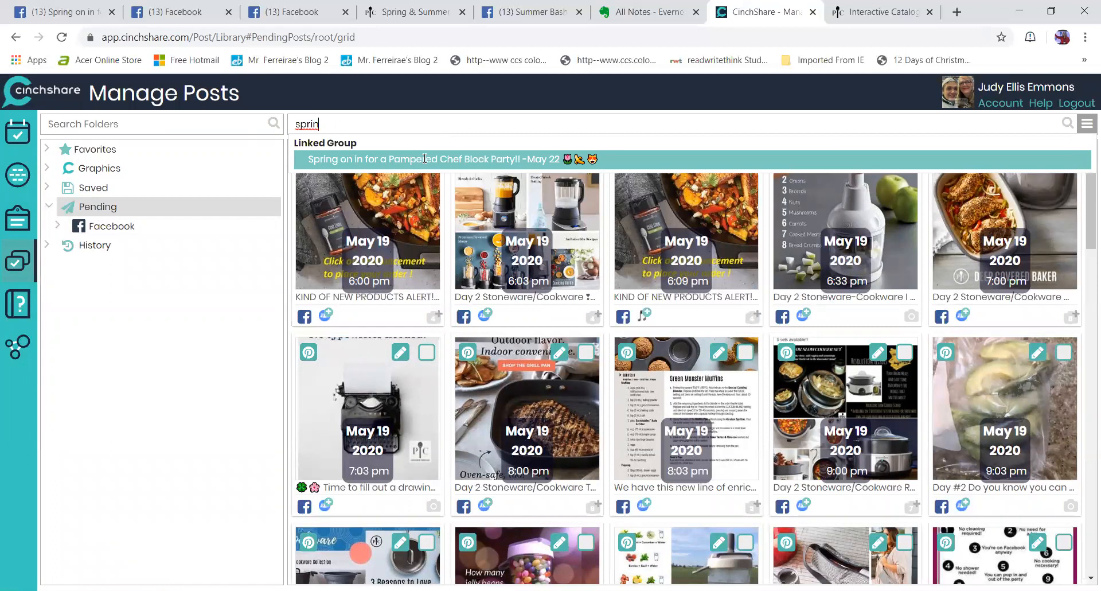
click(423, 167)
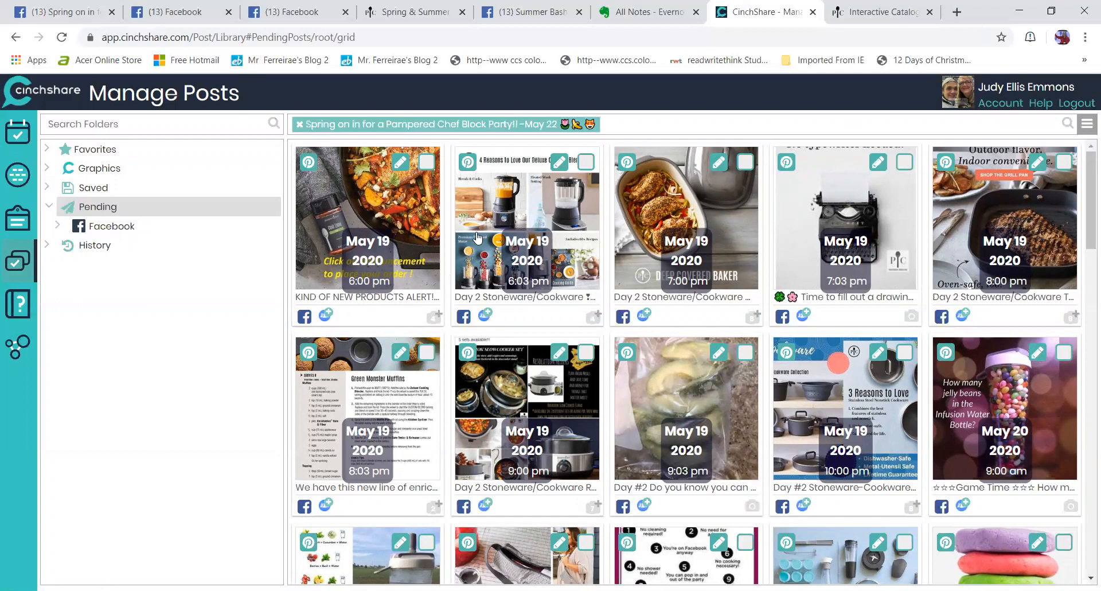
click(1087, 124)
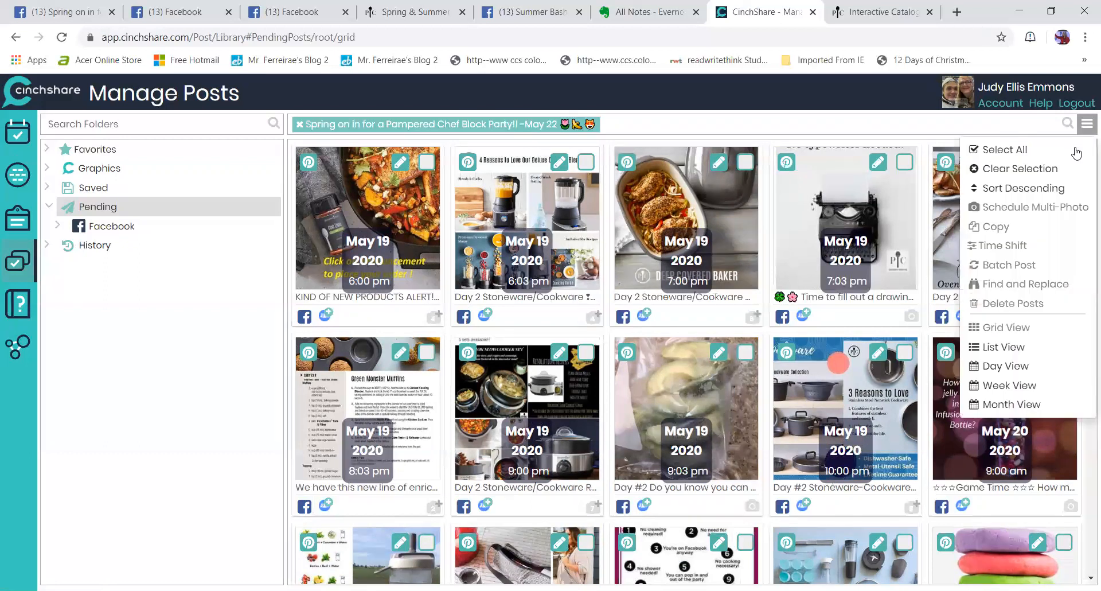
click(1004, 148)
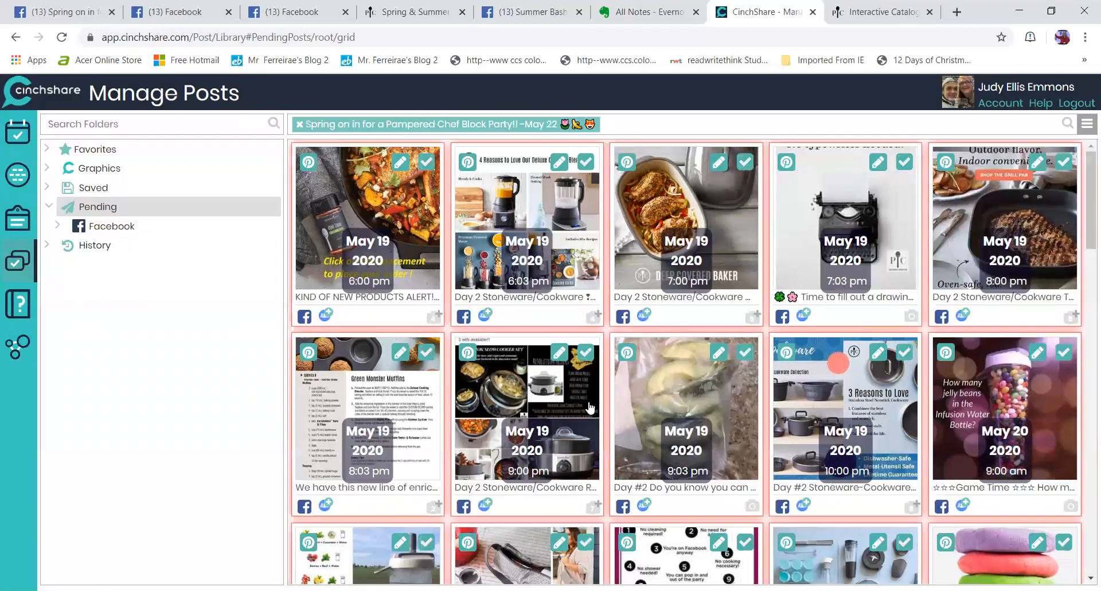
Preview a Time Shift adding 15 minutes to all selected posts, check the new times through the last post, and close without updating
click(1087, 124)
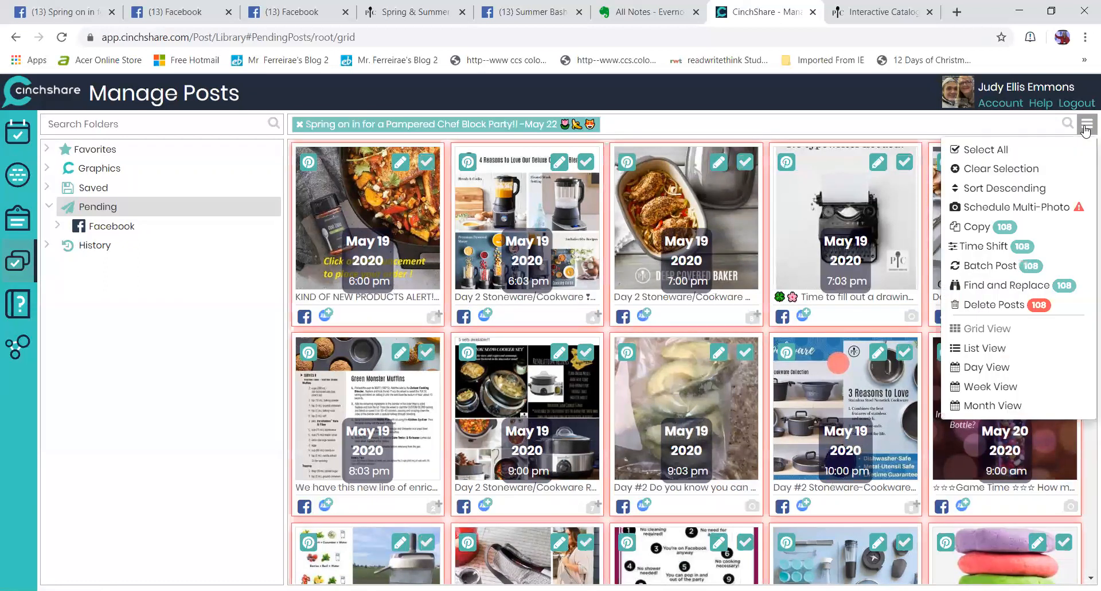
click(978, 246)
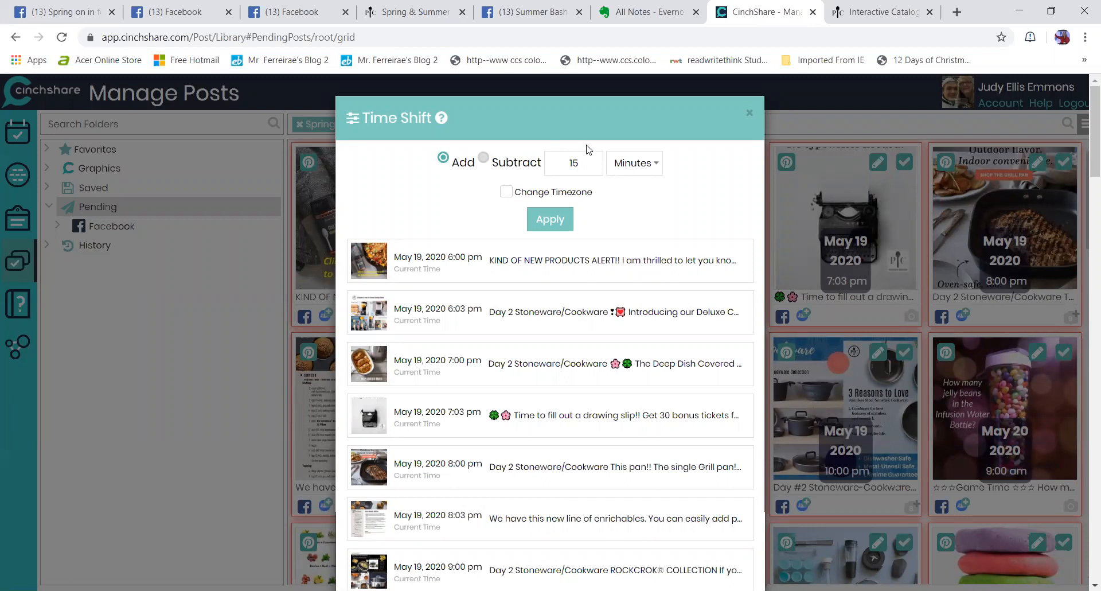
text(15)
click(550, 219)
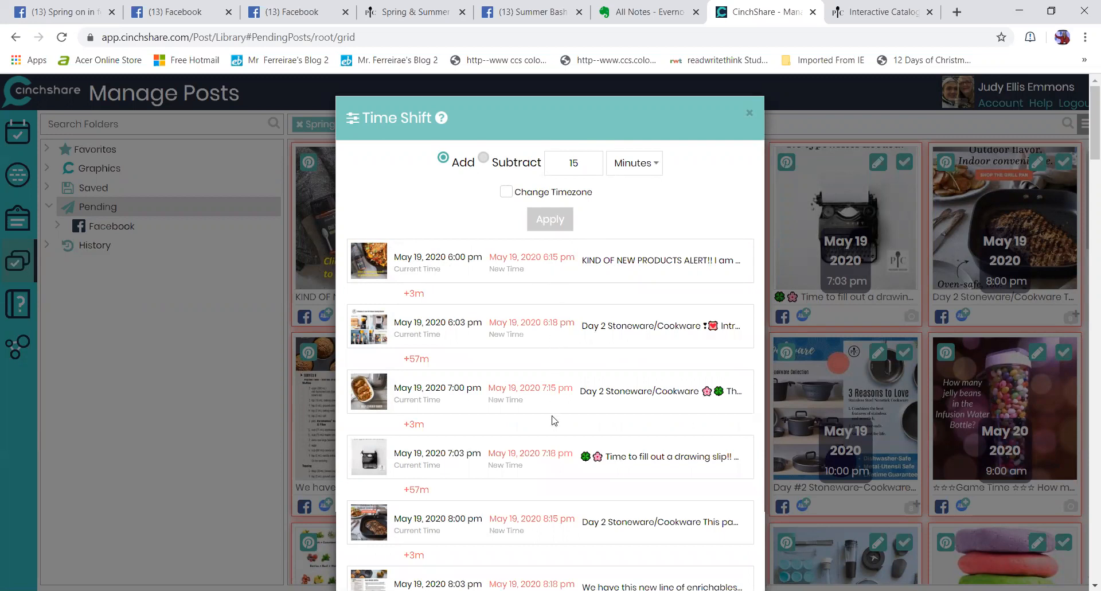
scroll(744, 212, down, 10)
drag(1087, 204, 1086, 566)
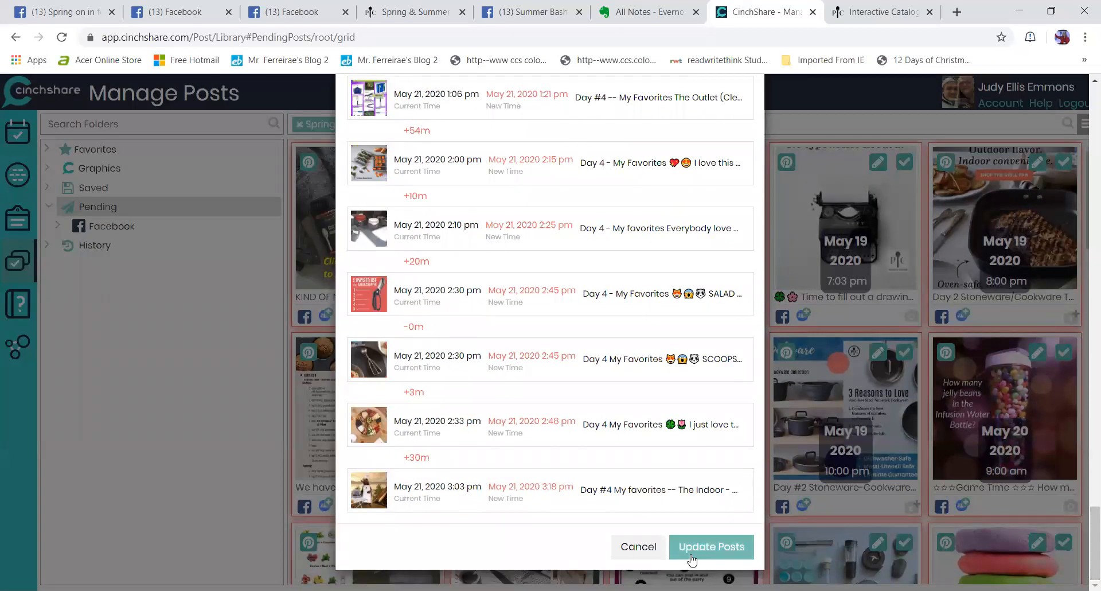
drag(1085, 528, 1085, 25)
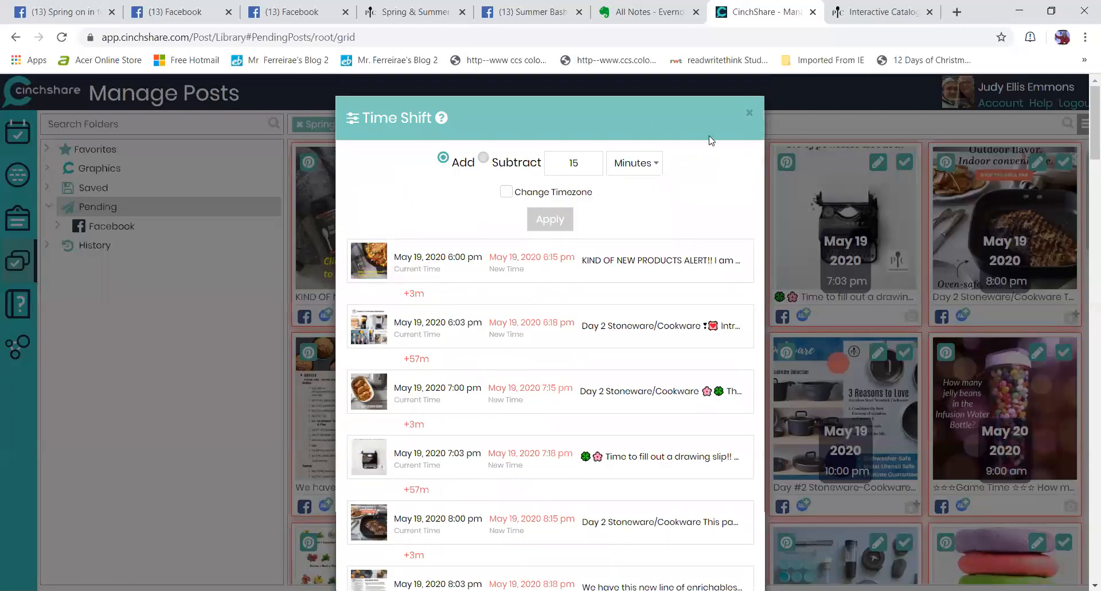
click(749, 112)
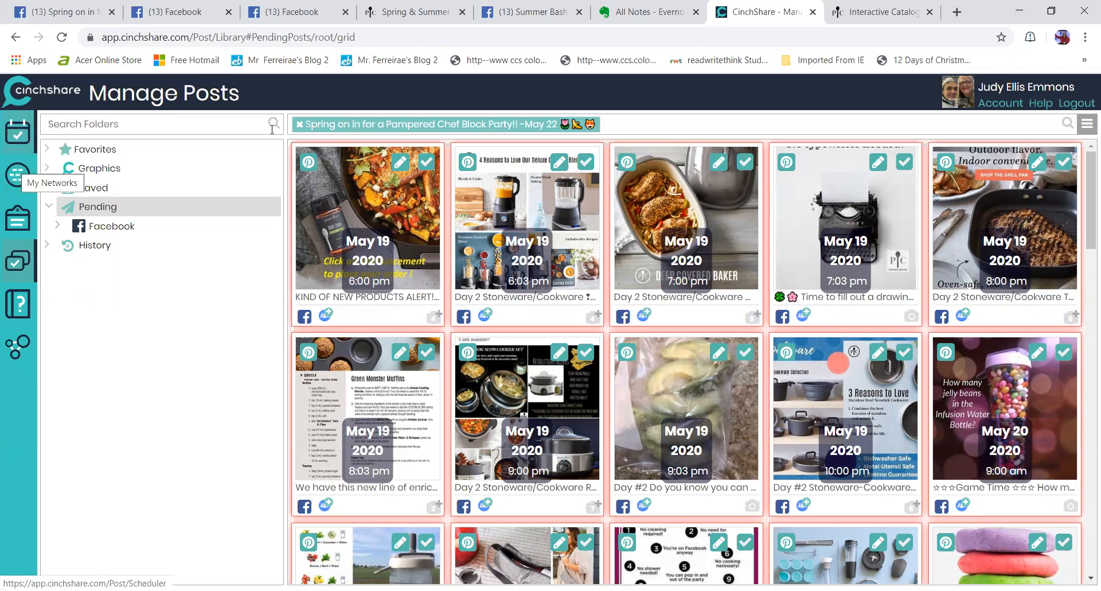
Clear the linked group filter from the pending posts and return to Schedule a Post
click(300, 125)
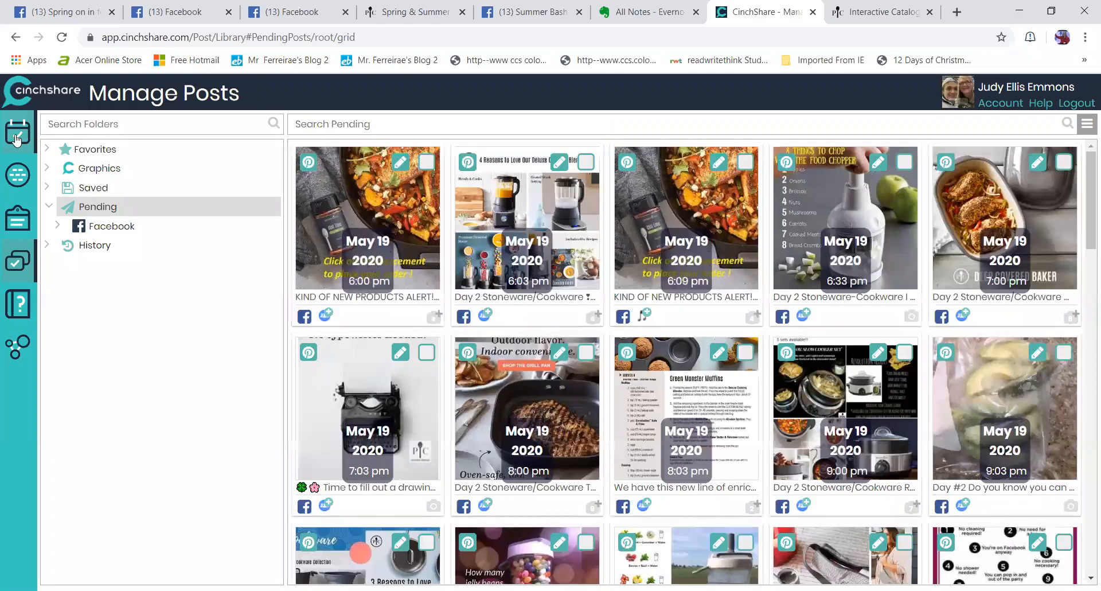
click(18, 138)
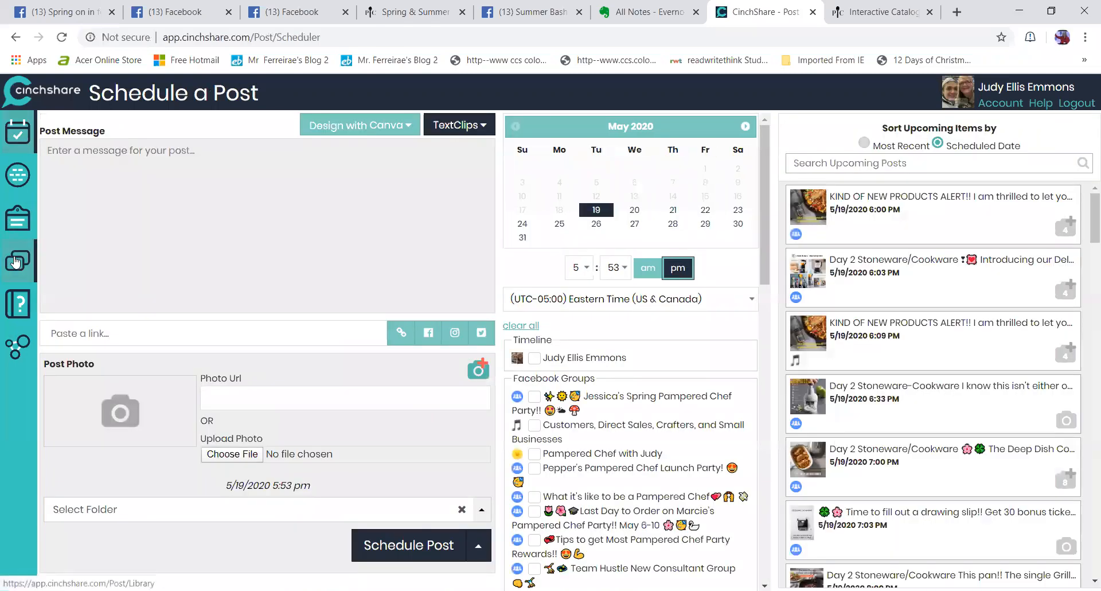
Open Manage Posts, select the pending May 19 posts at 6:09 pm and 6:33 pm, and send them to Batch Post
click(17, 261)
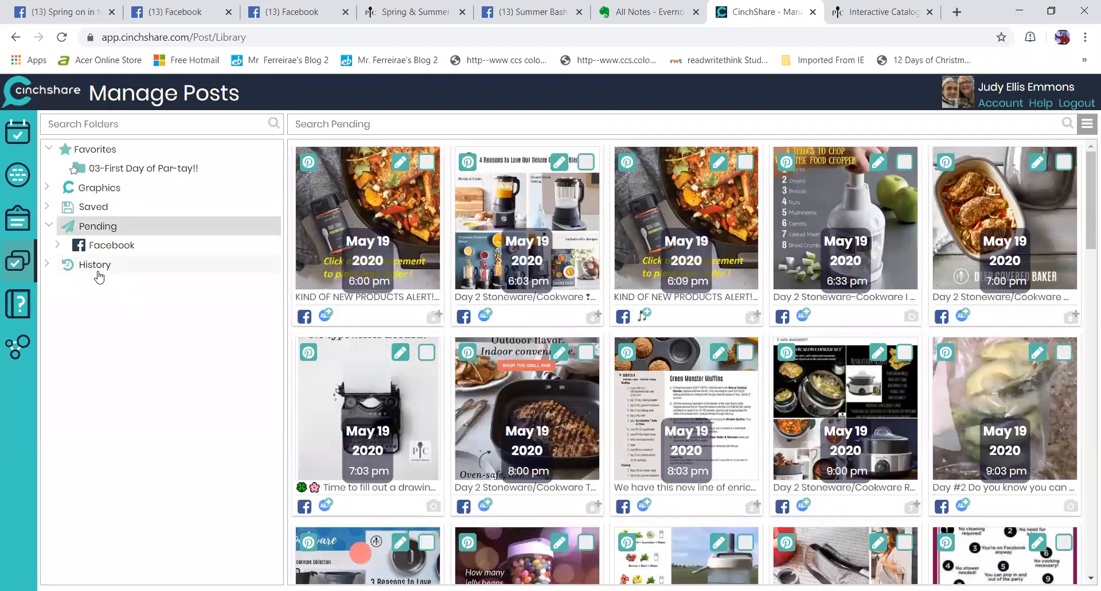
click(905, 162)
click(745, 162)
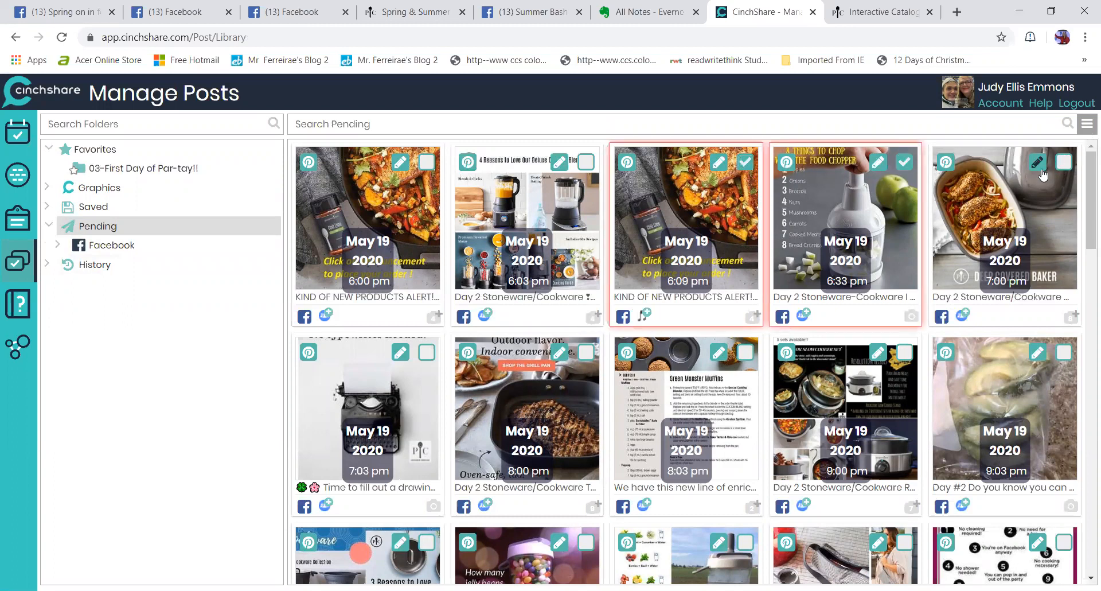
click(1086, 124)
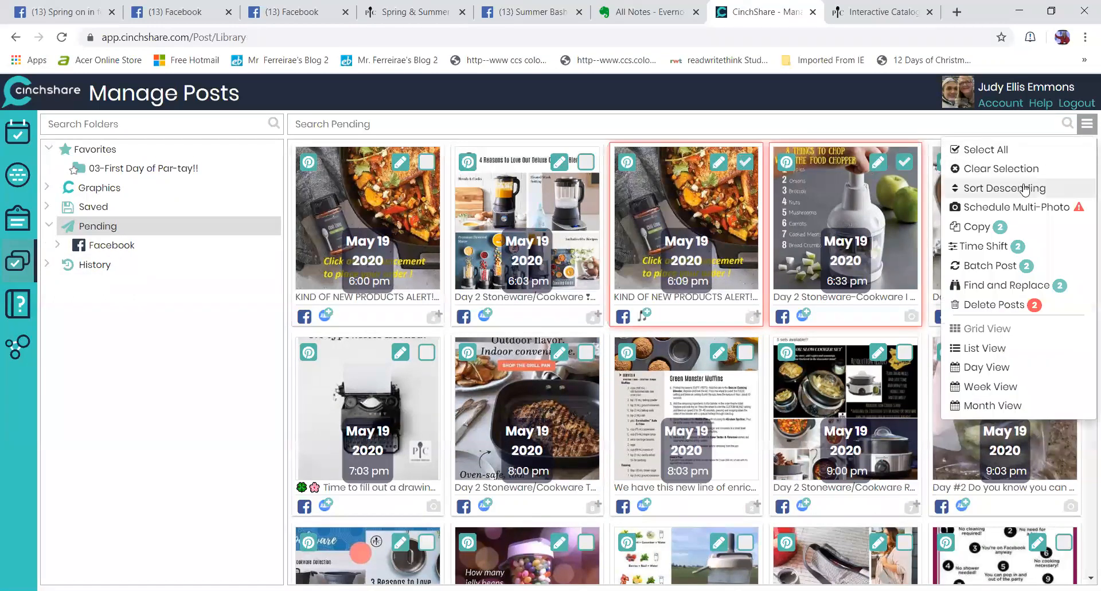
click(990, 265)
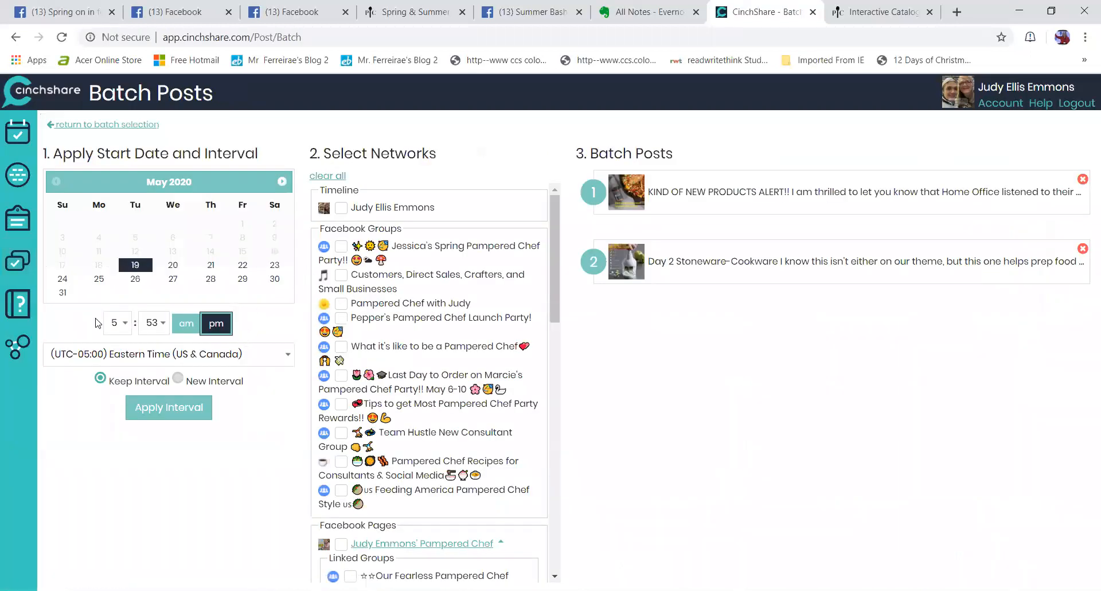
Look through the full list of networks and linked groups available for the batch
drag(552, 245, 541, 371)
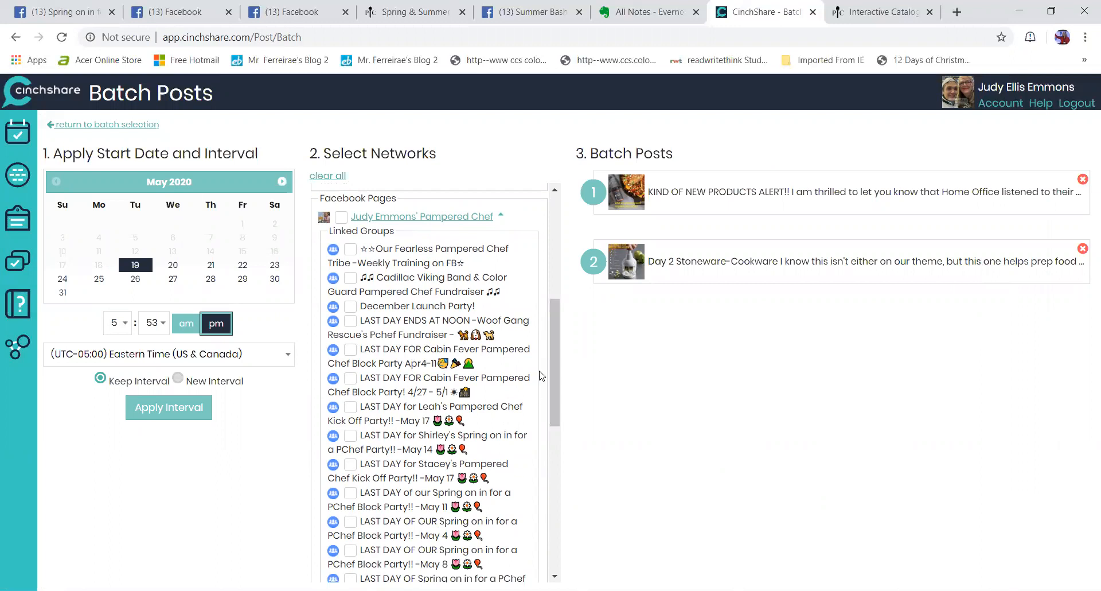
drag(557, 336, 556, 494)
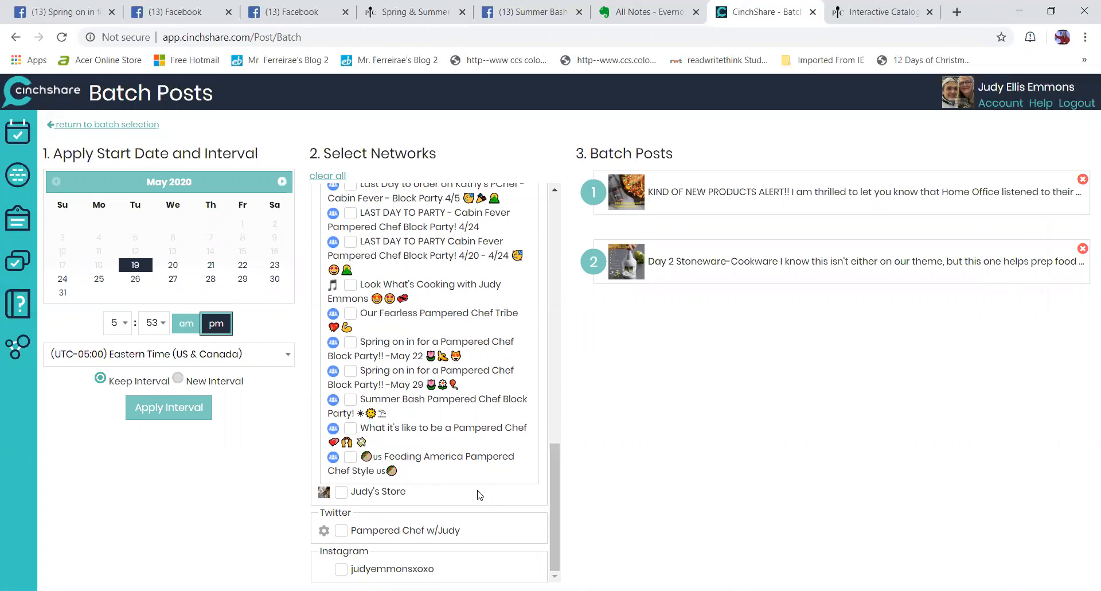
drag(553, 499, 572, 218)
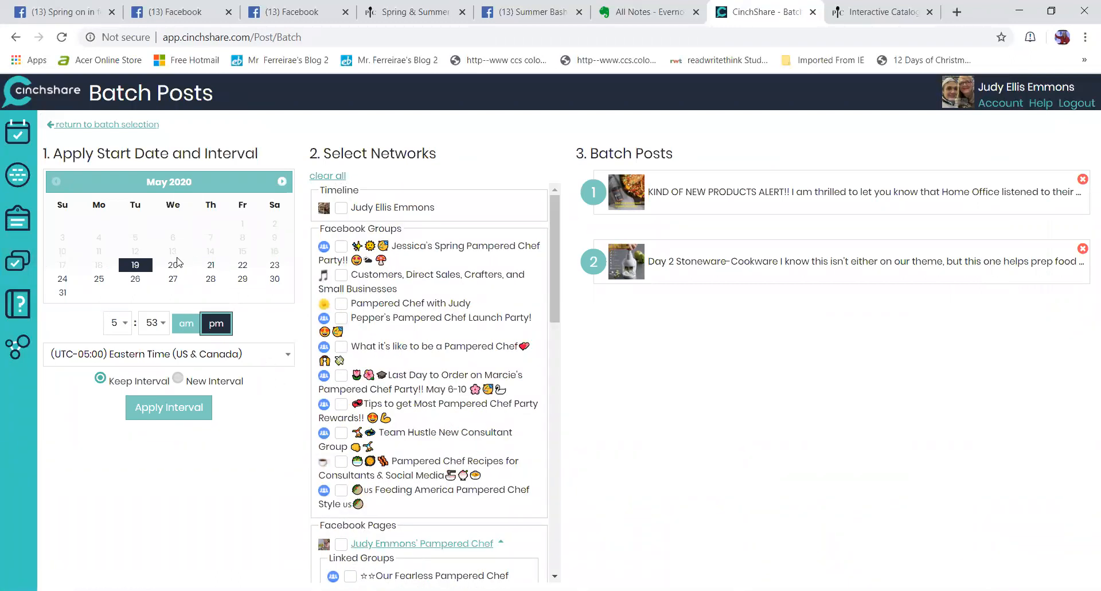
Search the Manage Posts folders for "spring on" and open the history of "LAST DAY of our Spring on in for a PChef Block Party!! -May 11"
click(21, 261)
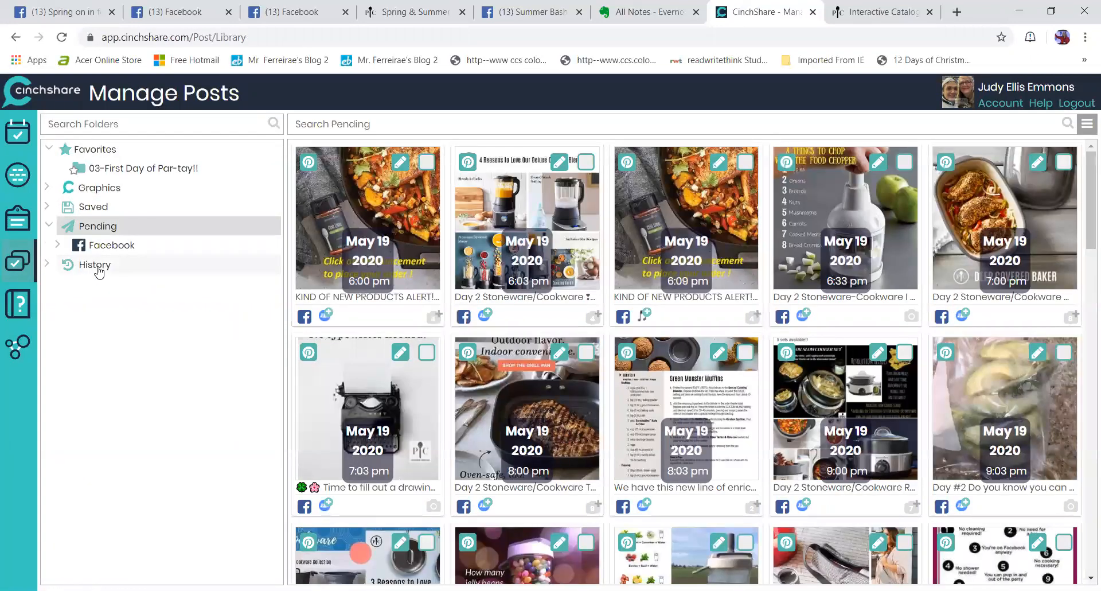
click(98, 267)
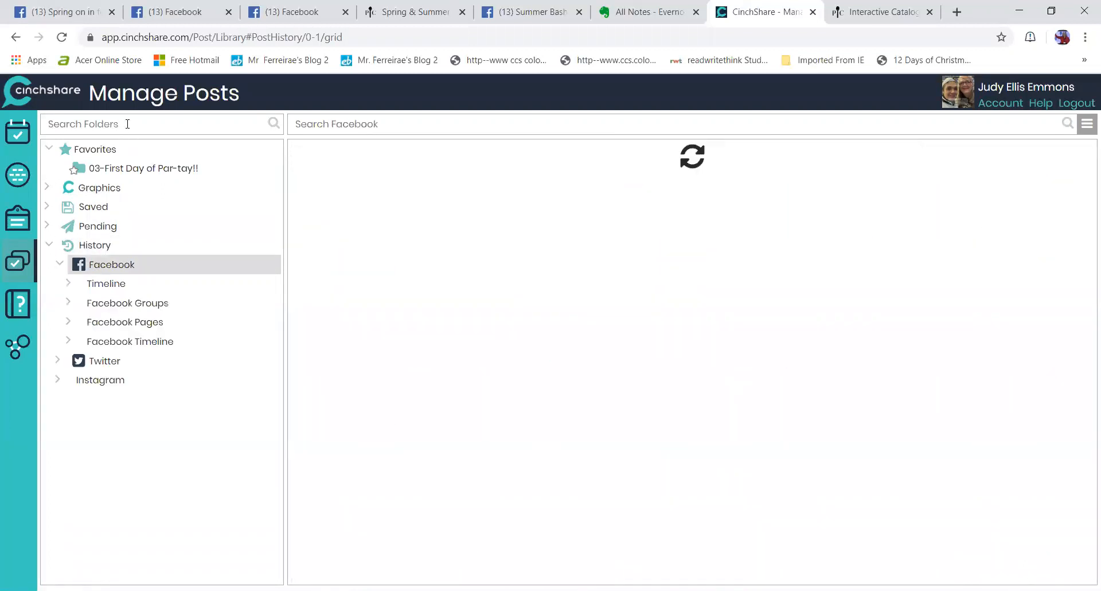
click(127, 124)
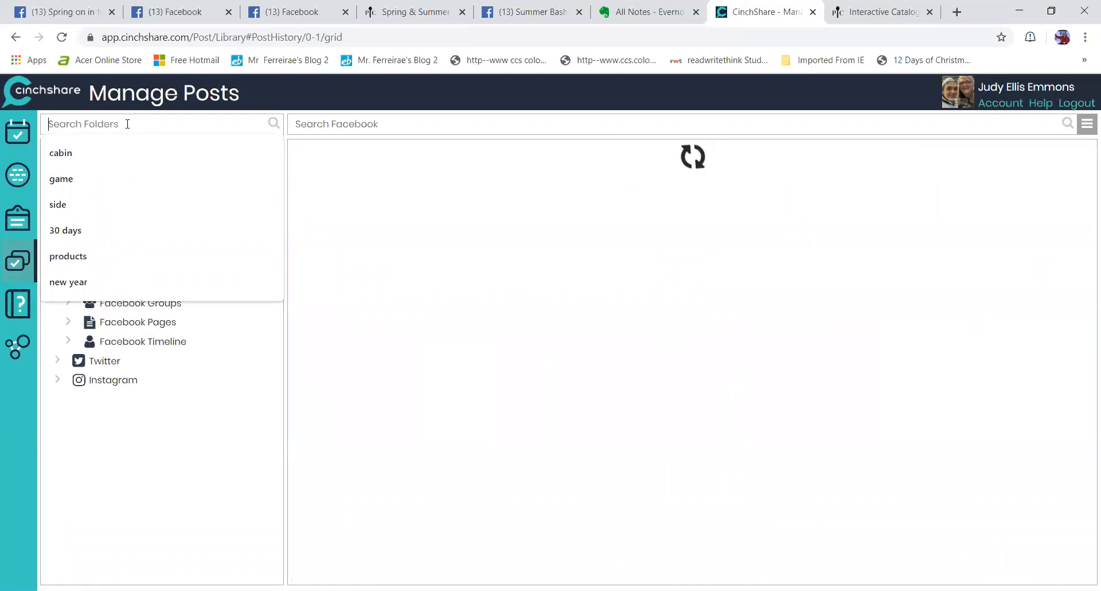
text(spring on)
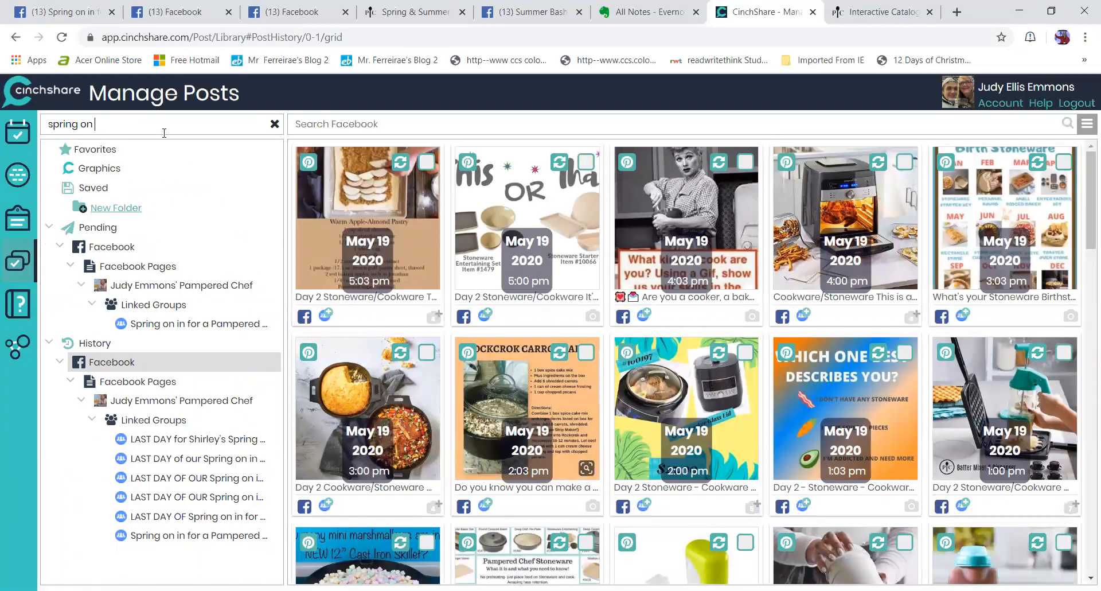
click(229, 462)
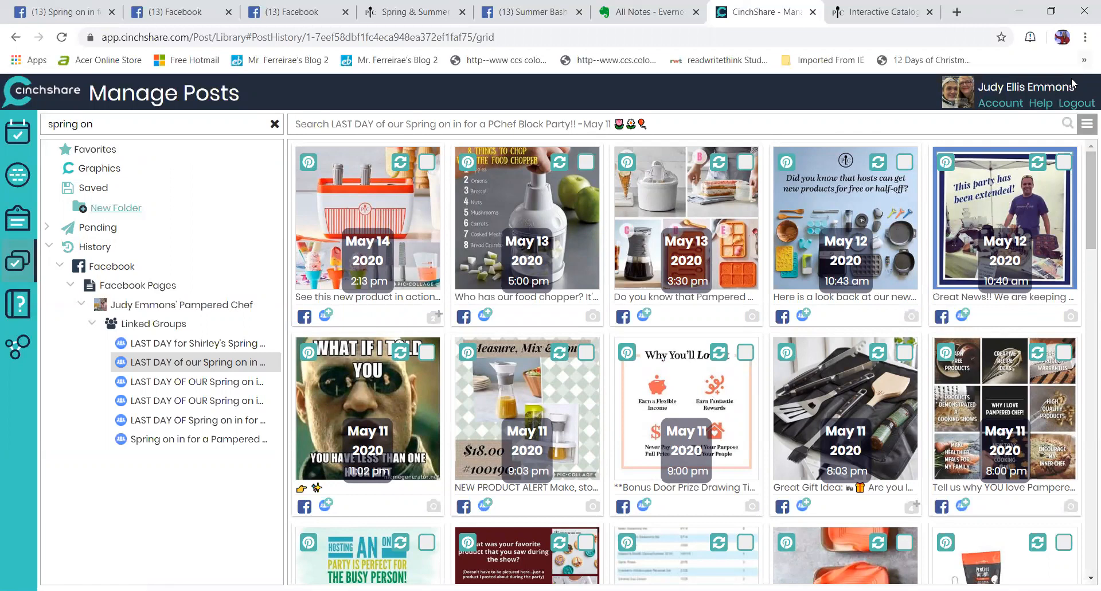
Select all posts in the May 11 party history, and deselect the May 5 posts at 11:40 am, 11:43 am and 1:07 pm
click(1087, 124)
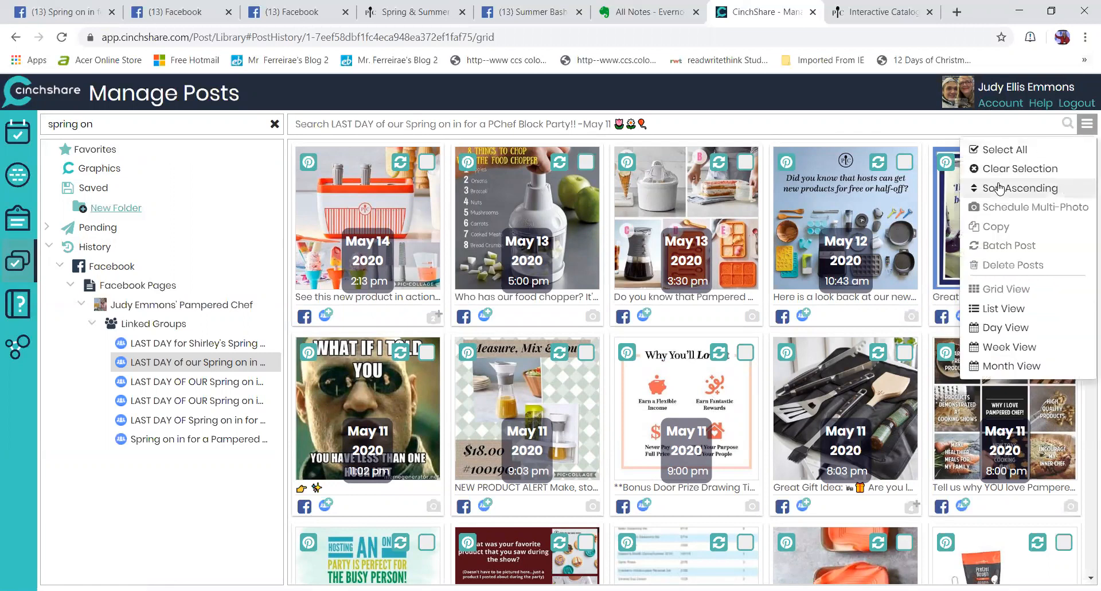
click(1004, 150)
drag(1088, 209, 1084, 557)
drag(1086, 416, 1085, 542)
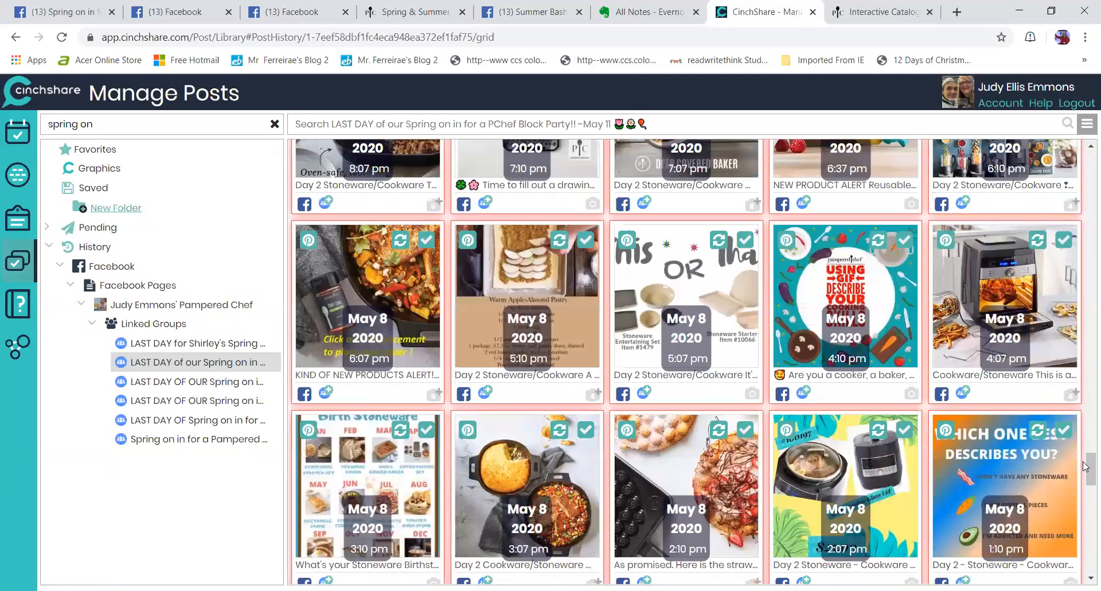
drag(1087, 464, 1091, 562)
click(426, 392)
click(1063, 203)
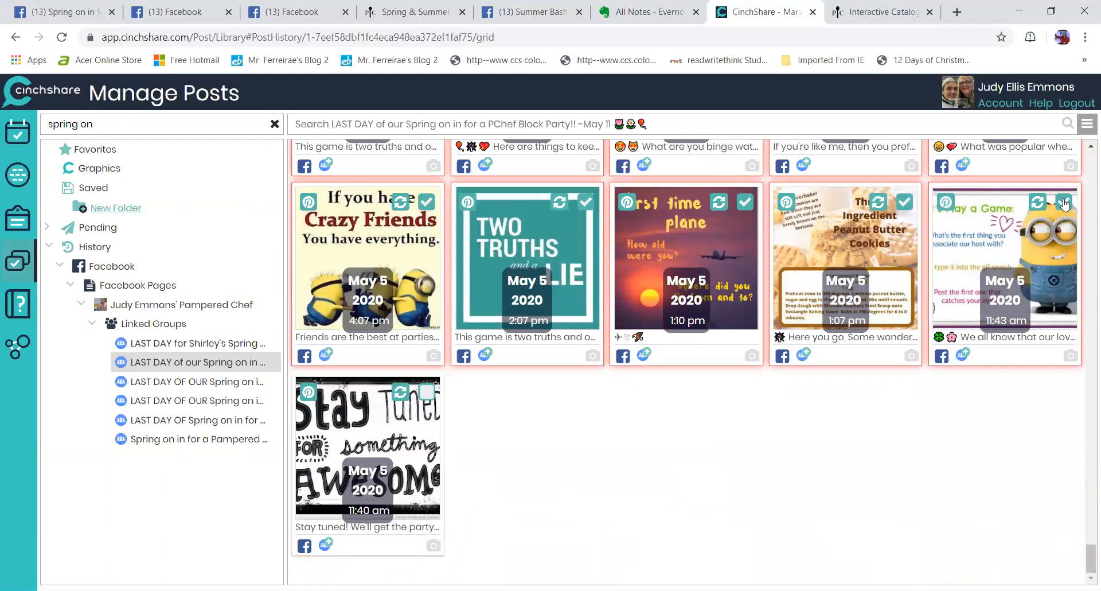
click(905, 202)
Deselect the May 5 posts from 1:10 pm through 8:07 pm and the May 6 post at 1:17 pm
scroll(853, 409, up, 4)
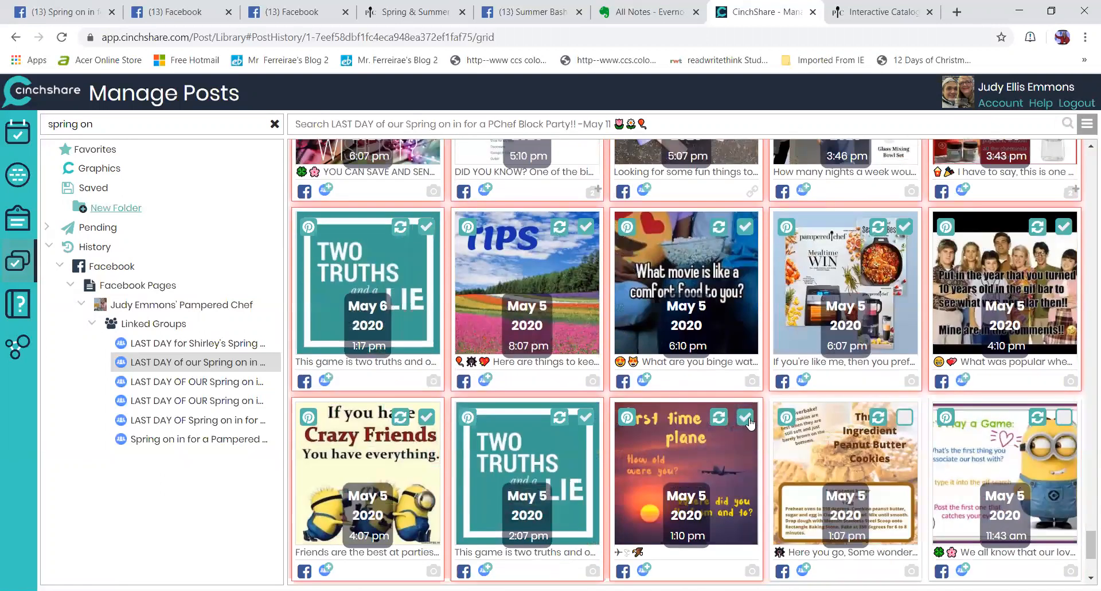
click(747, 420)
click(586, 417)
click(427, 418)
click(426, 227)
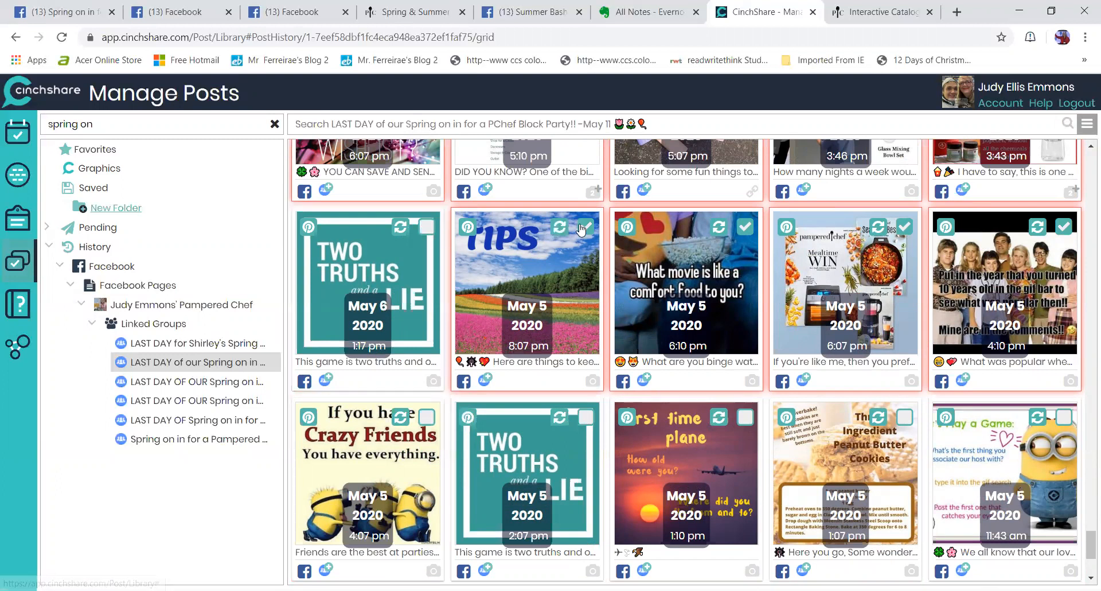
click(584, 228)
click(745, 228)
click(904, 228)
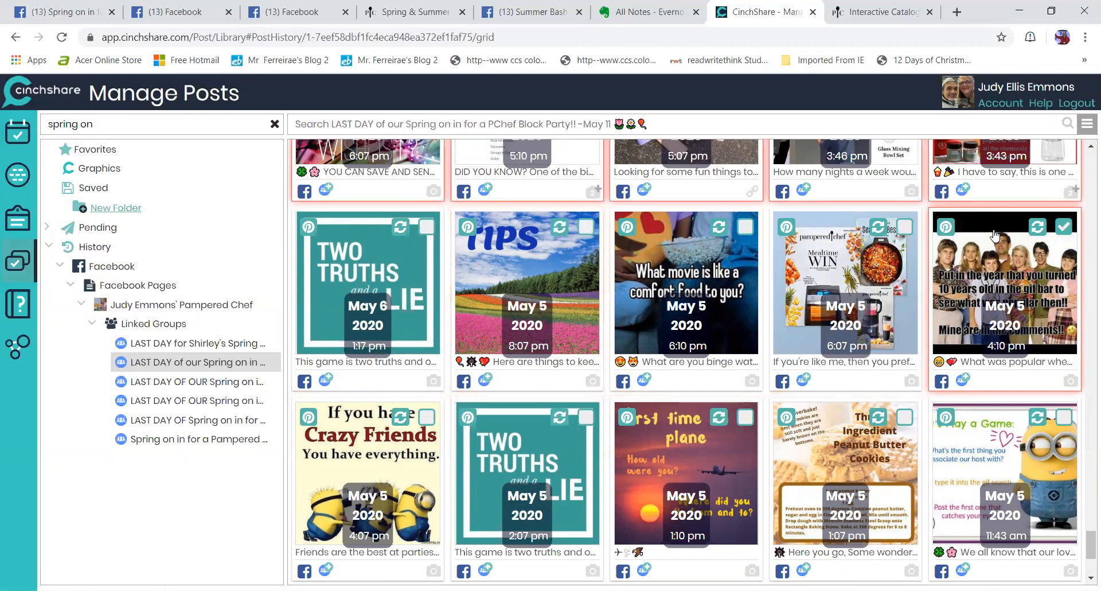
click(1063, 229)
Deselect the May 6 posts from 3:43 pm through 6:07 pm
scroll(1066, 246, up, 2)
scroll(1066, 246, up, 3)
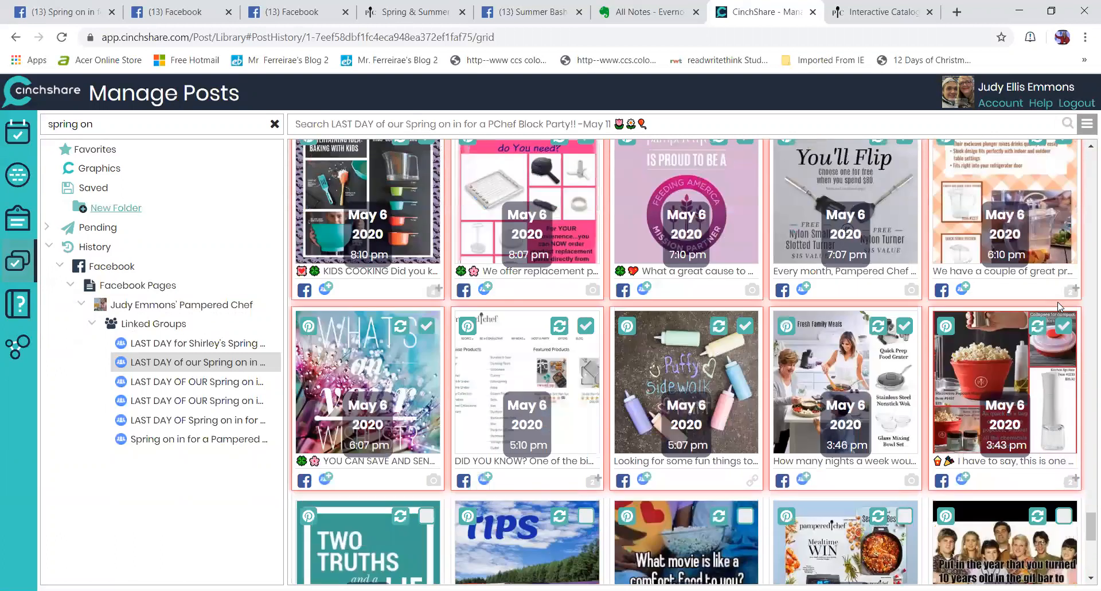
click(1064, 325)
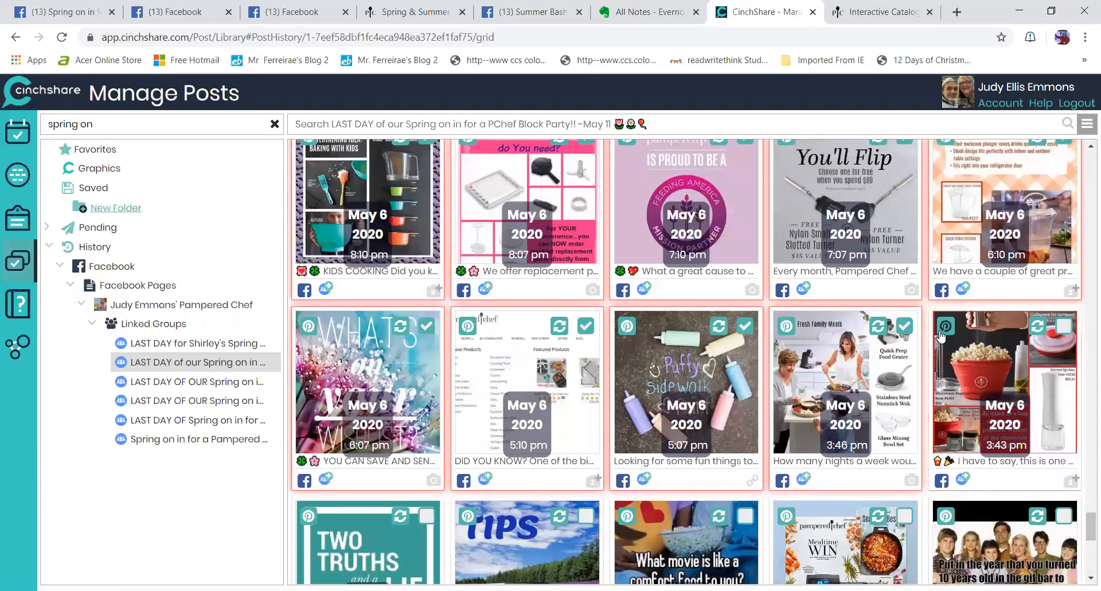
click(903, 328)
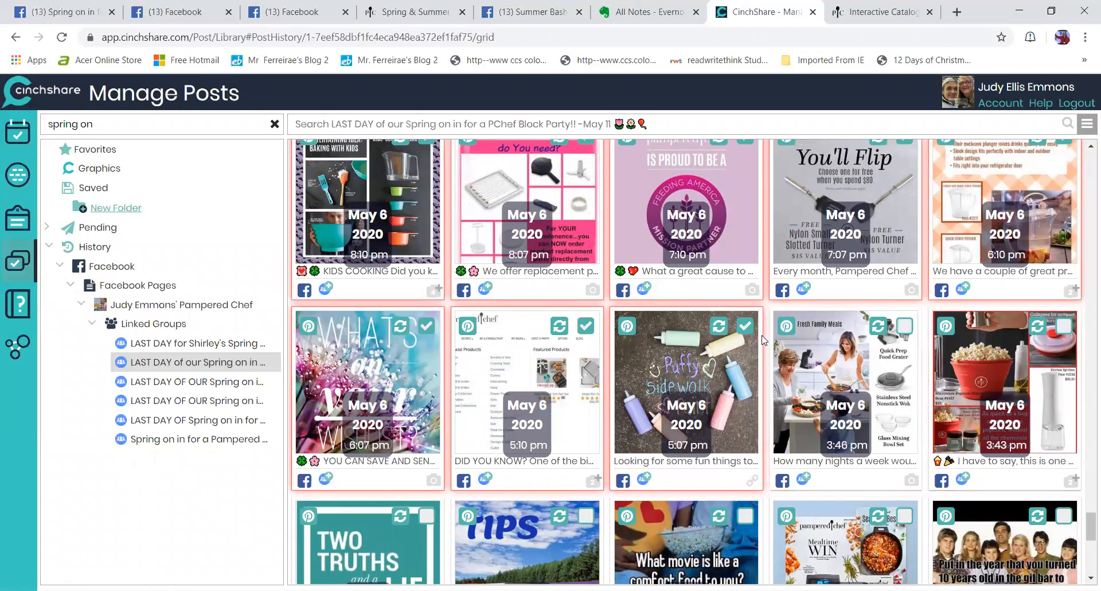
click(745, 328)
click(589, 329)
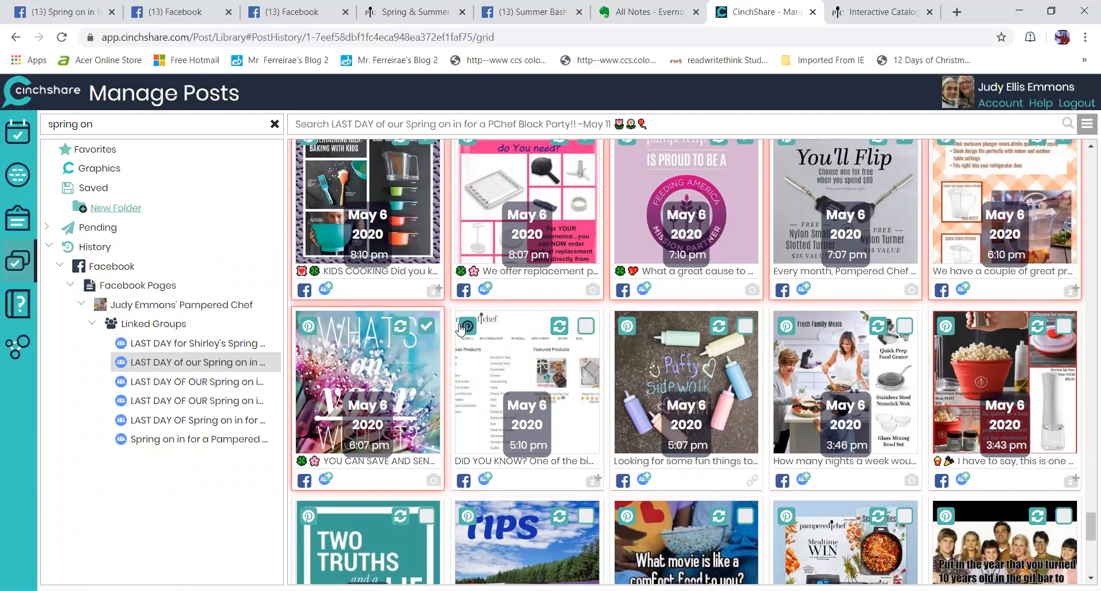
click(427, 328)
Deselect the remaining May 6 posts from 6:10 pm through 10:07 pm
scroll(434, 338, up, 1)
scroll(434, 338, up, 3)
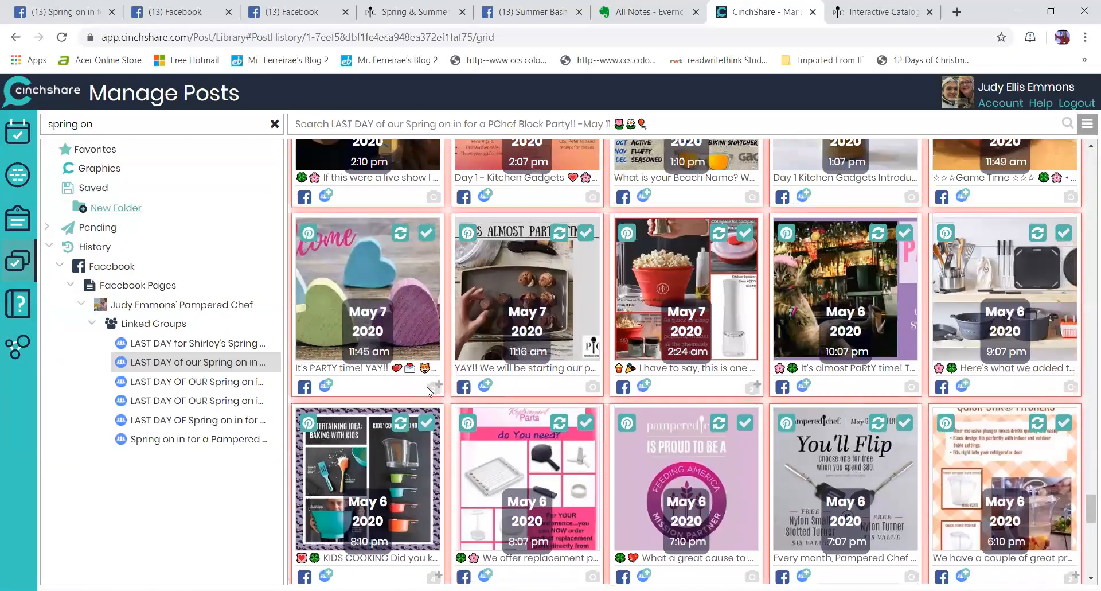
click(426, 422)
click(585, 423)
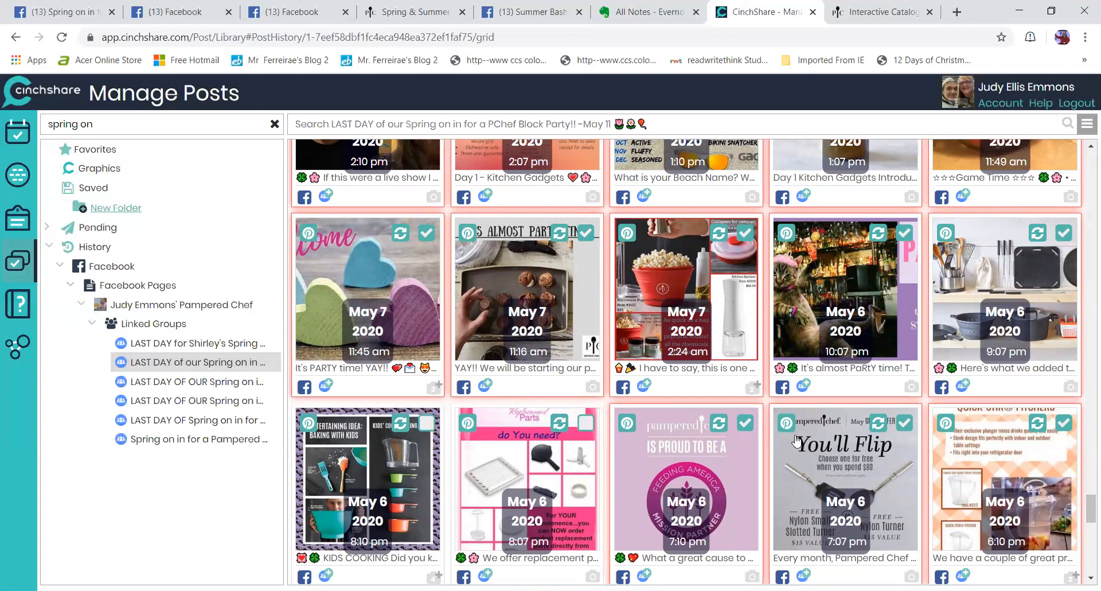
click(745, 423)
click(905, 424)
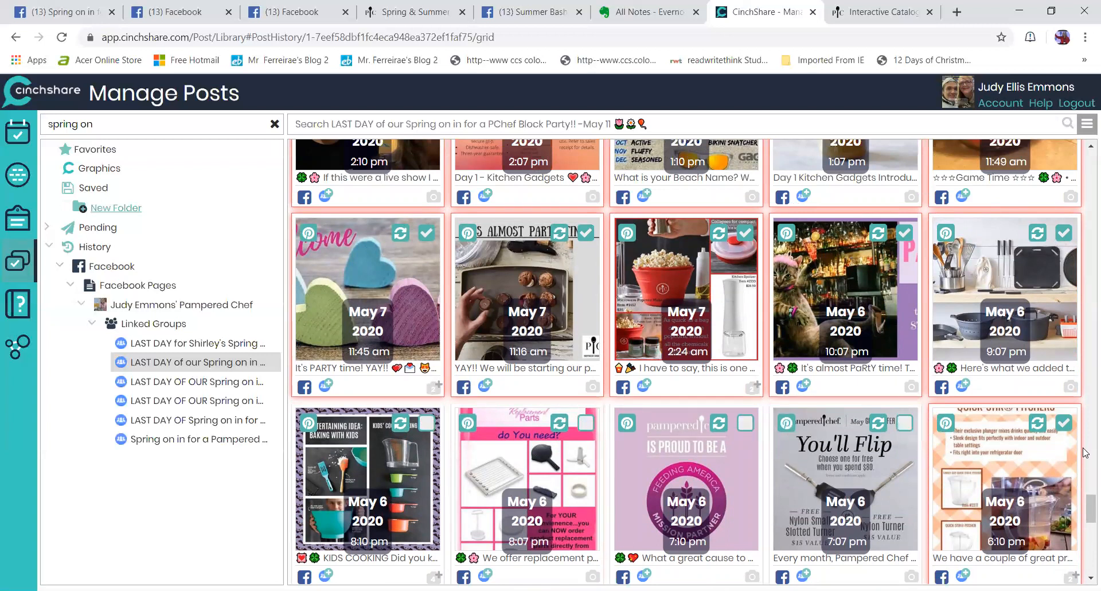
click(1065, 423)
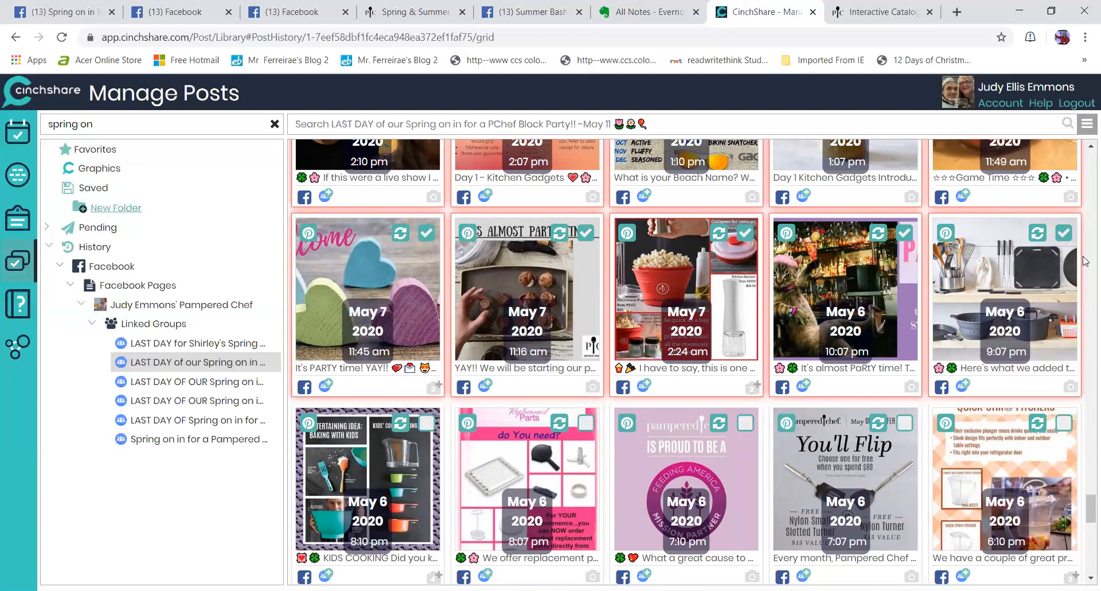
click(1067, 234)
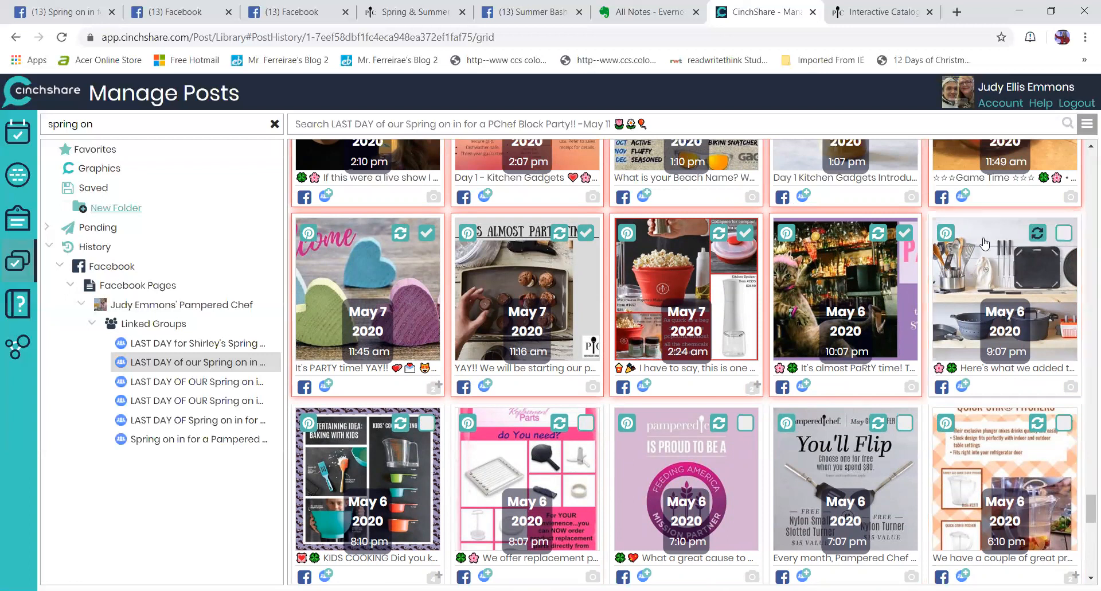
click(904, 236)
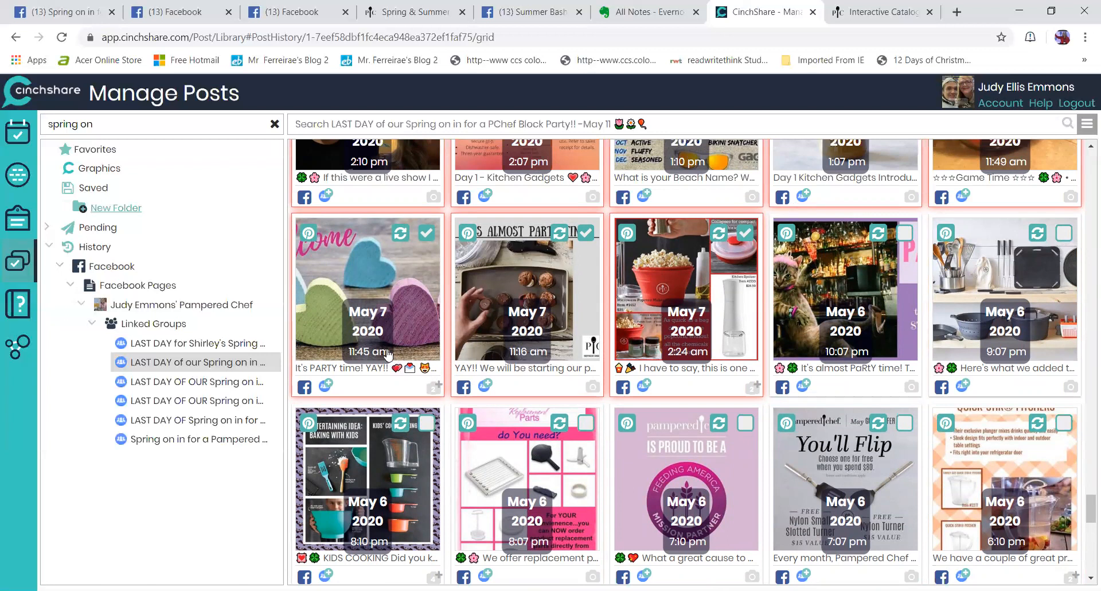
Send the selected history posts to Batch Post and apply a start of May 25, 2020 at 11:16 pm, keeping their interval
click(1088, 121)
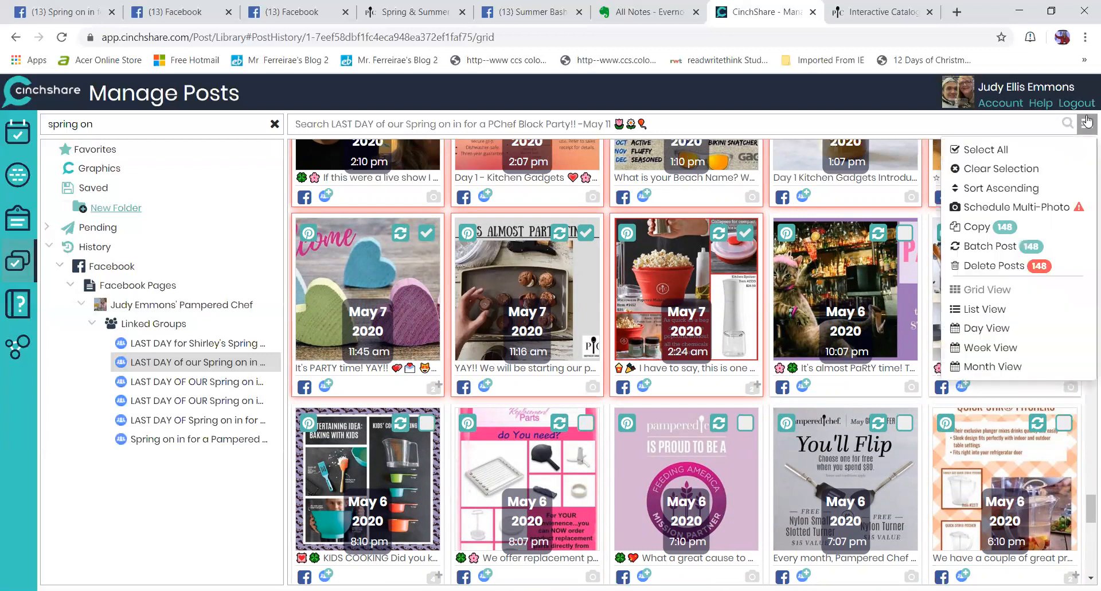
click(963, 247)
click(115, 322)
click(113, 512)
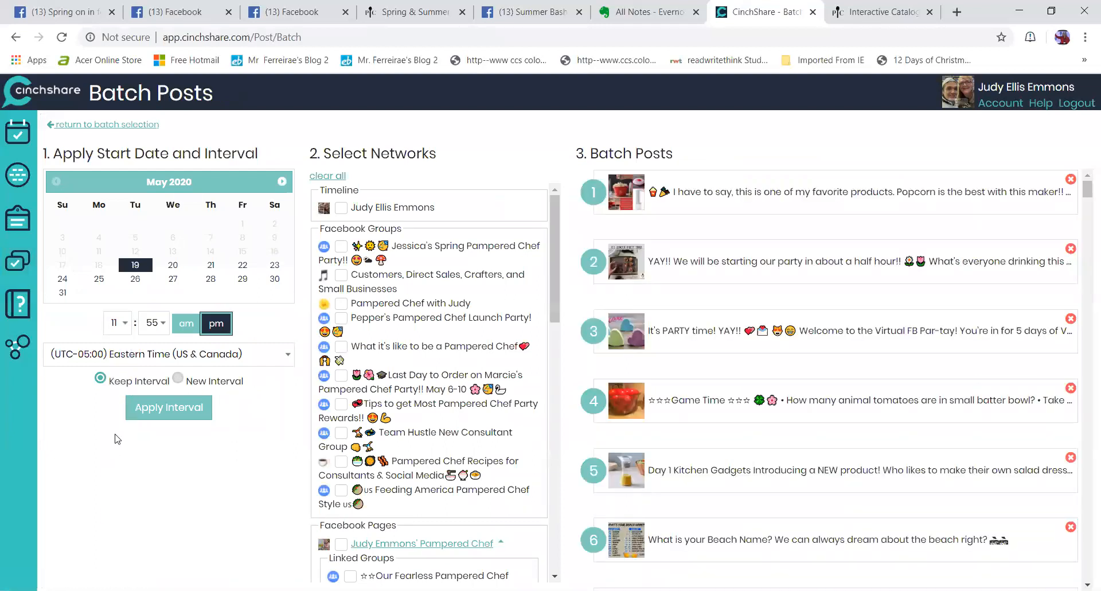
click(155, 323)
drag(167, 235, 160, 70)
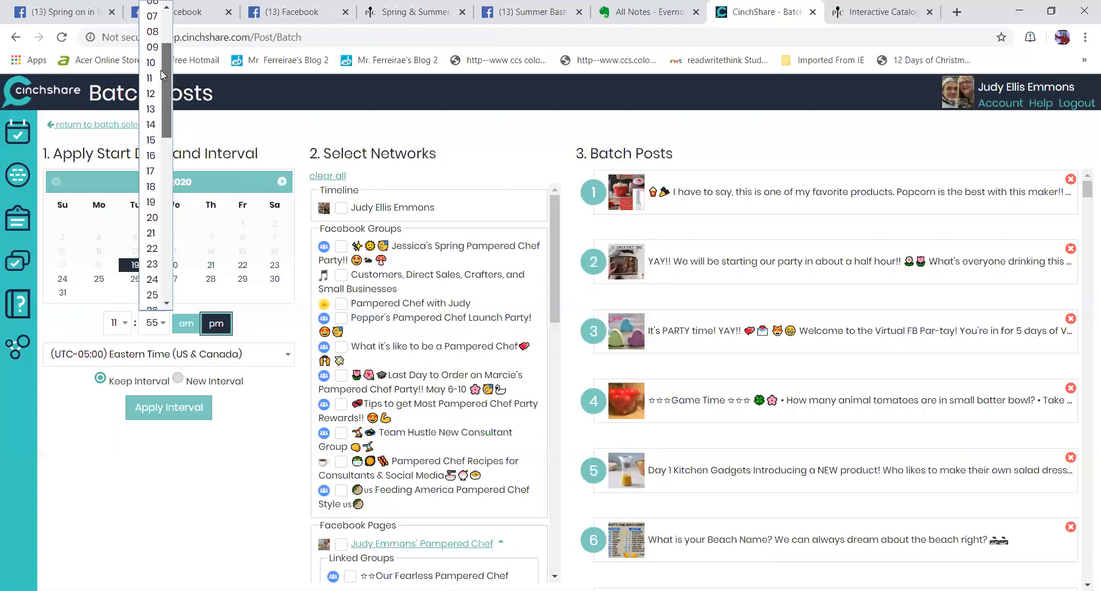
click(161, 163)
click(99, 278)
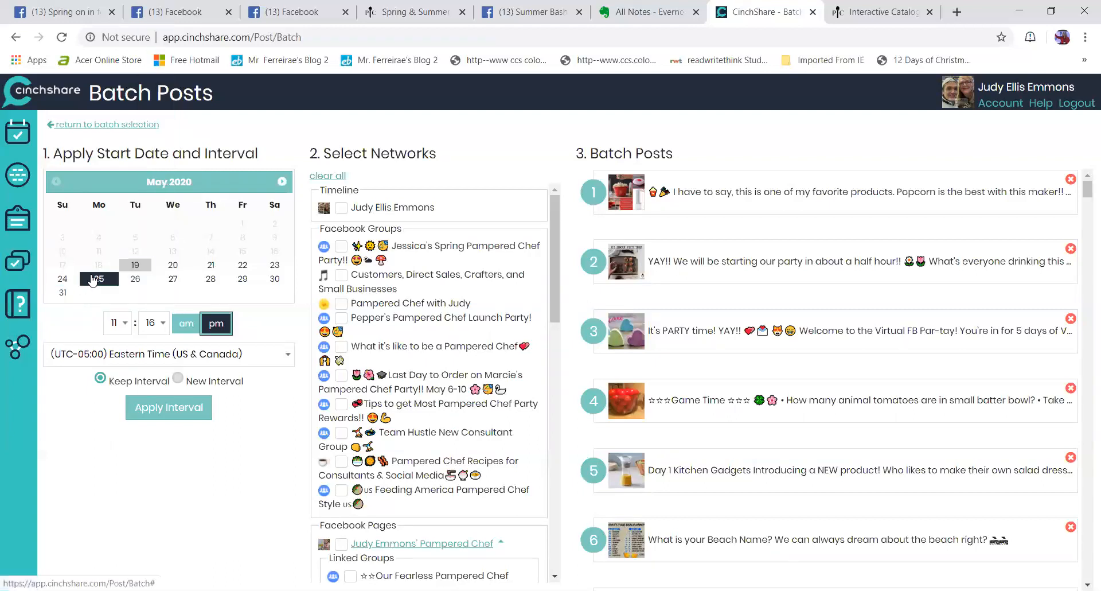
click(158, 408)
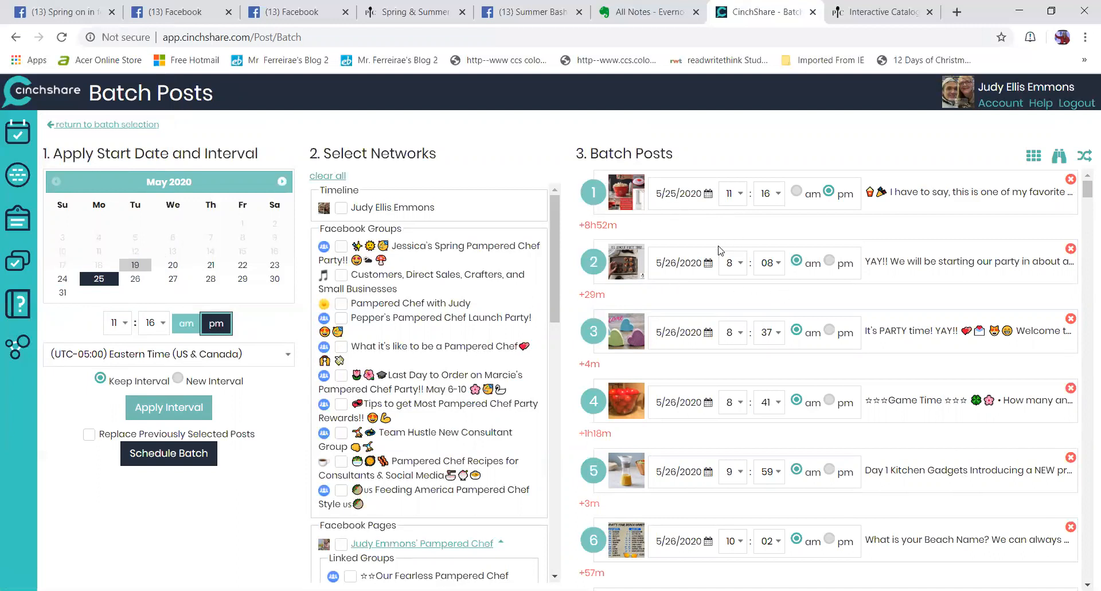
Remove the first batch post about the popcorn maker and reapply the kept interval to the remaining posts
click(1071, 180)
click(672, 200)
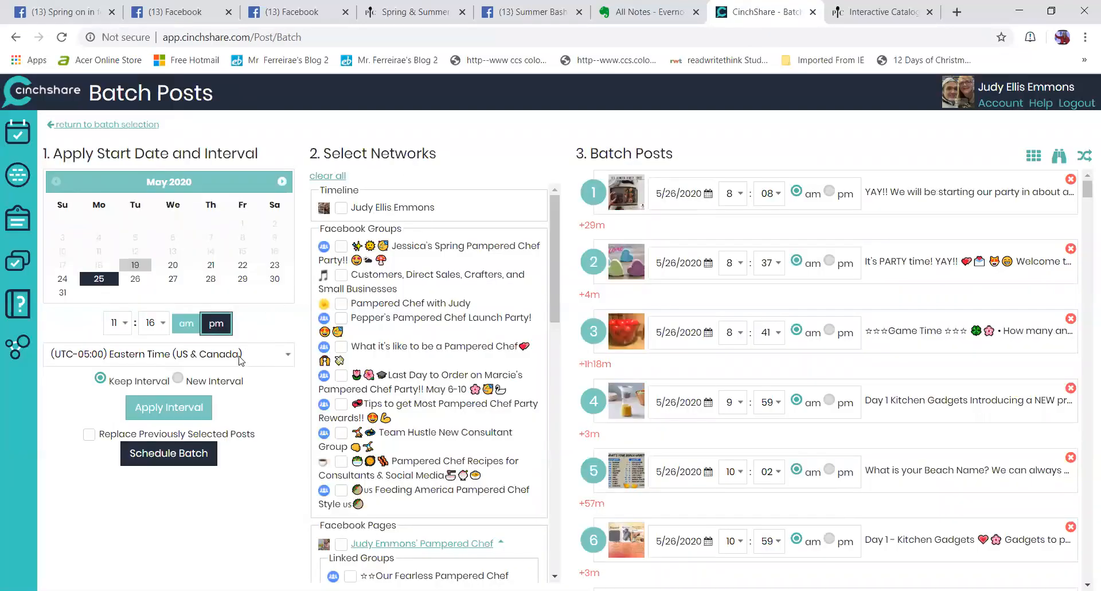
click(180, 408)
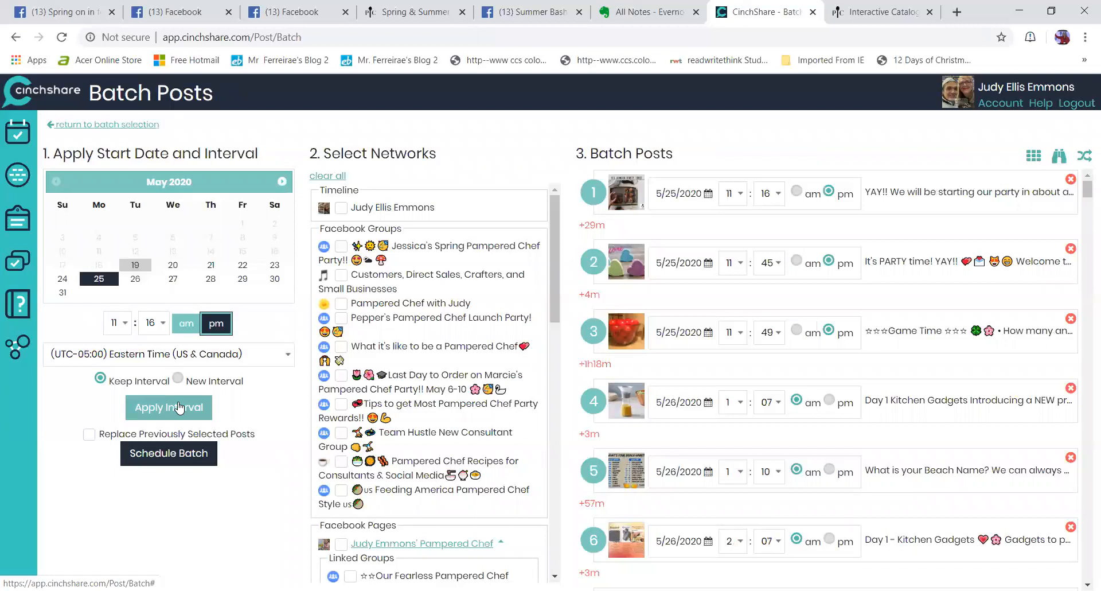
Change the batch start minutes to 15 and 18, and set them back to 16
click(162, 322)
click(150, 240)
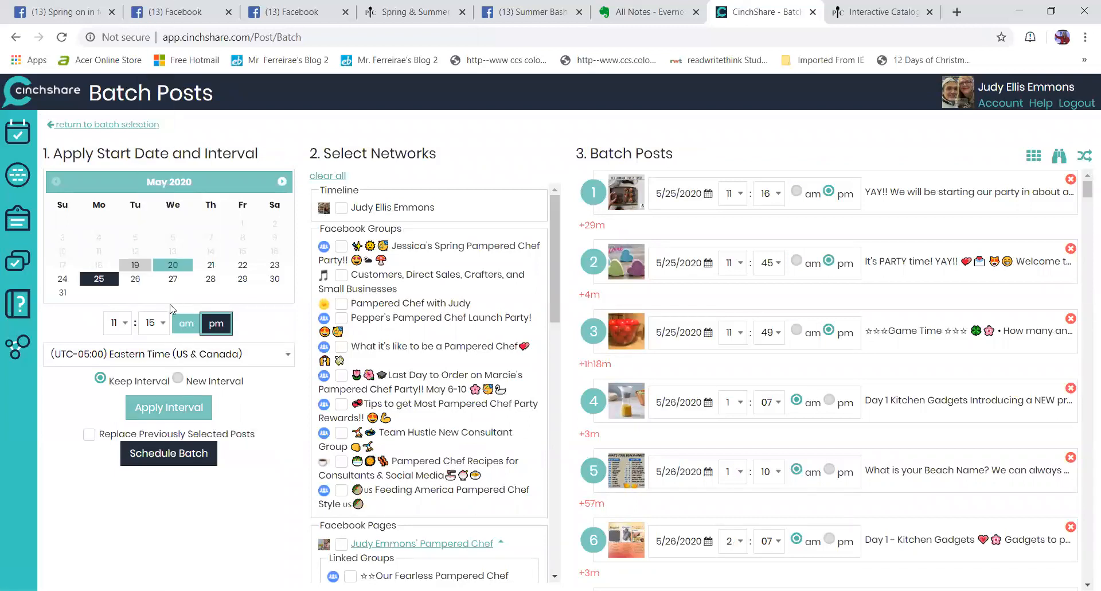
click(160, 323)
scroll(159, 264, down, 1)
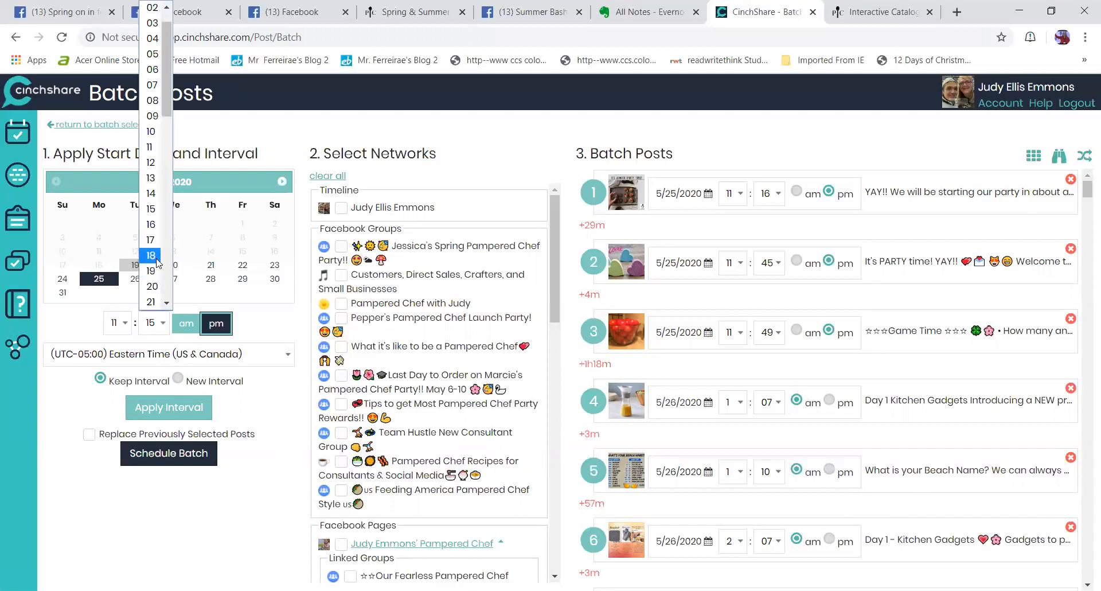
click(157, 261)
click(162, 322)
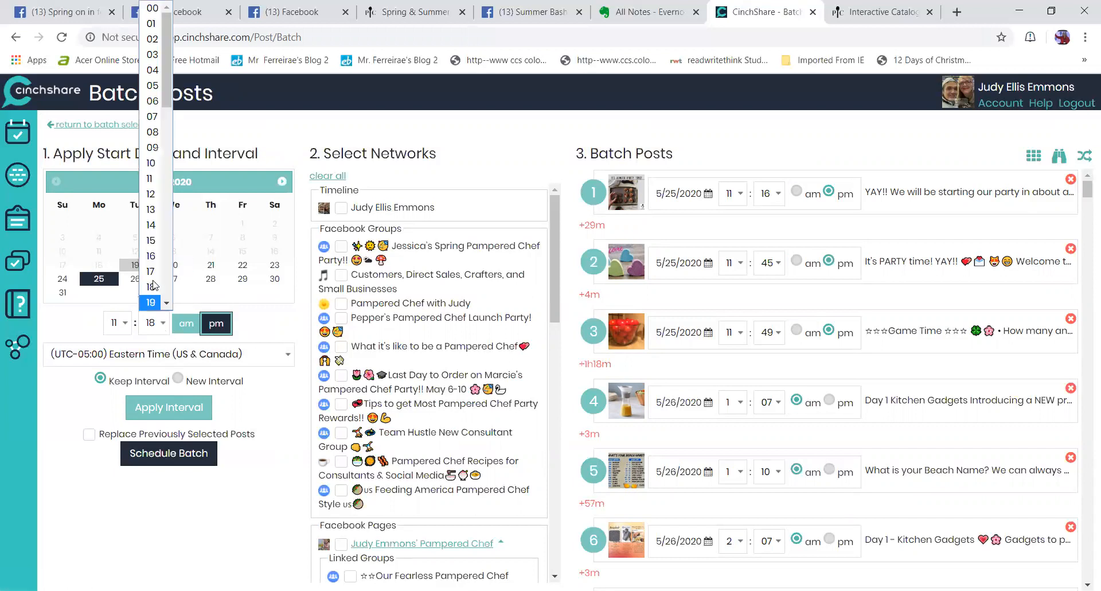
click(152, 255)
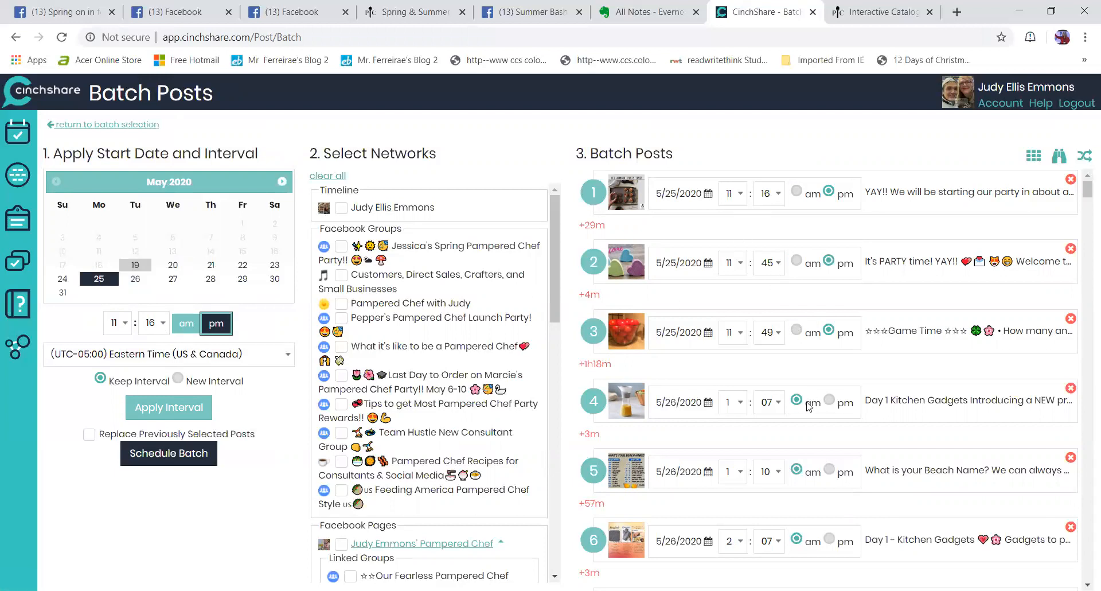
Review the batch posts' dates, times and intervals from May 25 through May 28, 2020, and return to the first post
scroll(809, 406, down, 1)
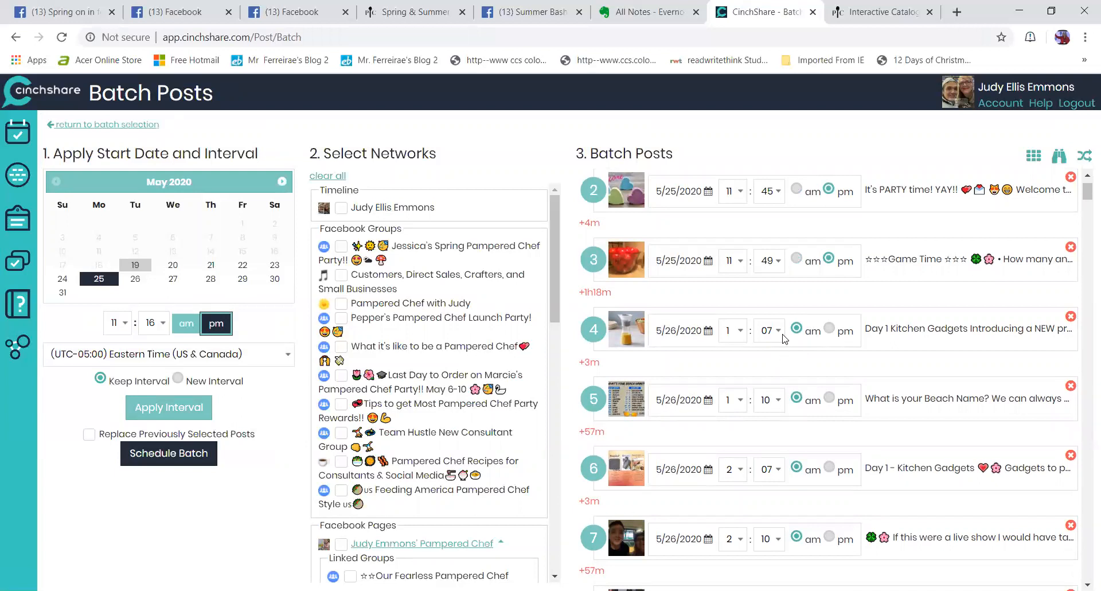
scroll(778, 435, down, 13)
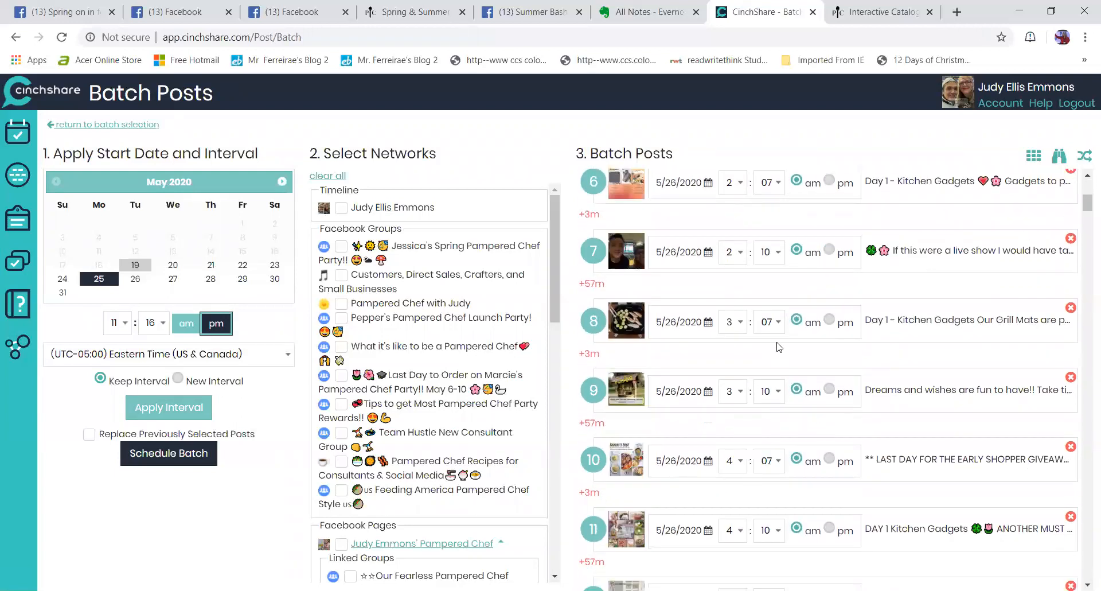
scroll(777, 370, down, 10)
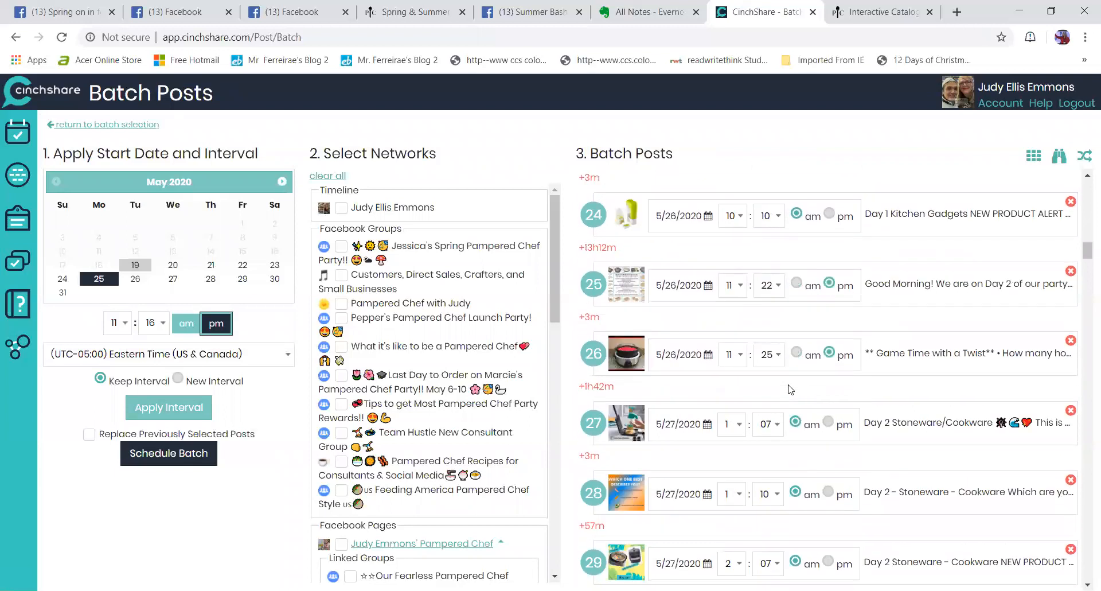
scroll(789, 392, down, 1)
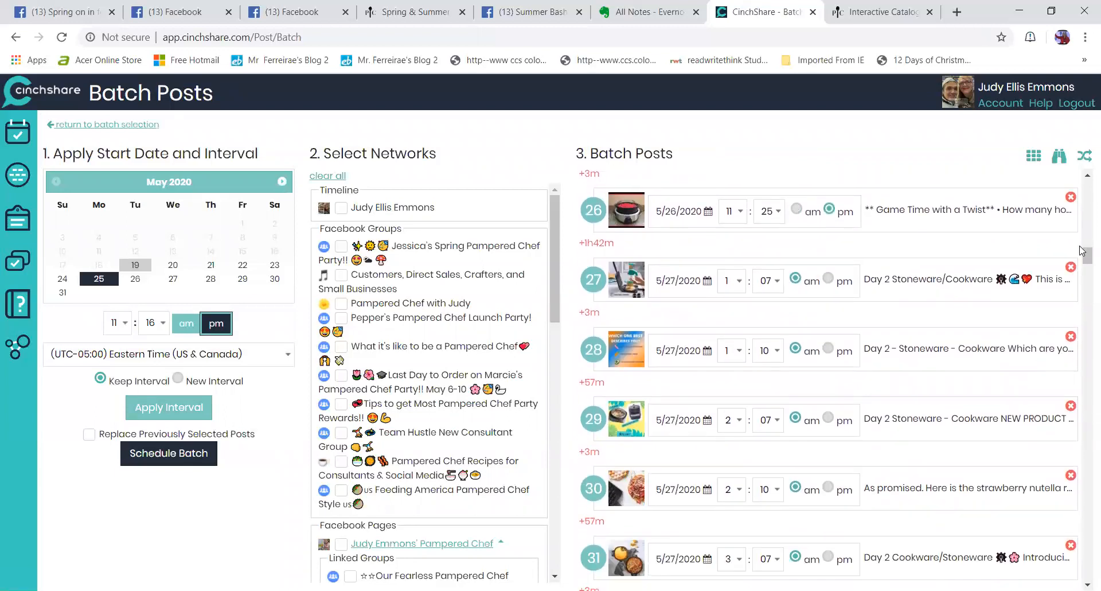
drag(1086, 258, 1086, 335)
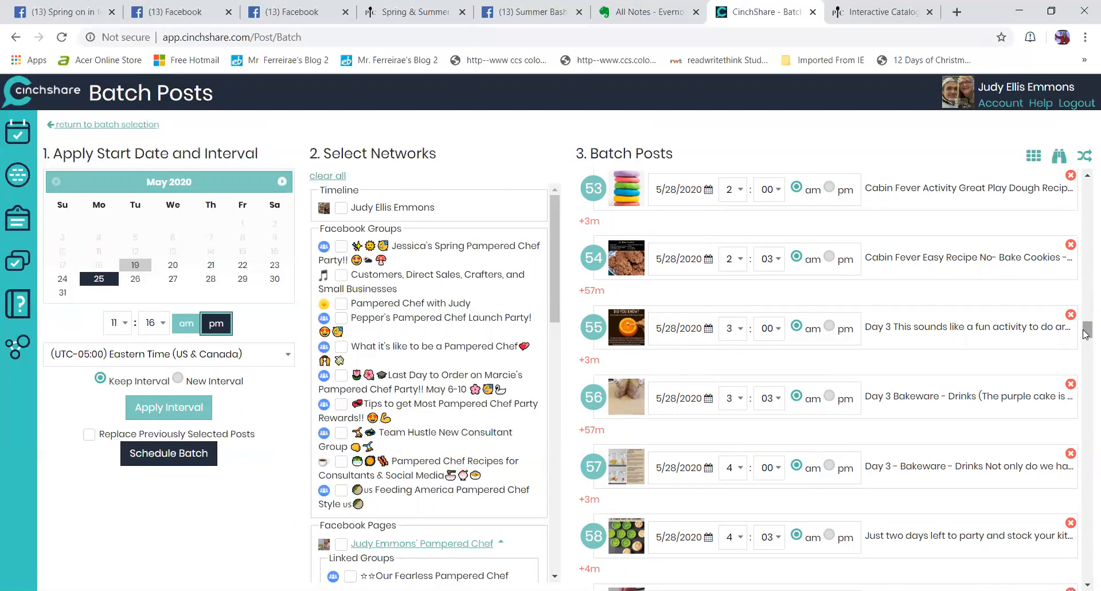
scroll(697, 438, down, 15)
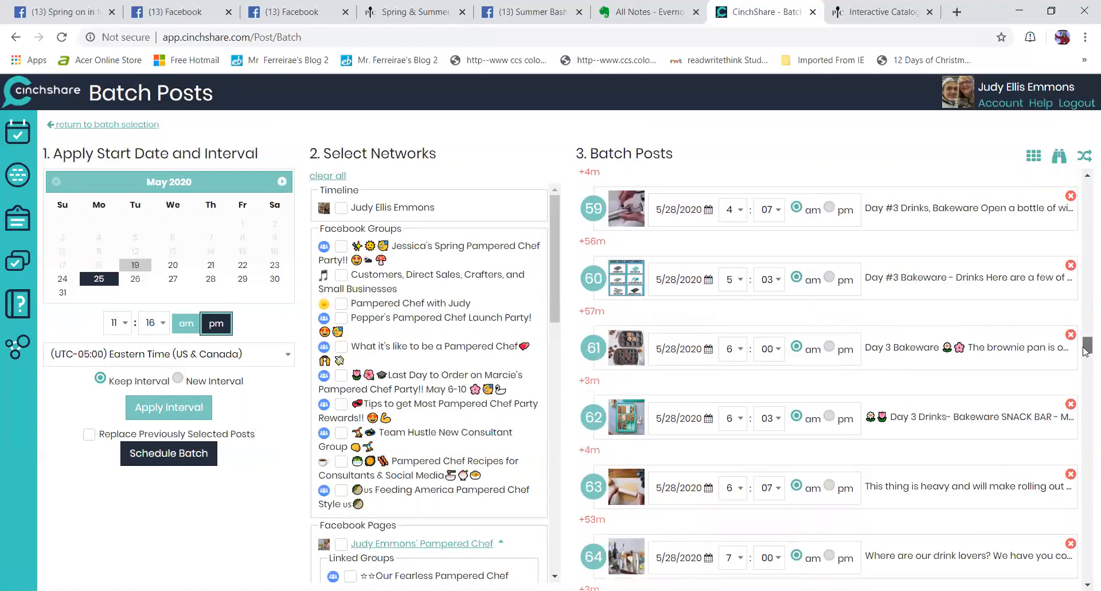
scroll(553, 267, down, 12)
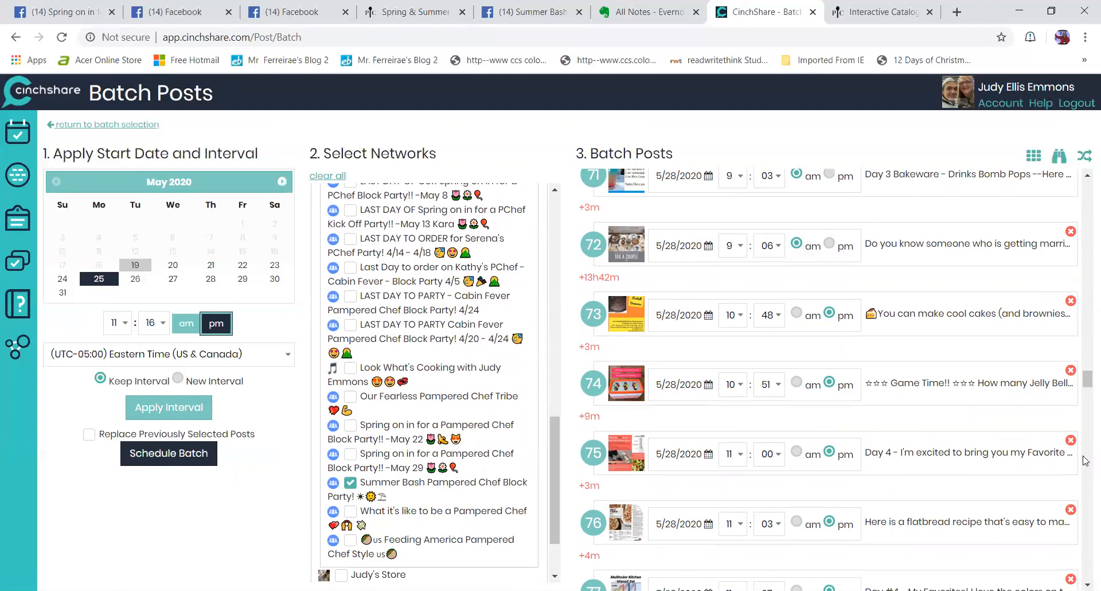
drag(1087, 379, 1084, 167)
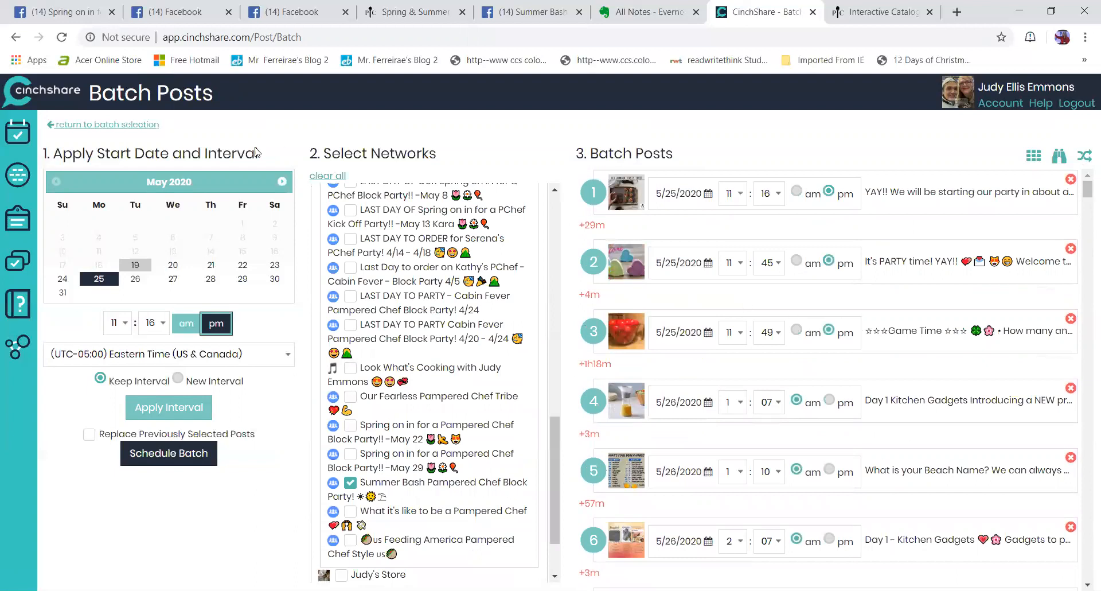
Open the post scheduler and examine the upcoming posts from May 19 through May 21, 2020, especially the Day 3 Bakeware and Drinks posts
click(12, 133)
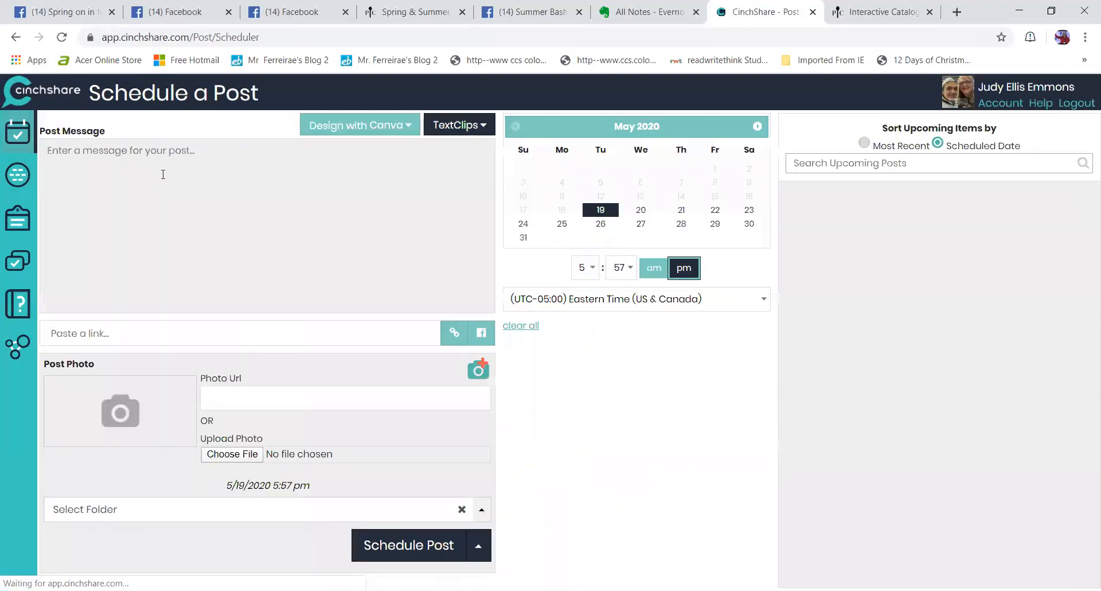
scroll(1007, 263, down, 4)
scroll(836, 334, down, 2)
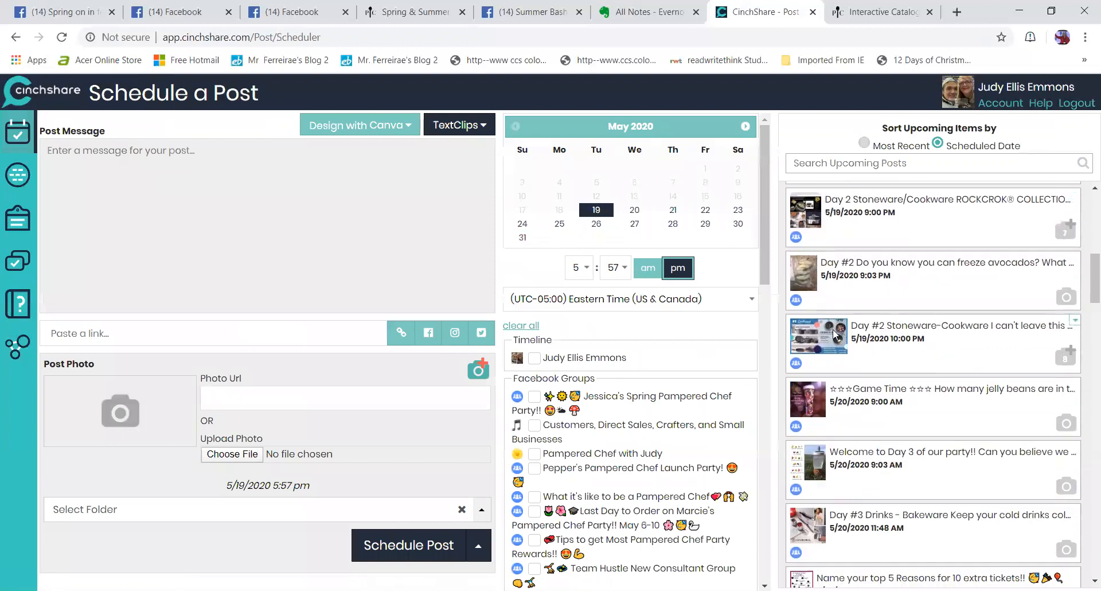
scroll(886, 308, down, 5)
scroll(792, 298, up, 5)
drag(1085, 280, 1085, 459)
scroll(1085, 459, down, 5)
scroll(1085, 456, up, 10)
scroll(1085, 456, down, 1)
scroll(1025, 443, down, 3)
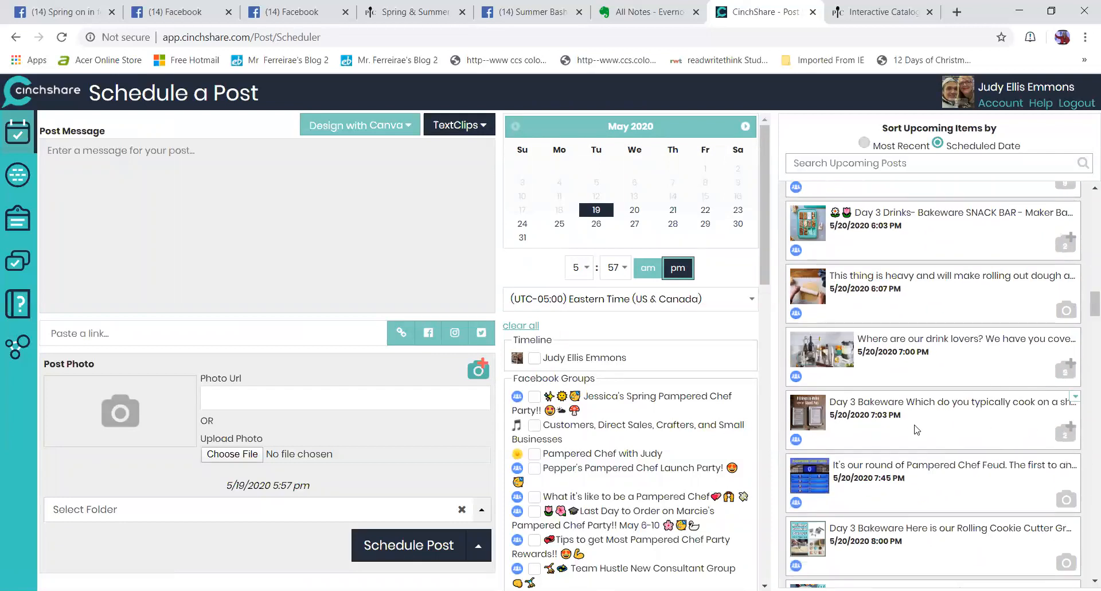
scroll(900, 422, up, 4)
scroll(900, 416, up, 8)
scroll(906, 403, up, 5)
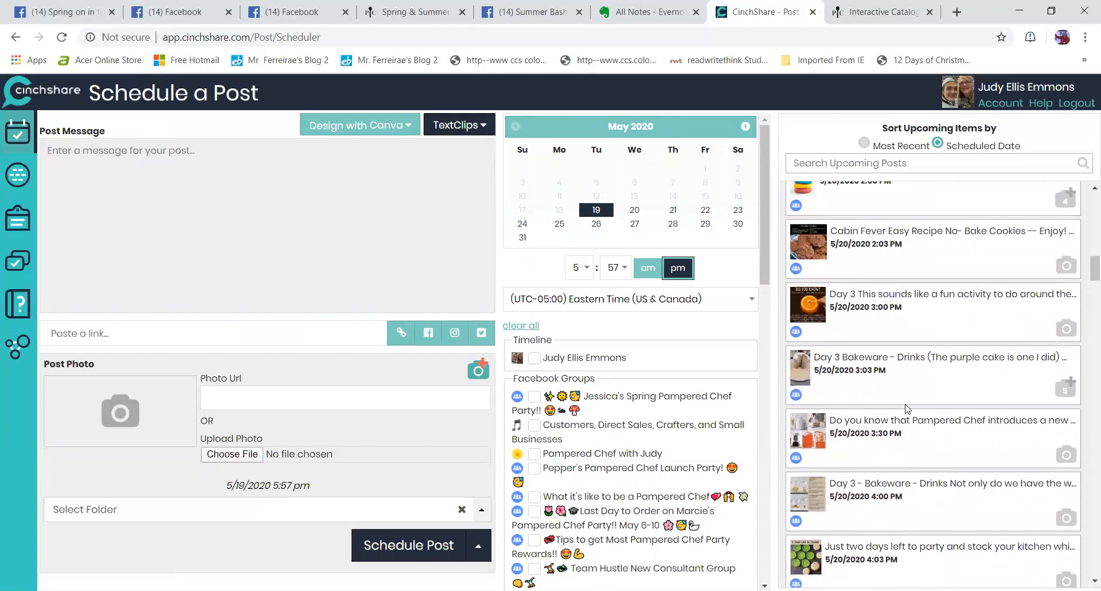
scroll(907, 408, up, 3)
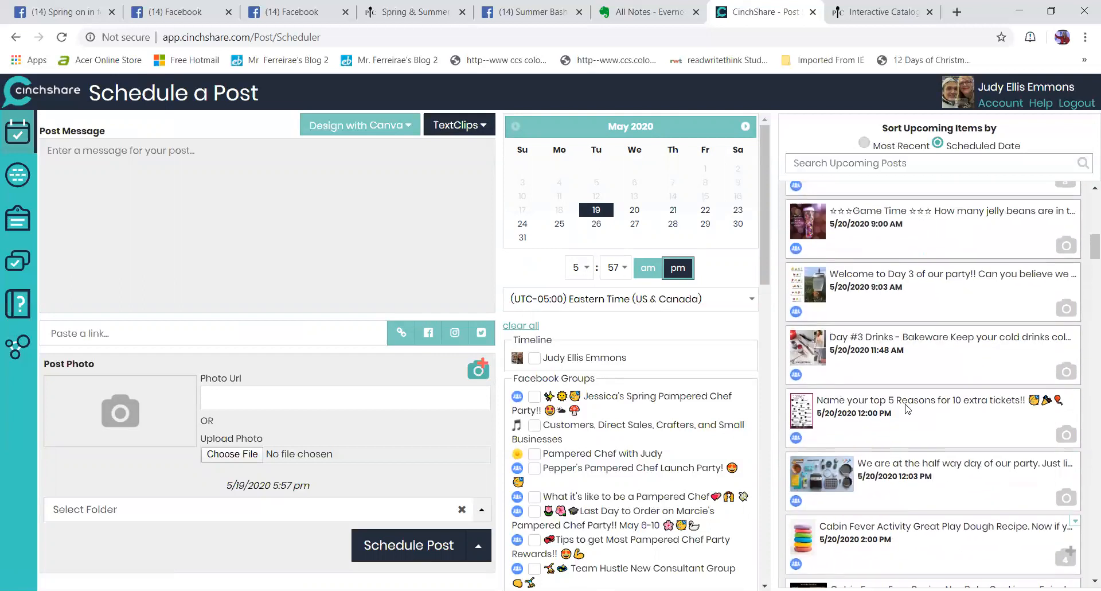
scroll(912, 396, down, 8)
scroll(915, 392, down, 8)
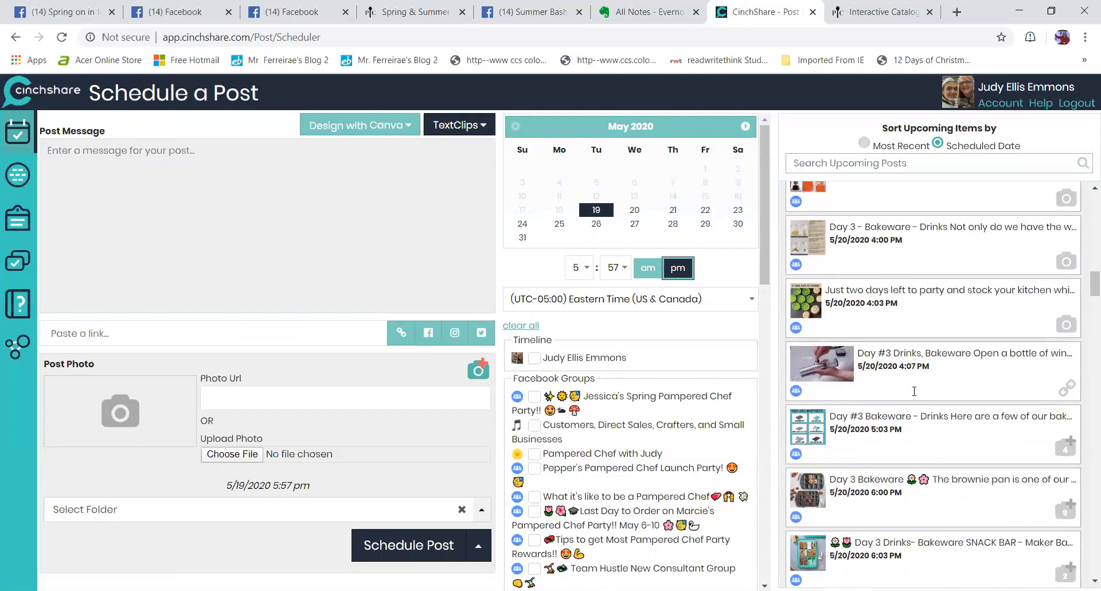
scroll(894, 405, down, 5)
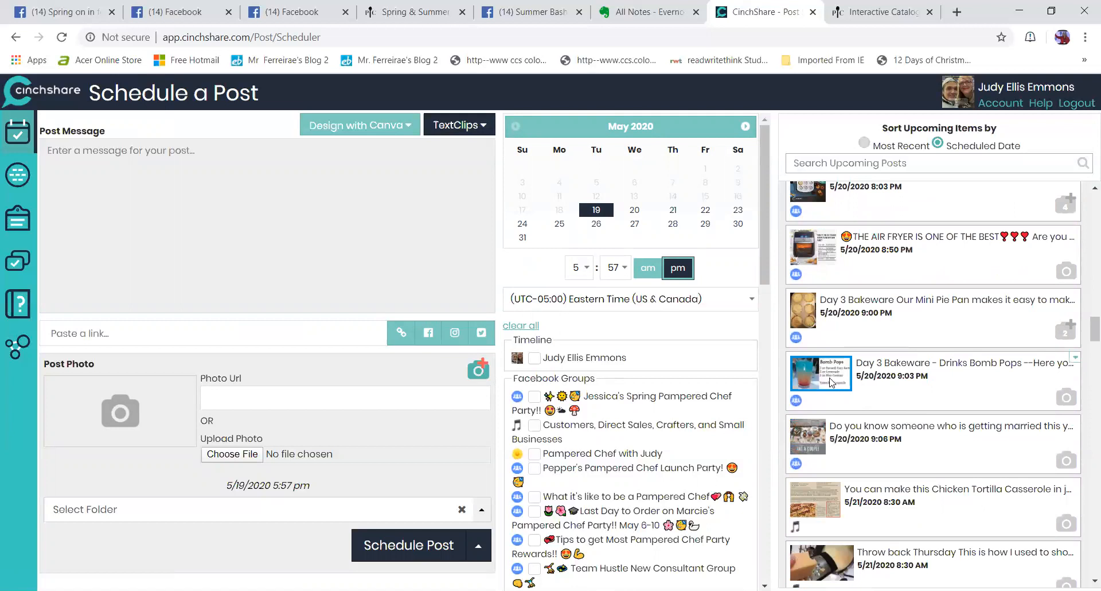